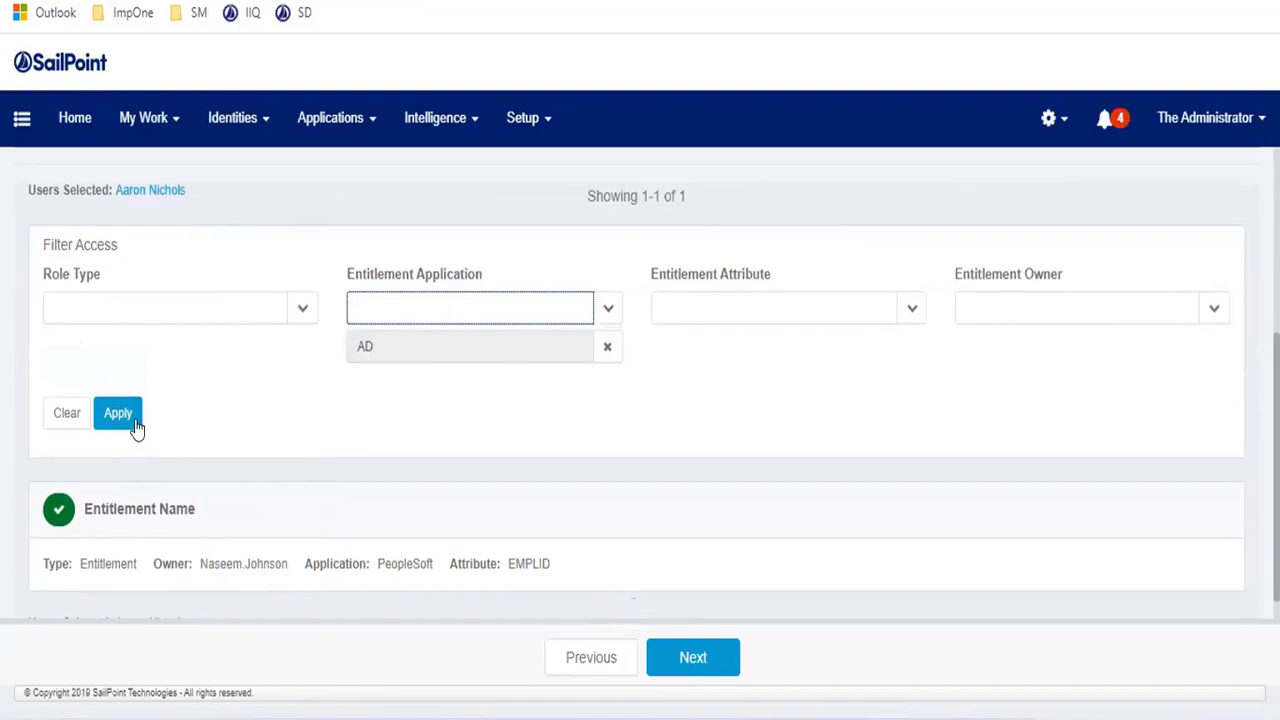
- Filter the requestable access list to the AD application, leaving Domain Admin and Domain Users
click(118, 413)
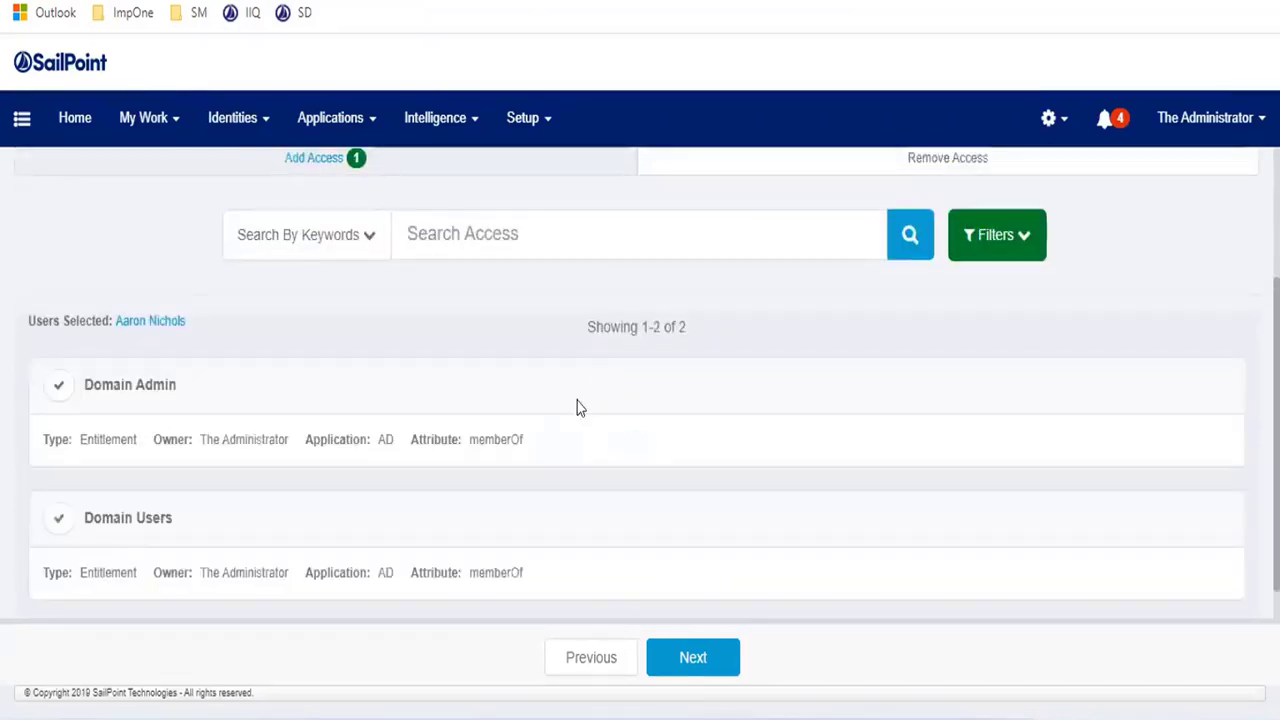
scroll(108, 318, down, 1)
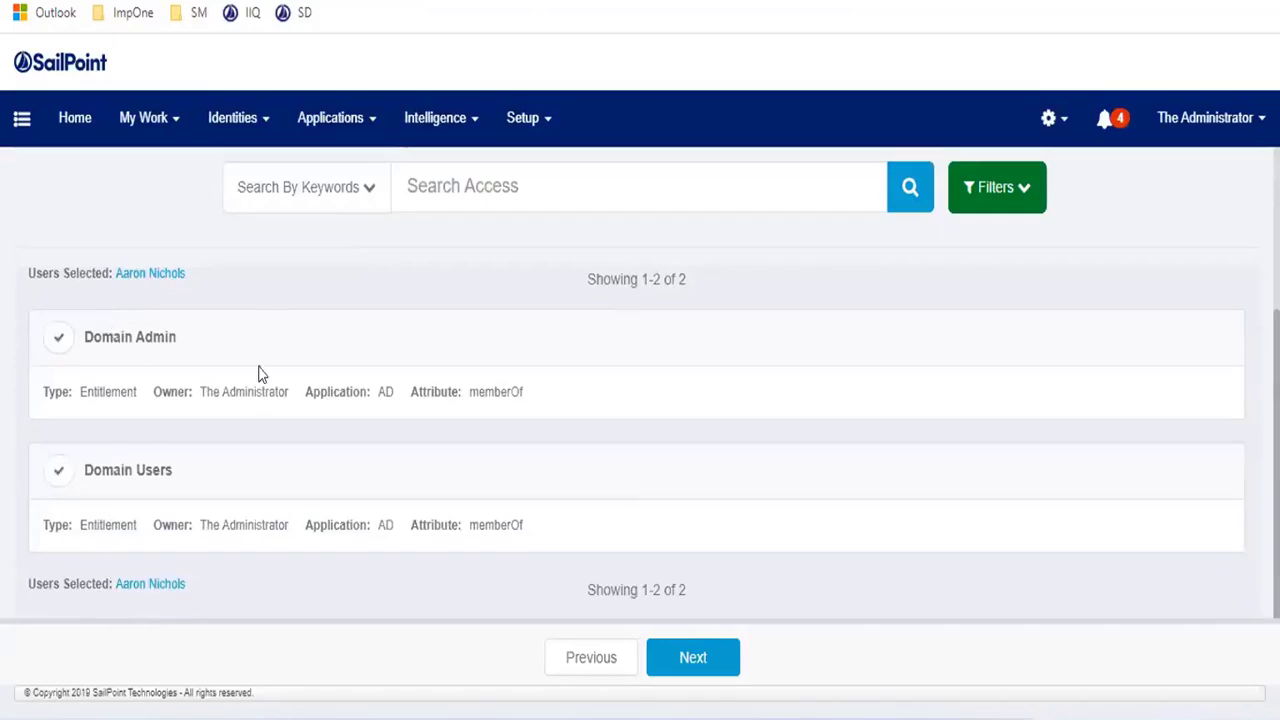
- Add Domain Admin to the access request and dismiss the Cannot Add Access Item warning
click(62, 339)
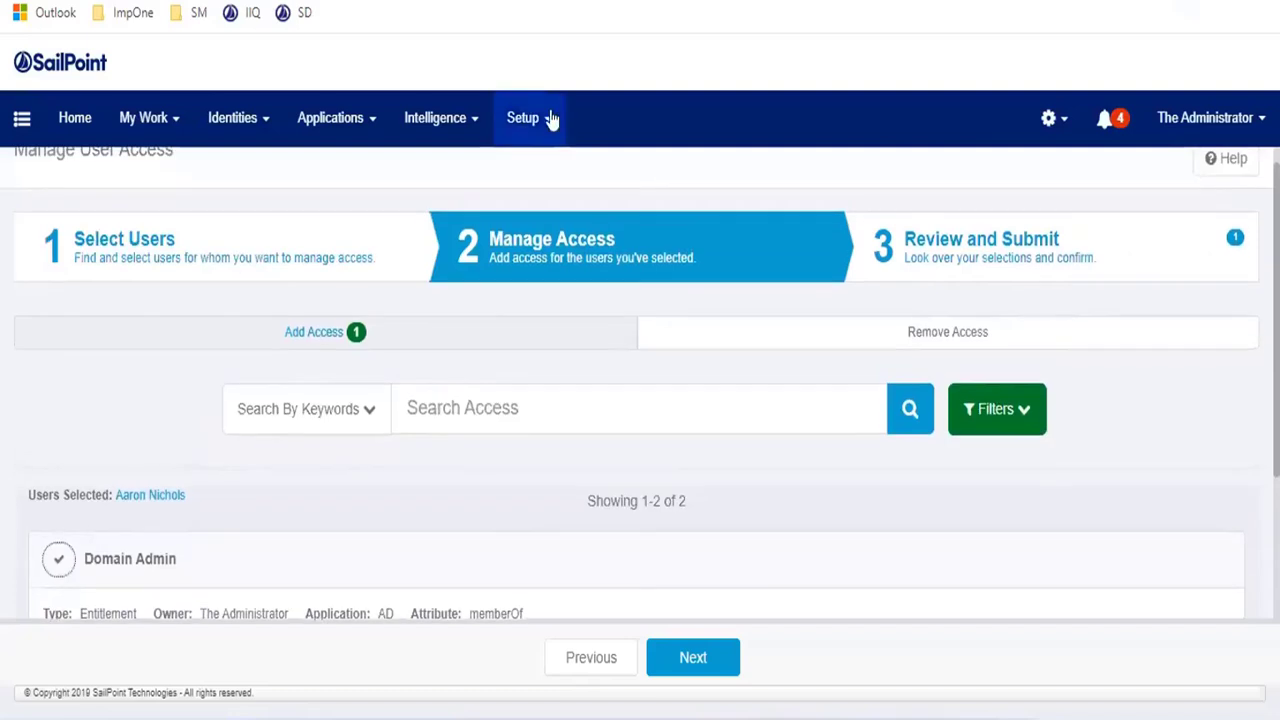
click(533, 133)
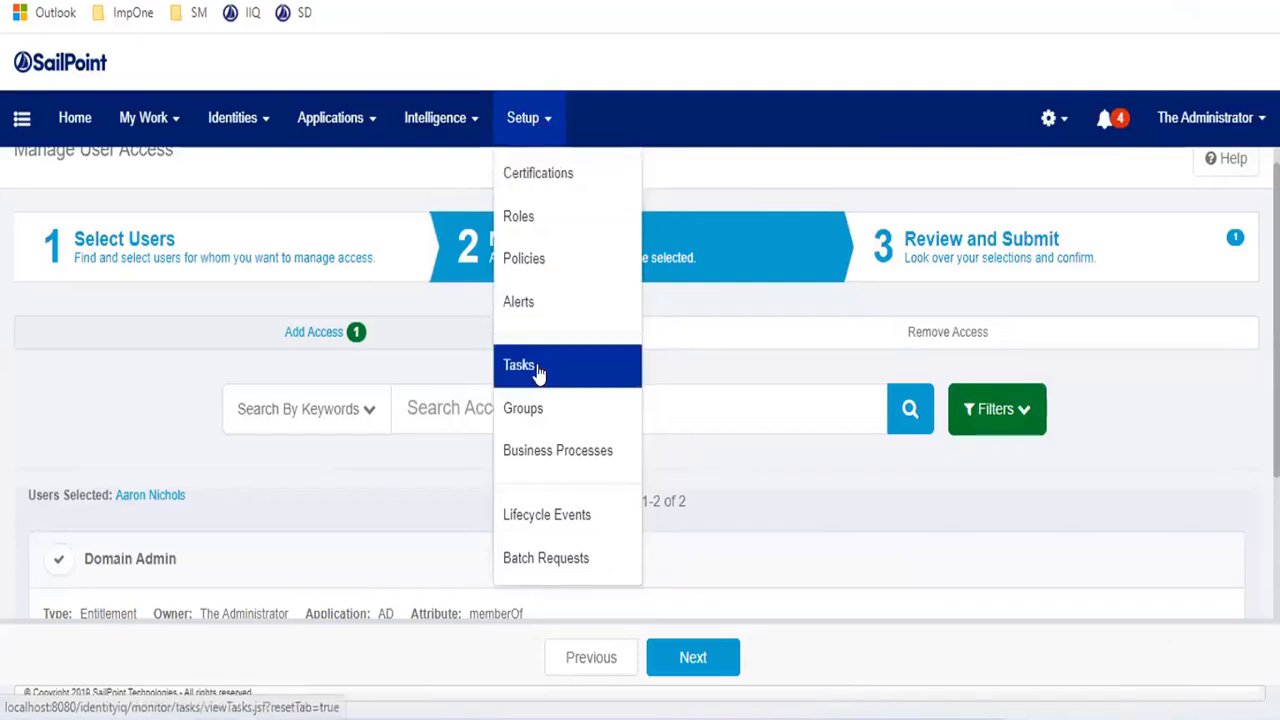
- Abandon the unsaved access request for Roles and start a new plain Role in the Role Editor
click(547, 220)
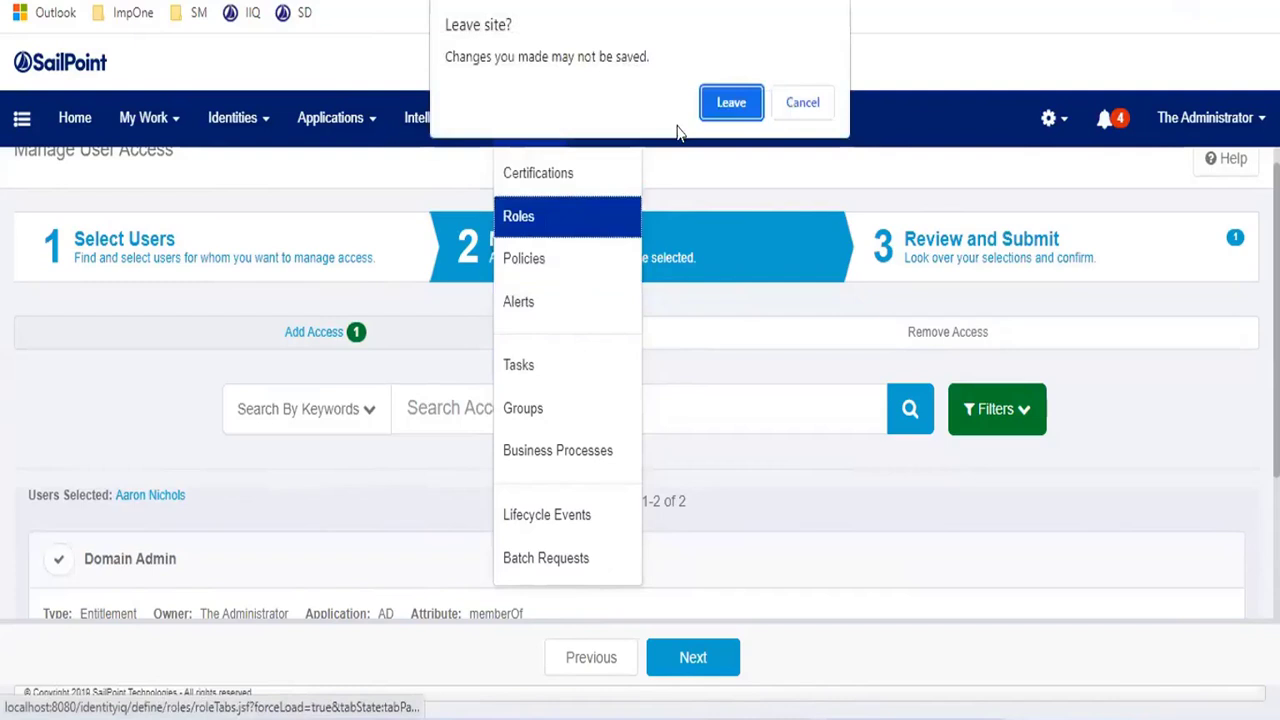
click(710, 104)
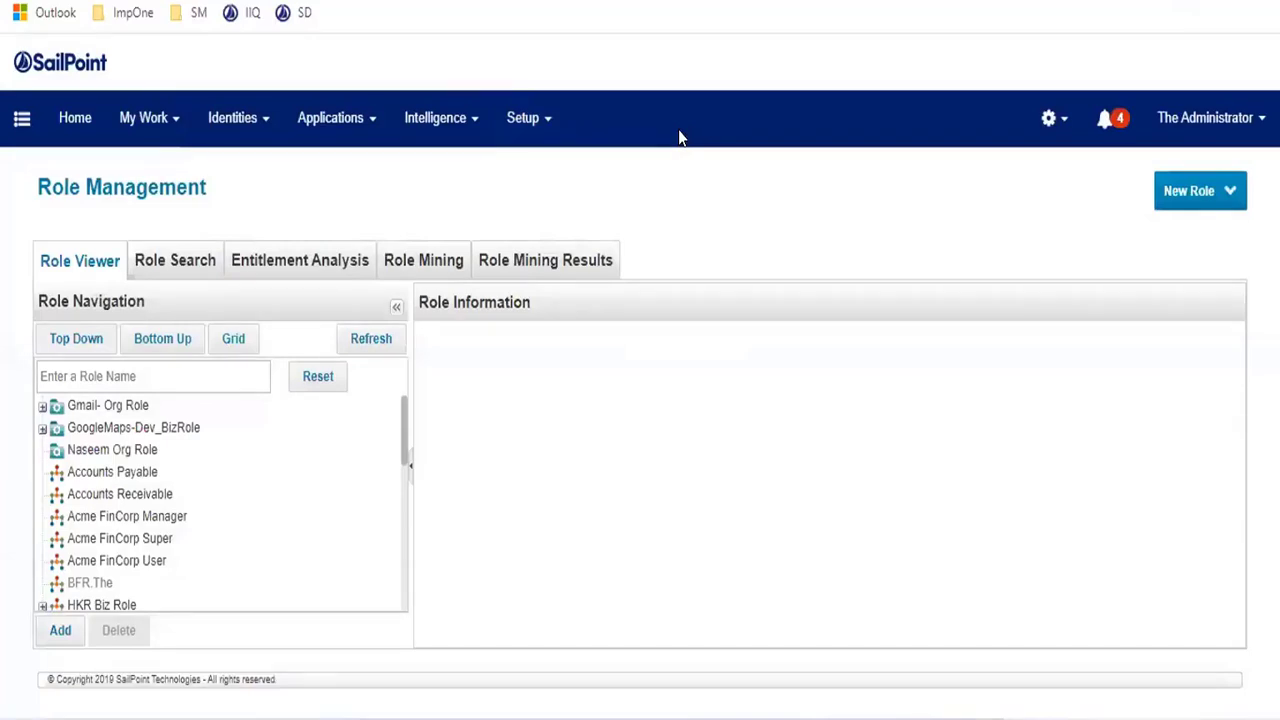
click(1208, 205)
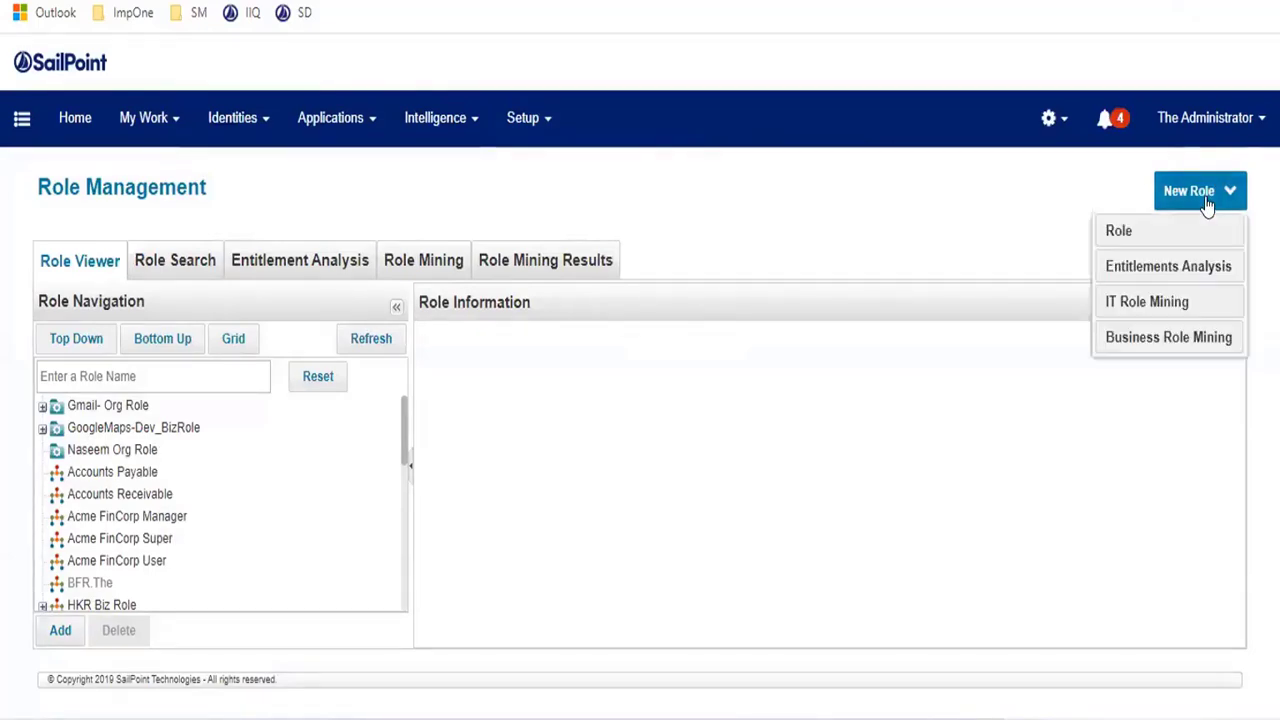
click(1118, 232)
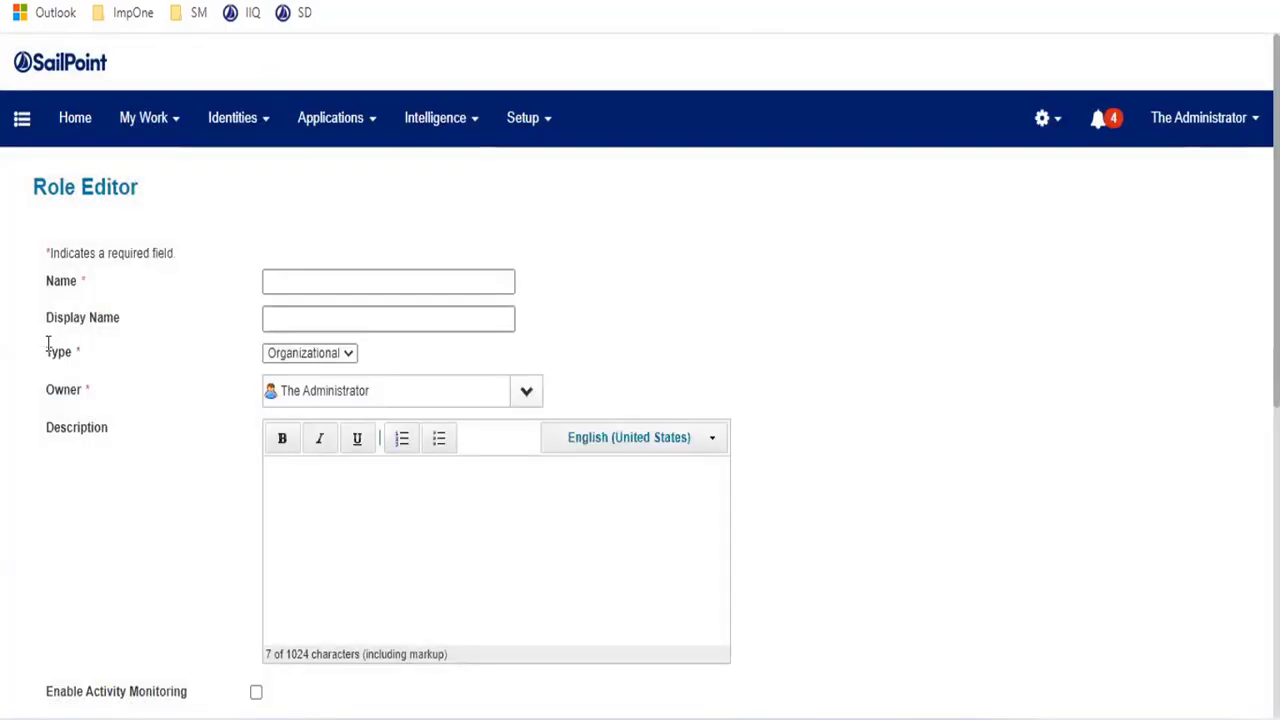
drag(46, 340, 123, 346)
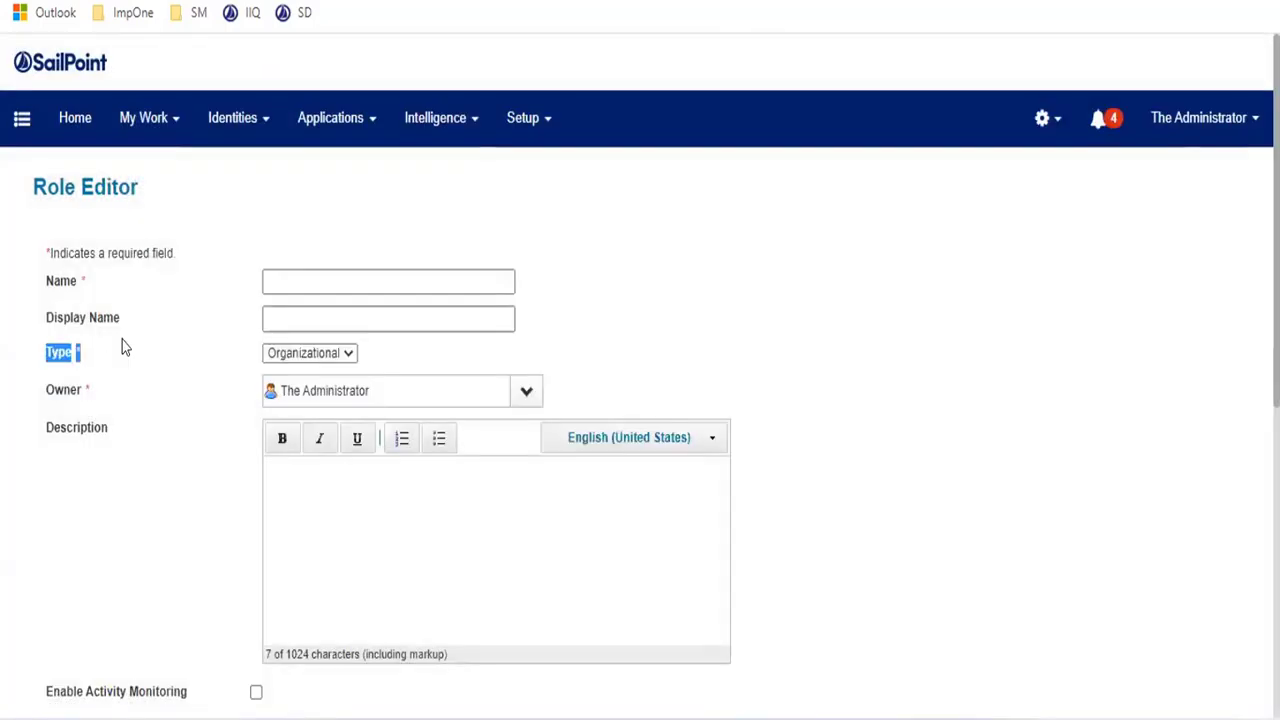
- Review the role Type options without changing them, then scroll through Inherited Roles and Provisioning Policy
click(300, 352)
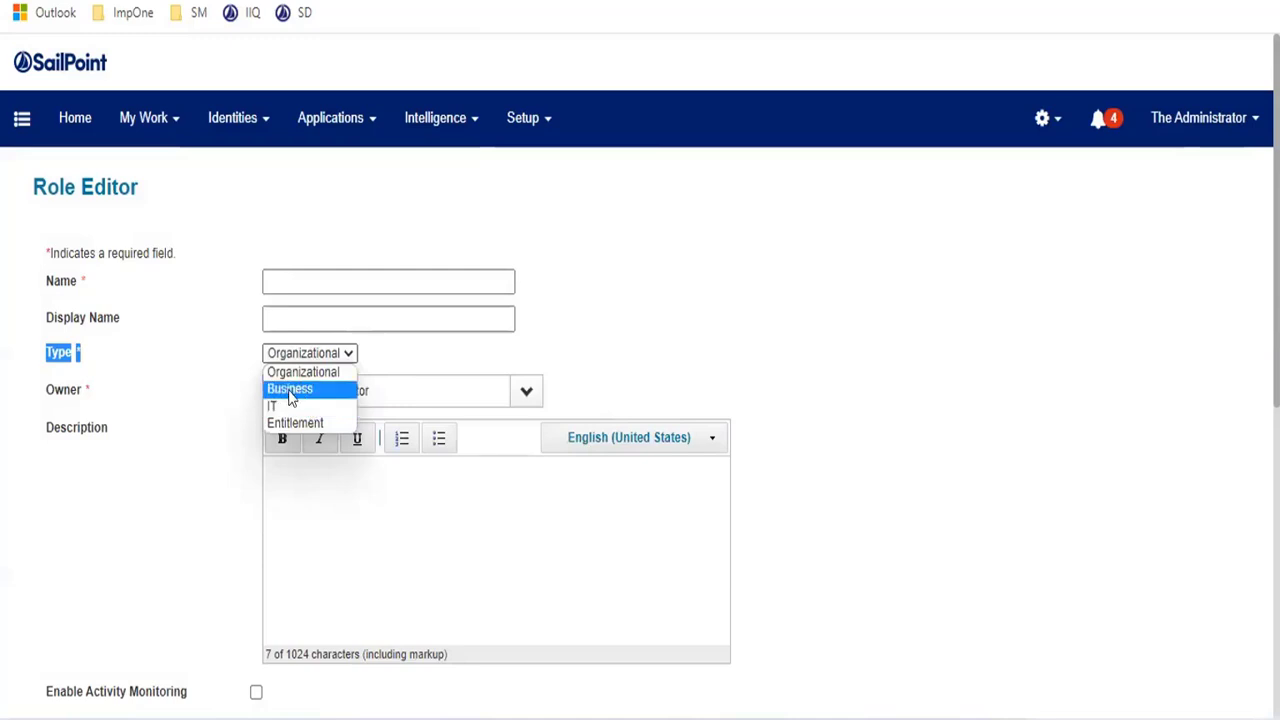
click(212, 392)
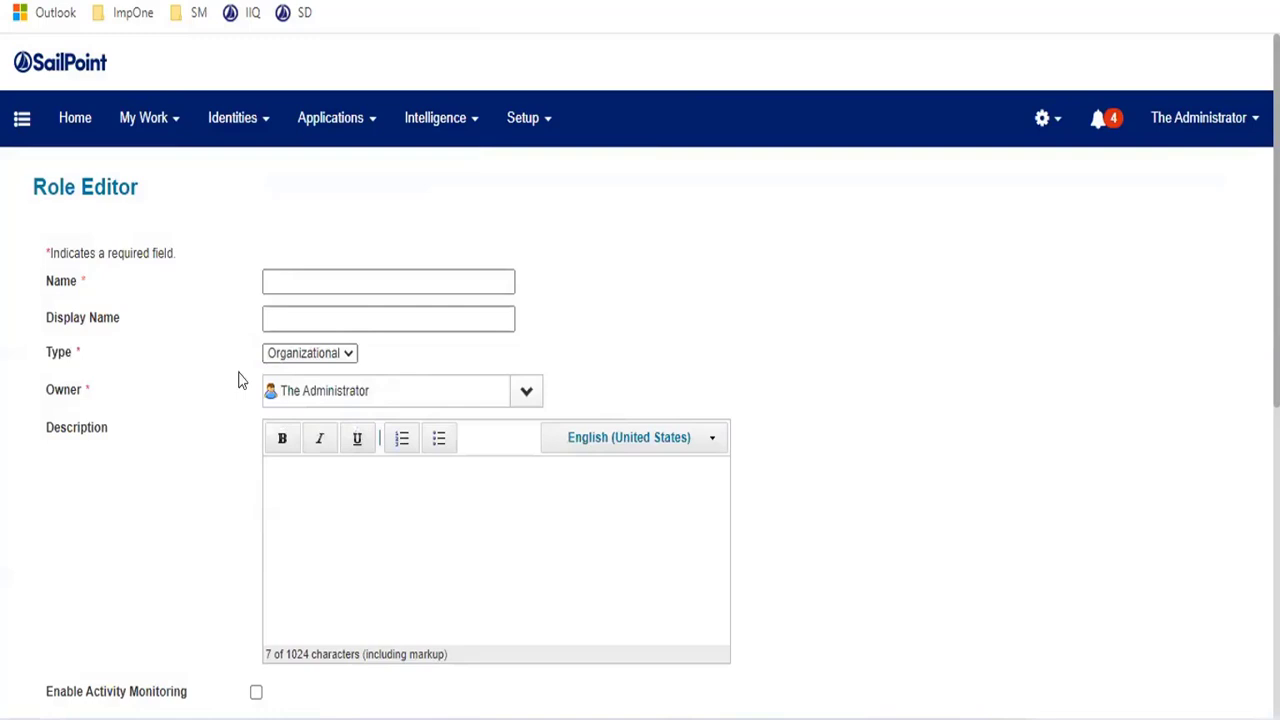
scroll(583, 337, down, 4)
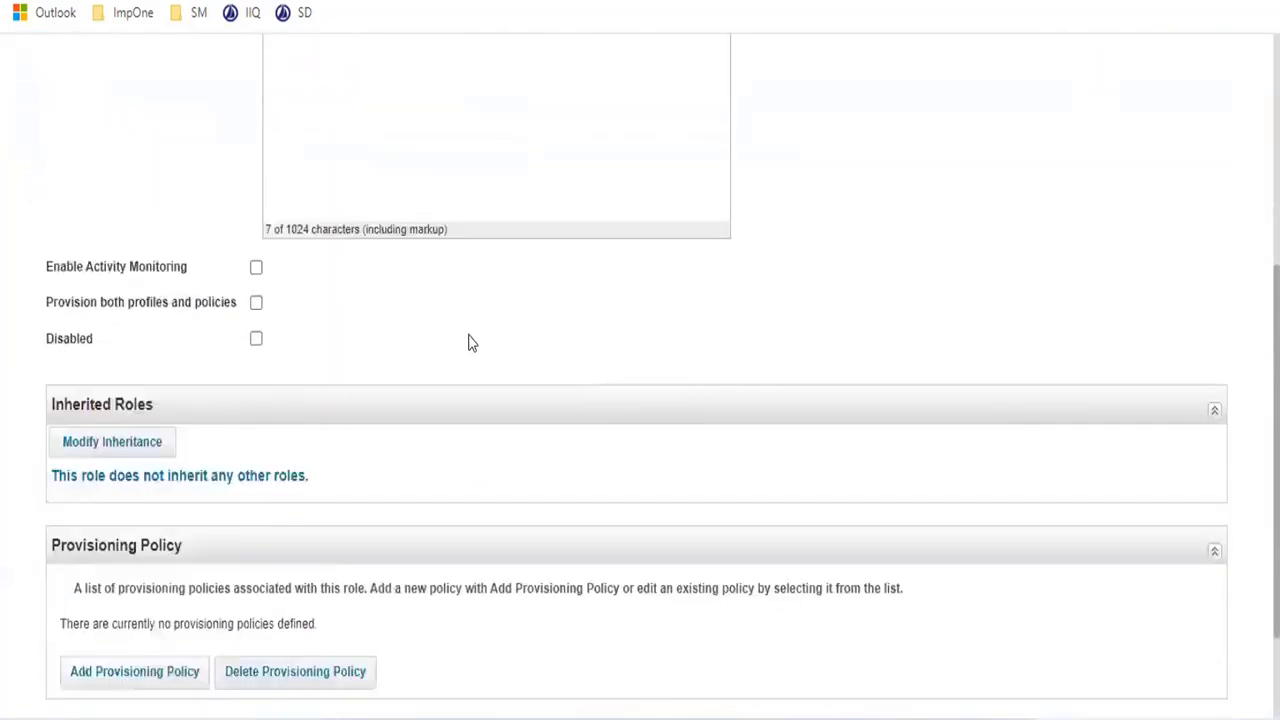
scroll(476, 333, down, 2)
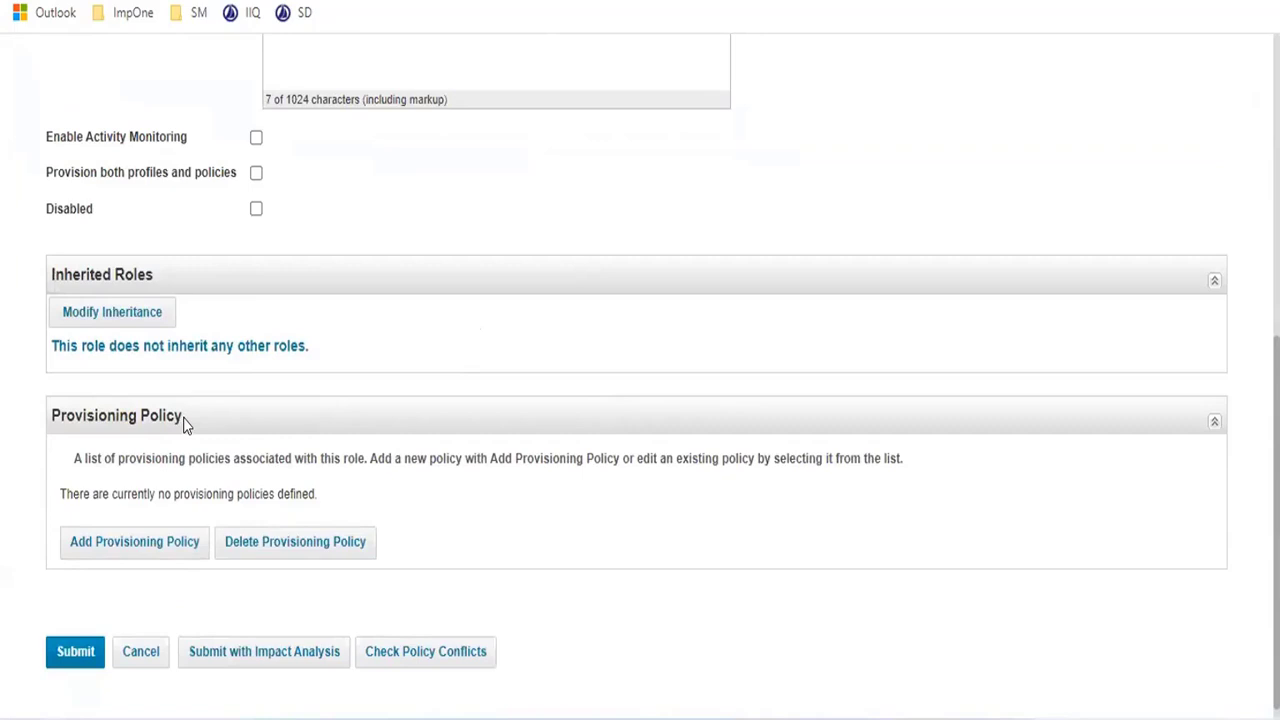
scroll(212, 360, up, 6)
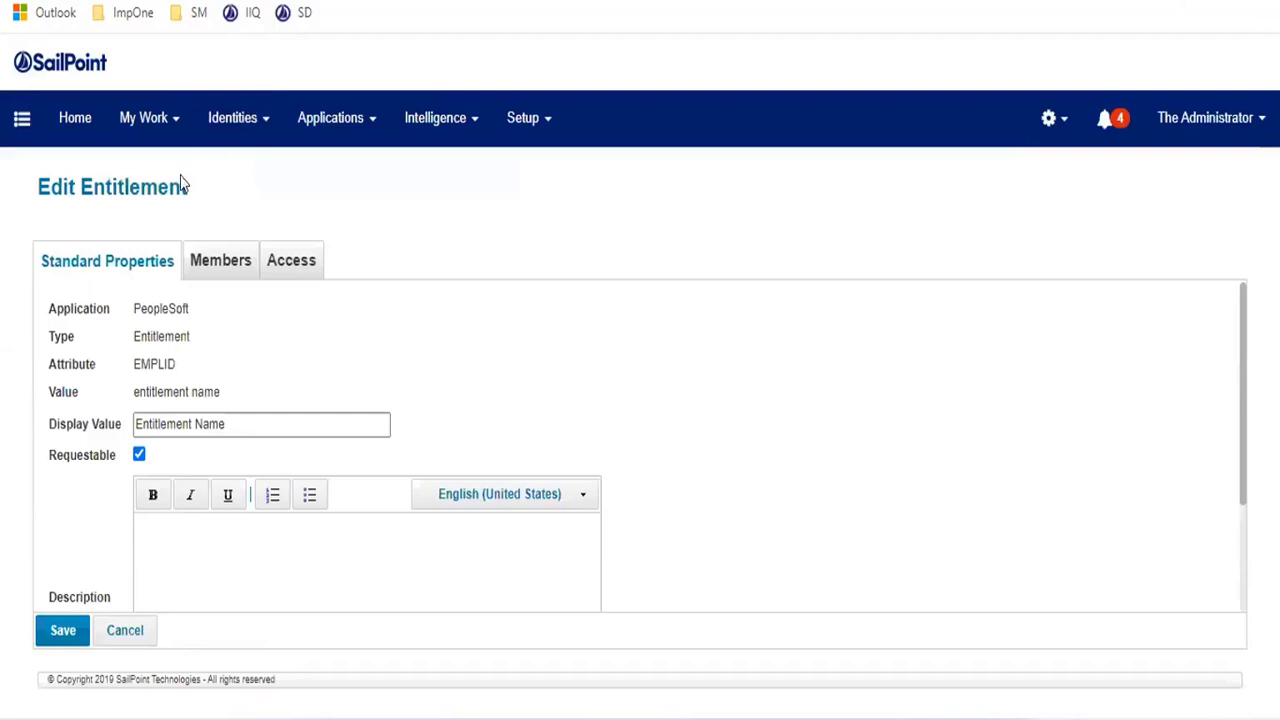
- Go to Applications > Application Definition and scroll the list to find PeopleSoft
mouse_move(345, 130)
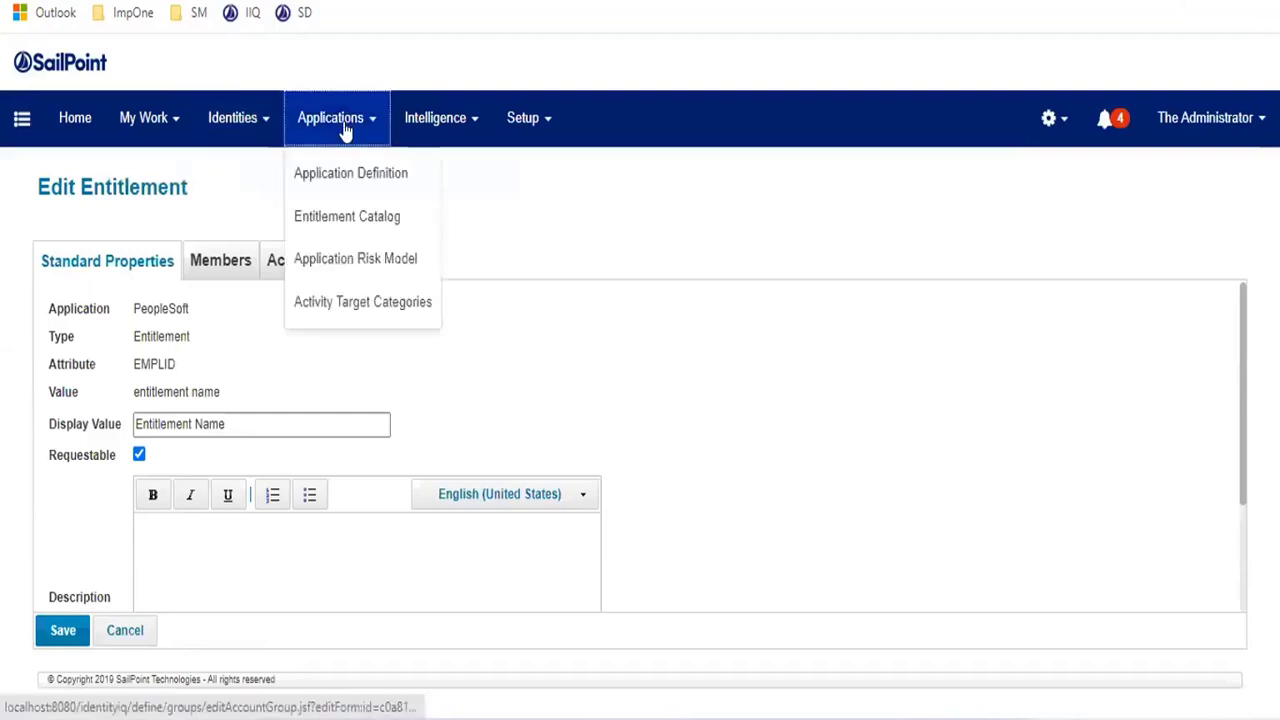
click(345, 172)
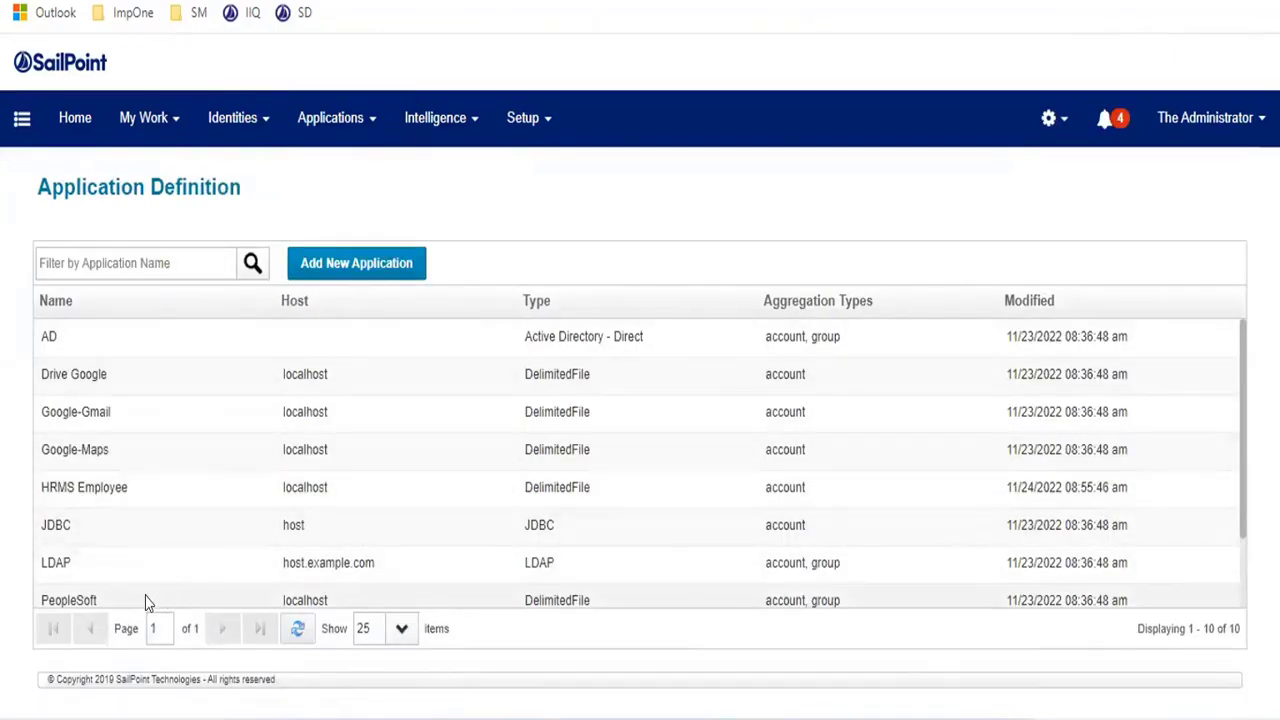
scroll(150, 590, down, 1)
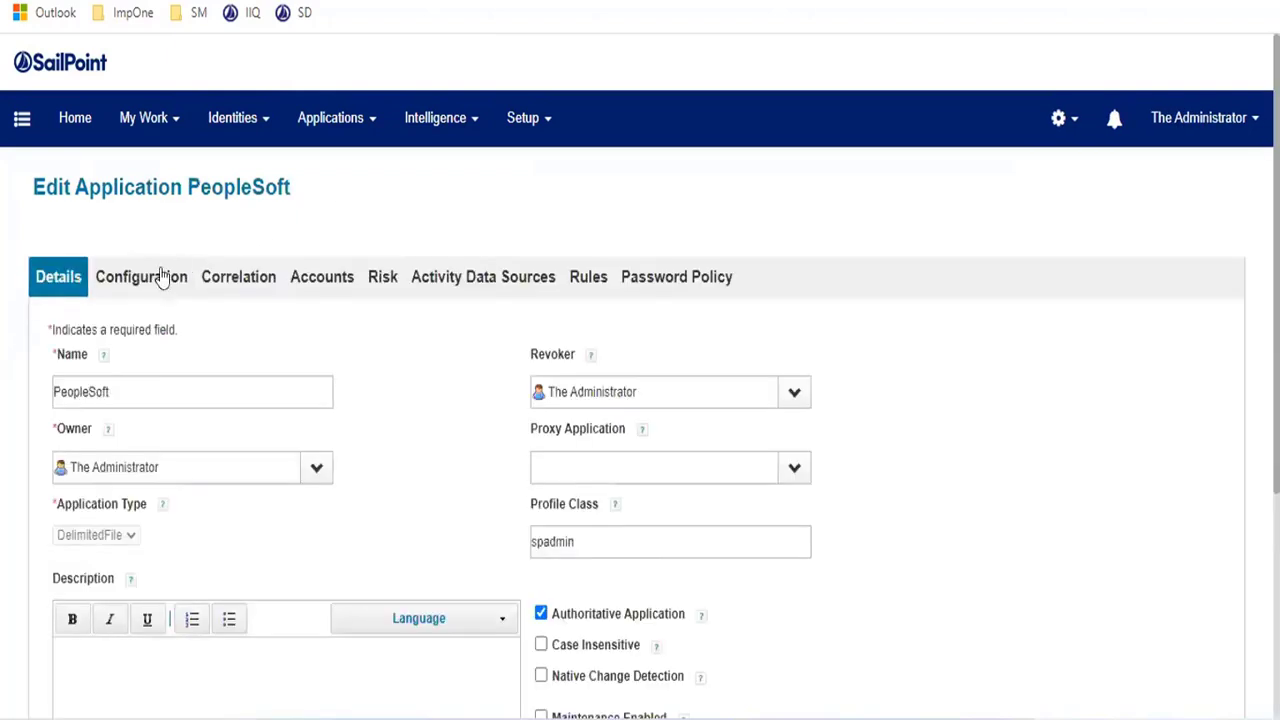
- View PeopleSoft's Configuration settings and its Provisioning Policies
click(156, 286)
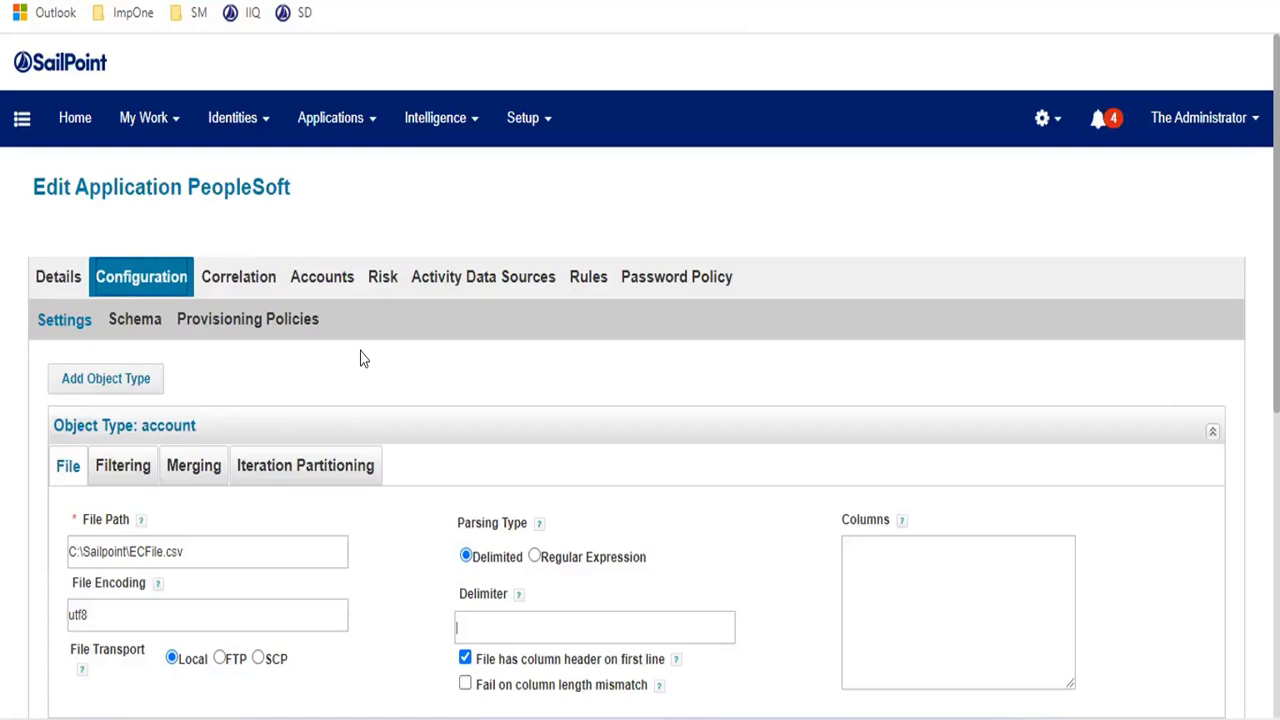
click(272, 320)
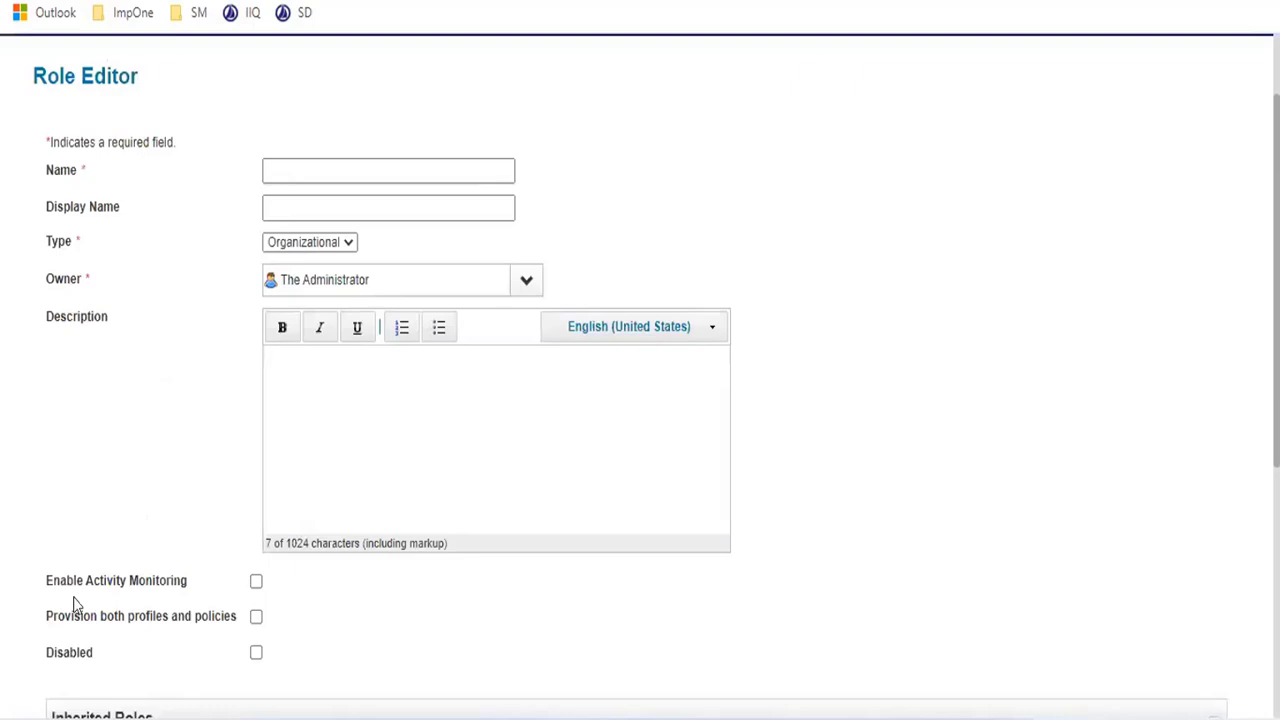
scroll(77, 603, down, 5)
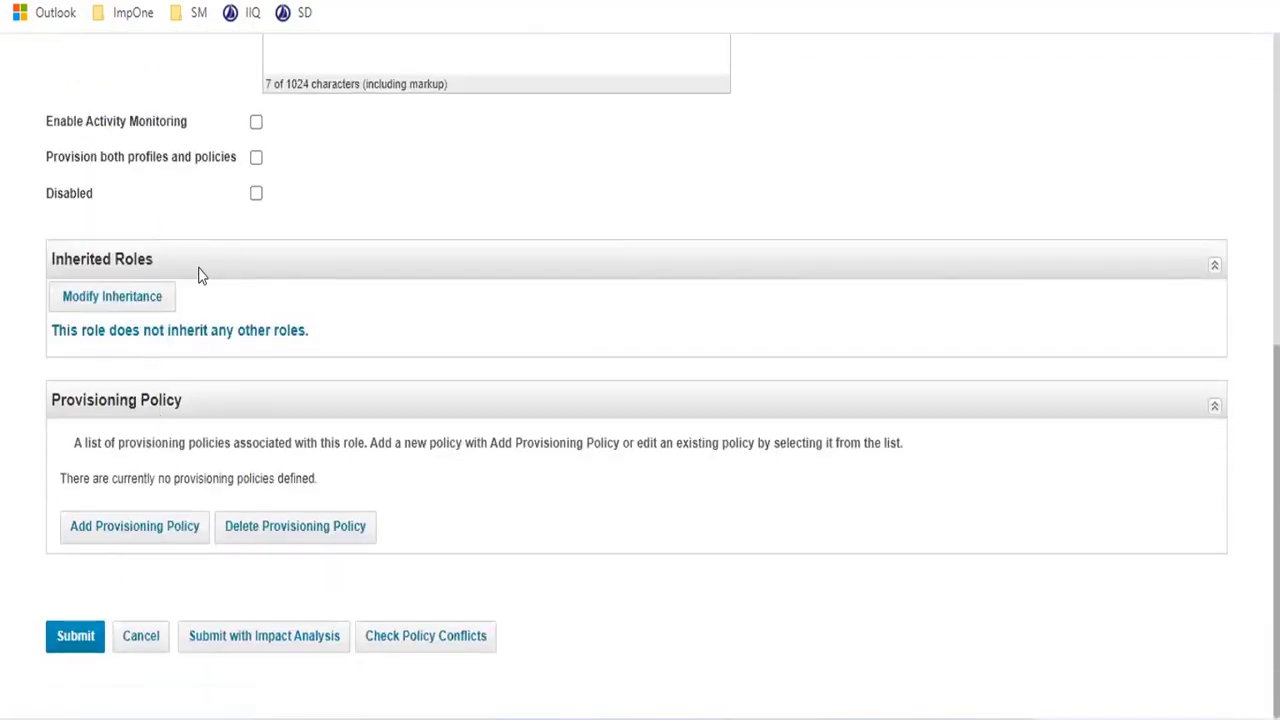
- Enter 'CF Org Role' as the new role's name and select it
scroll(349, 326, up, 5)
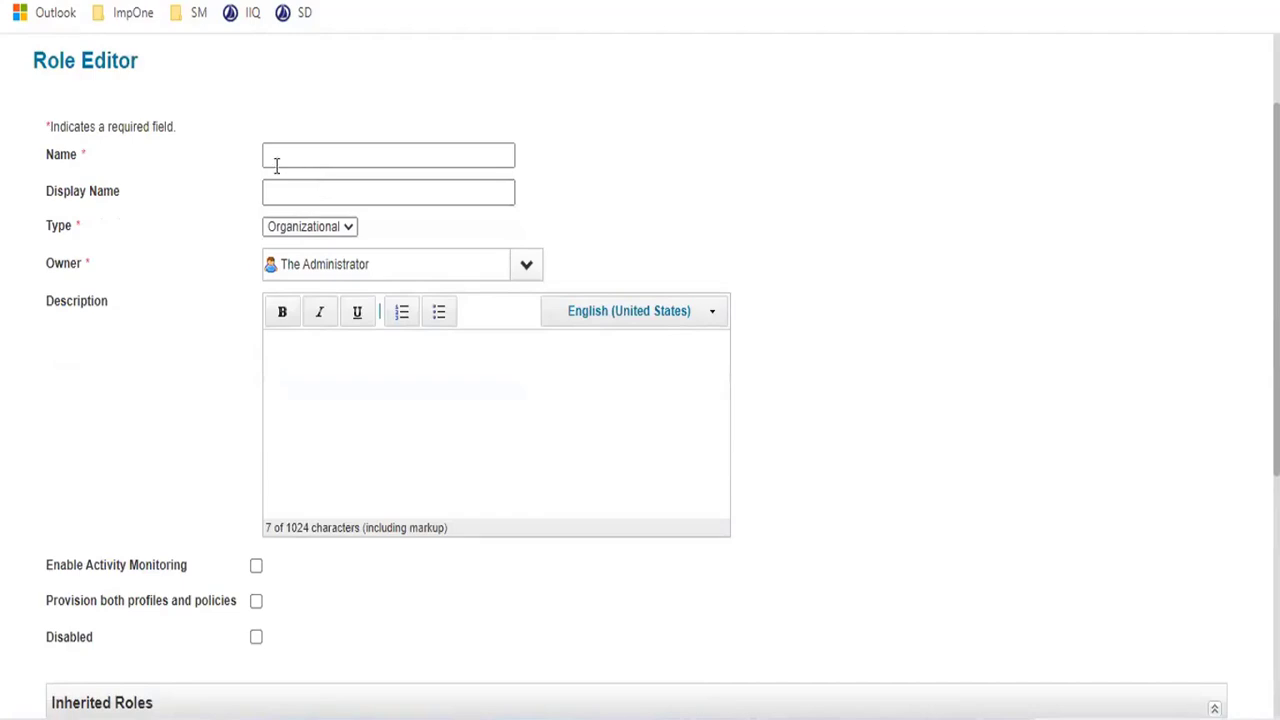
scroll(340, 175, up, 2)
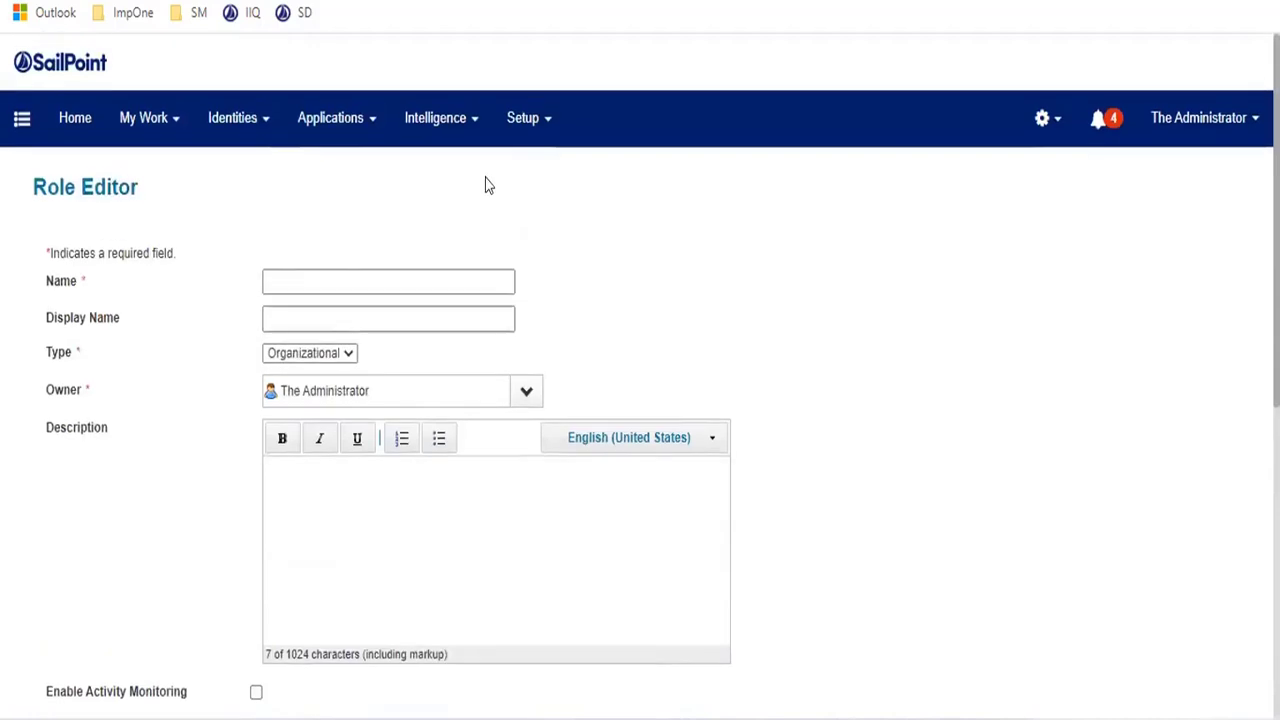
click(309, 282)
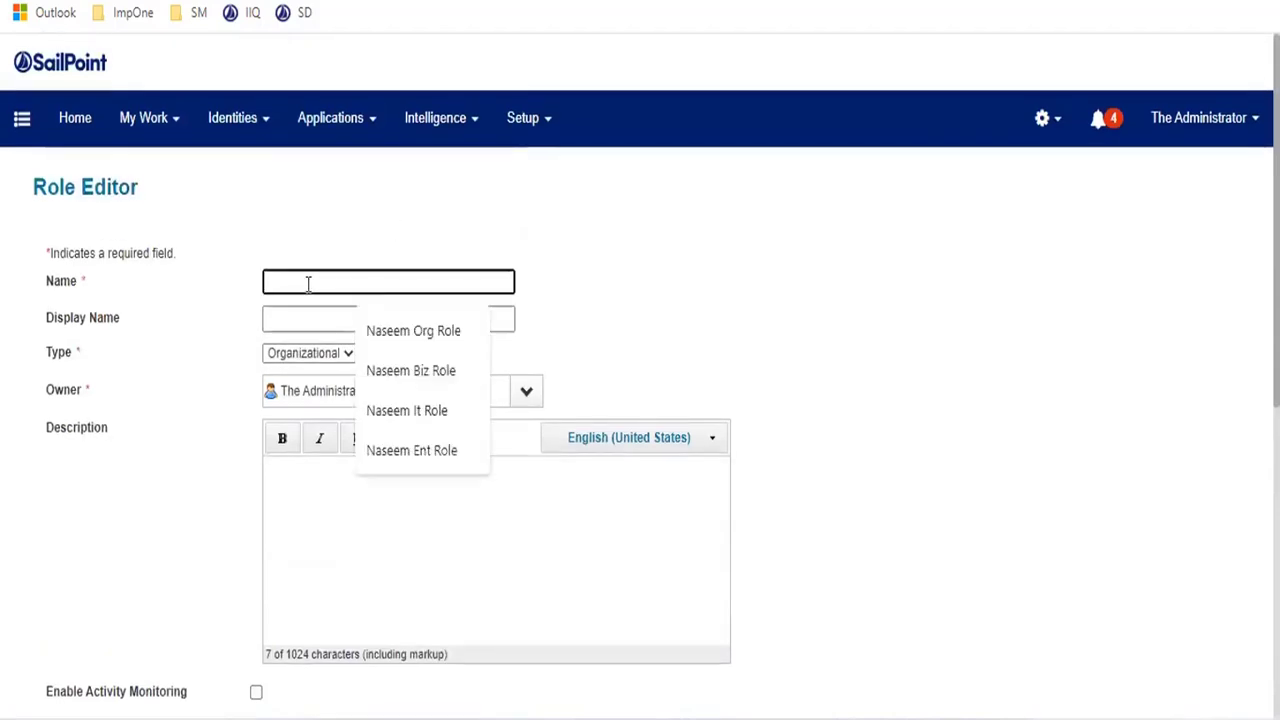
text(CF)
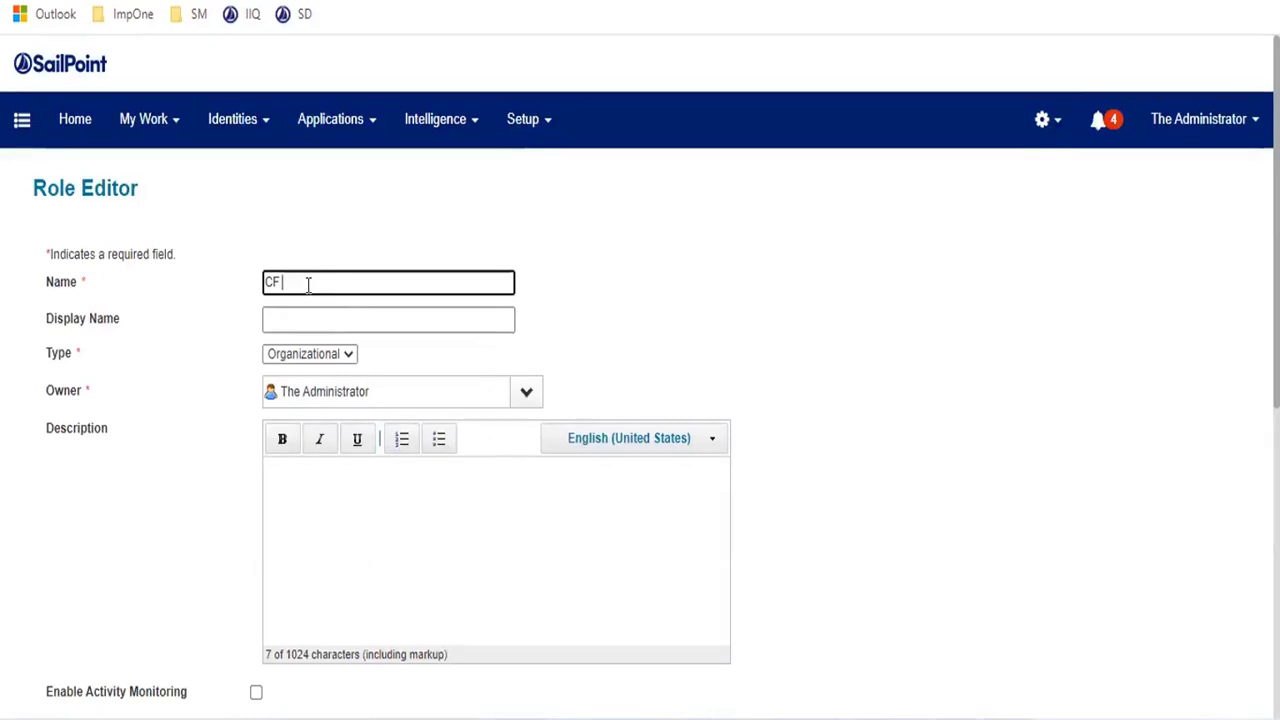
text( C)
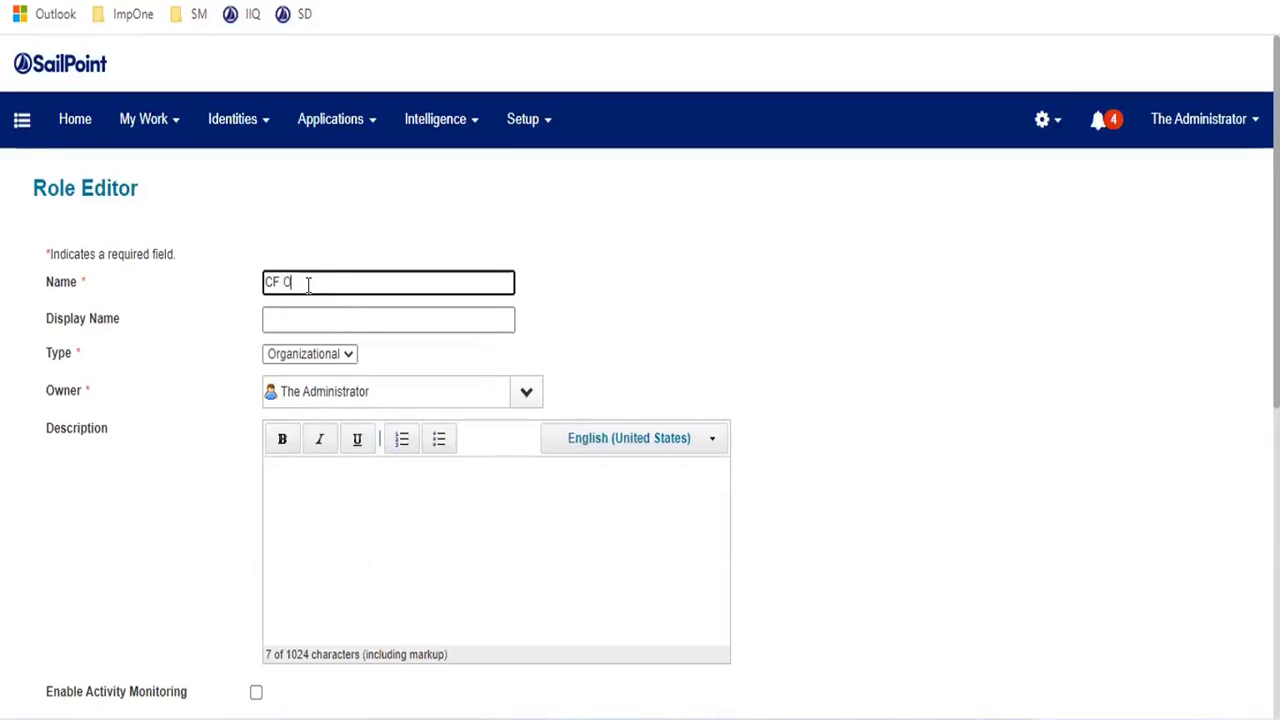
text(rg Role)
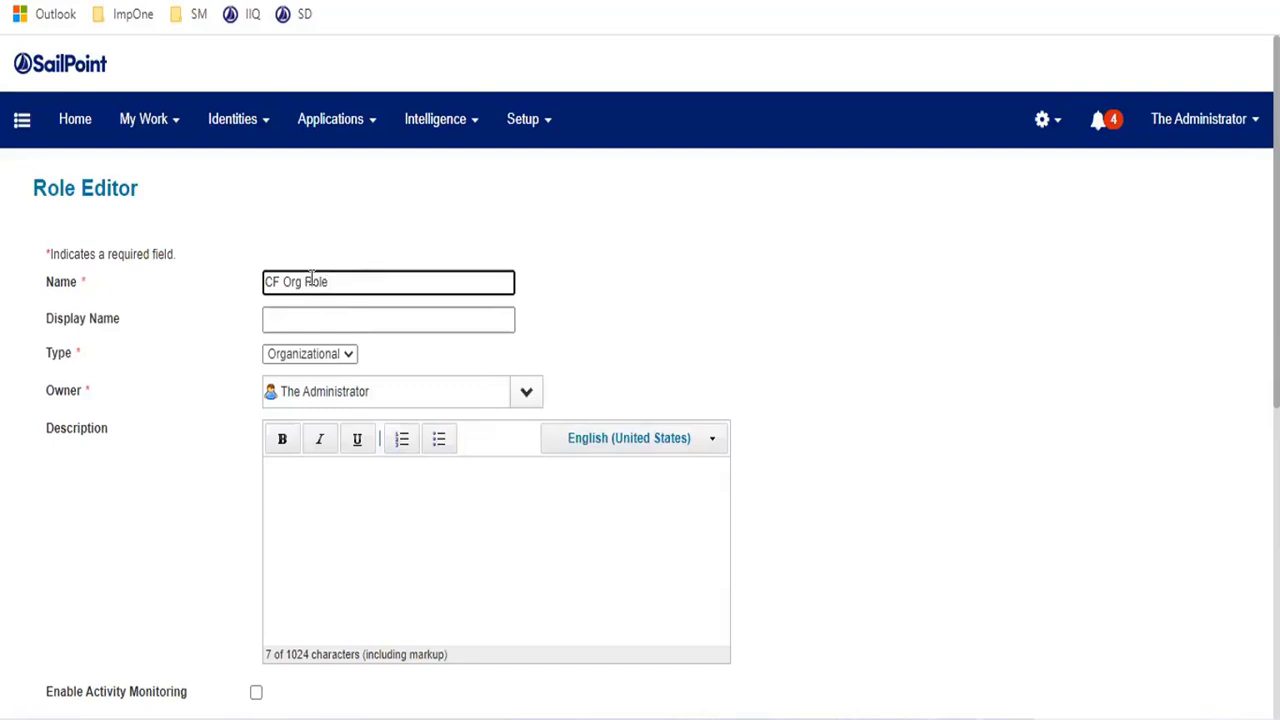
drag(386, 281, 231, 281)
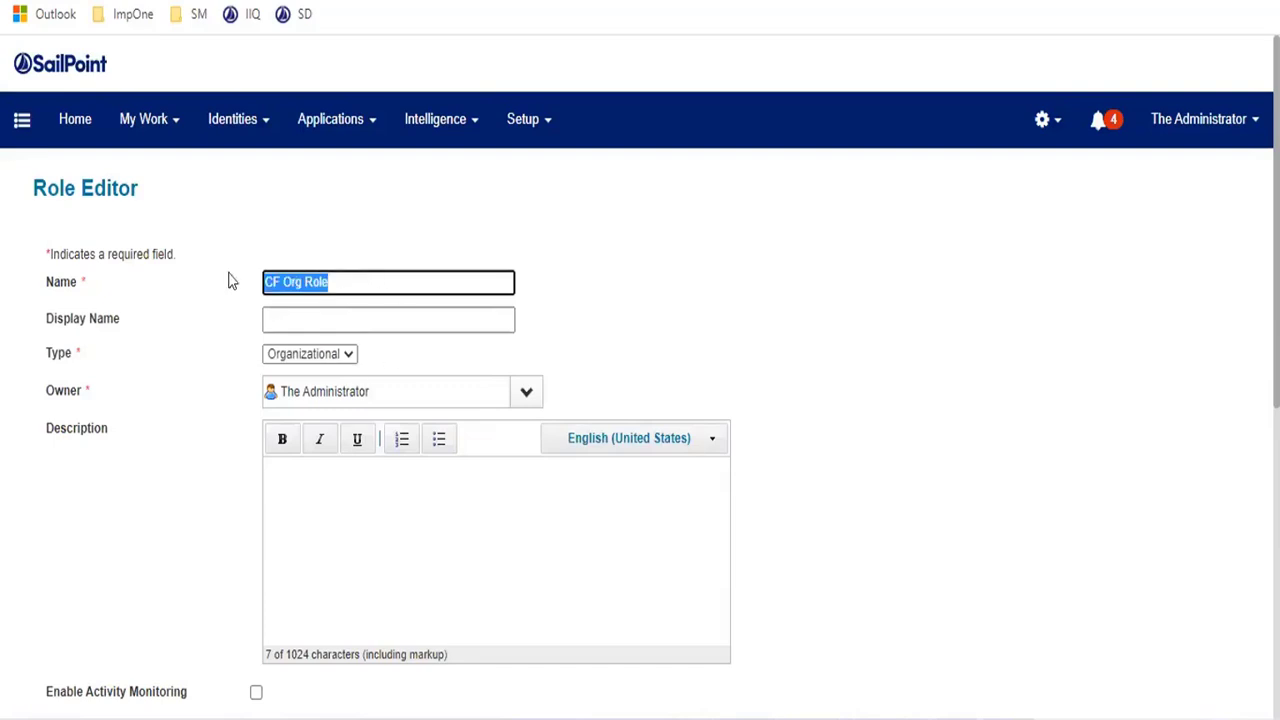
- Undo the wrong paste into Display Name, leaving it blank, and reselect the role name
click(312, 322)
text(--> 1 it Role)
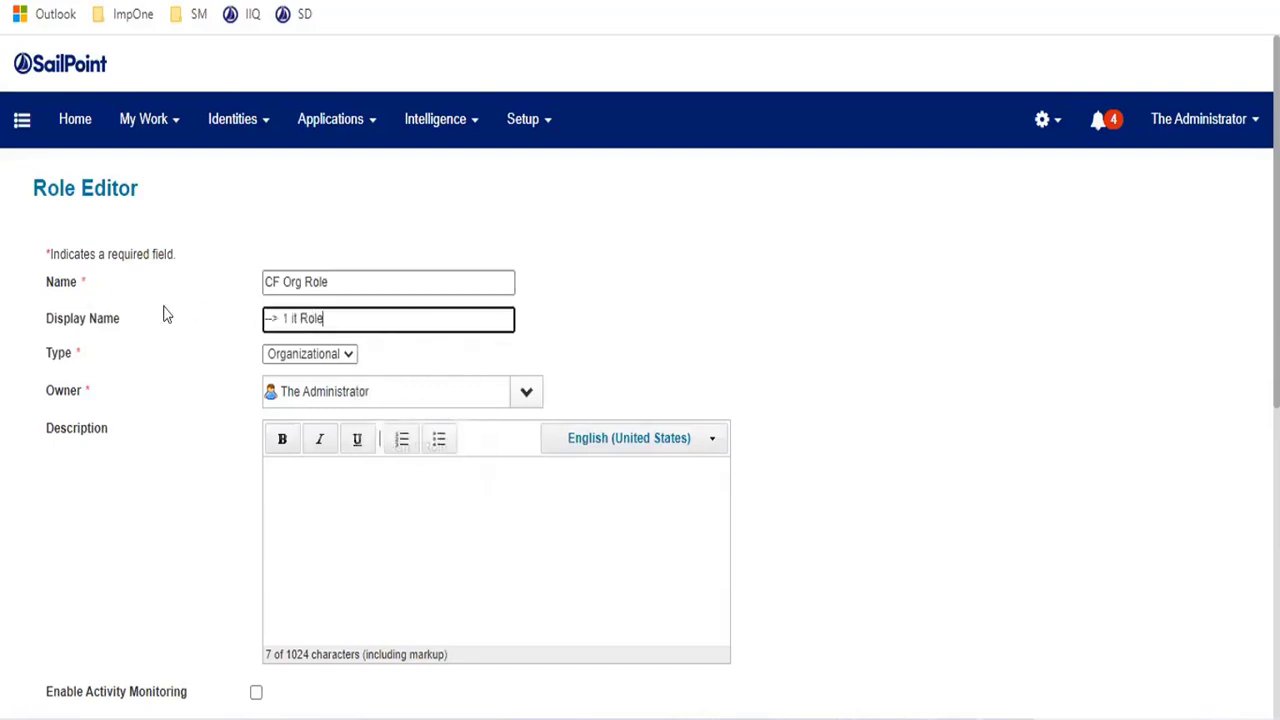
key(ctrl+z)
drag(330, 282, 69, 283)
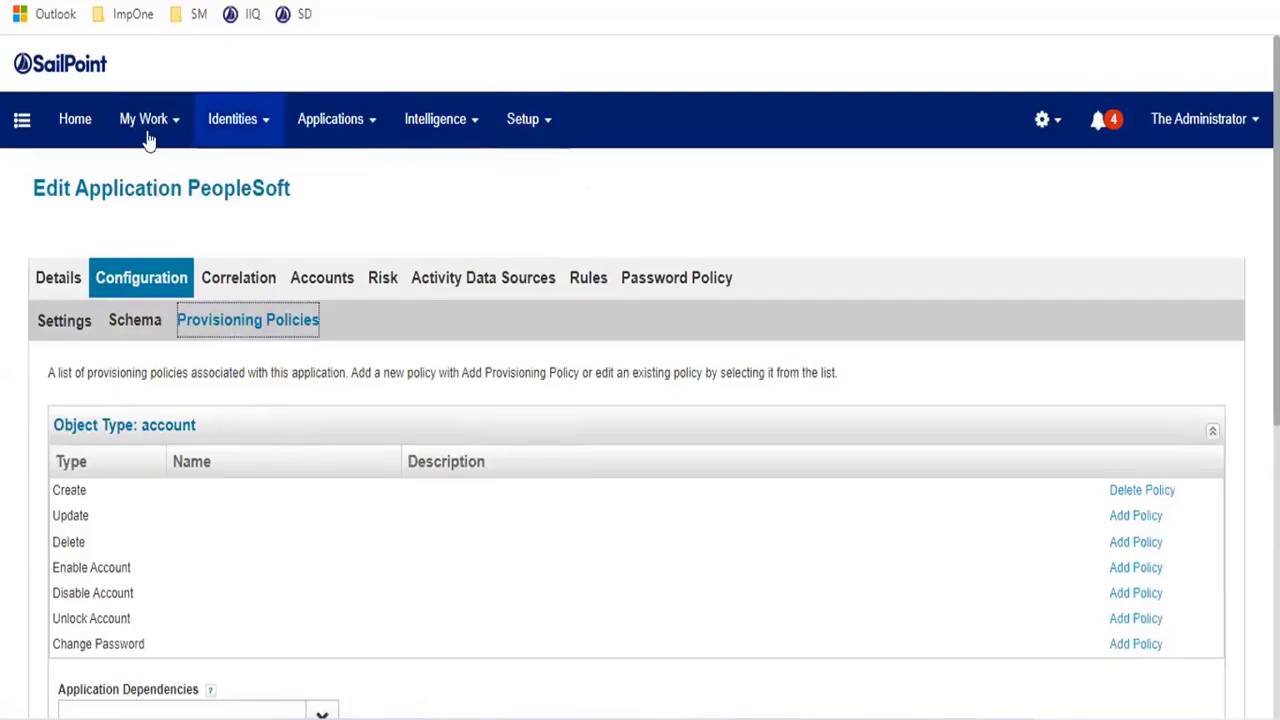
- Start a new Request Access request from Home and select one user
click(77, 124)
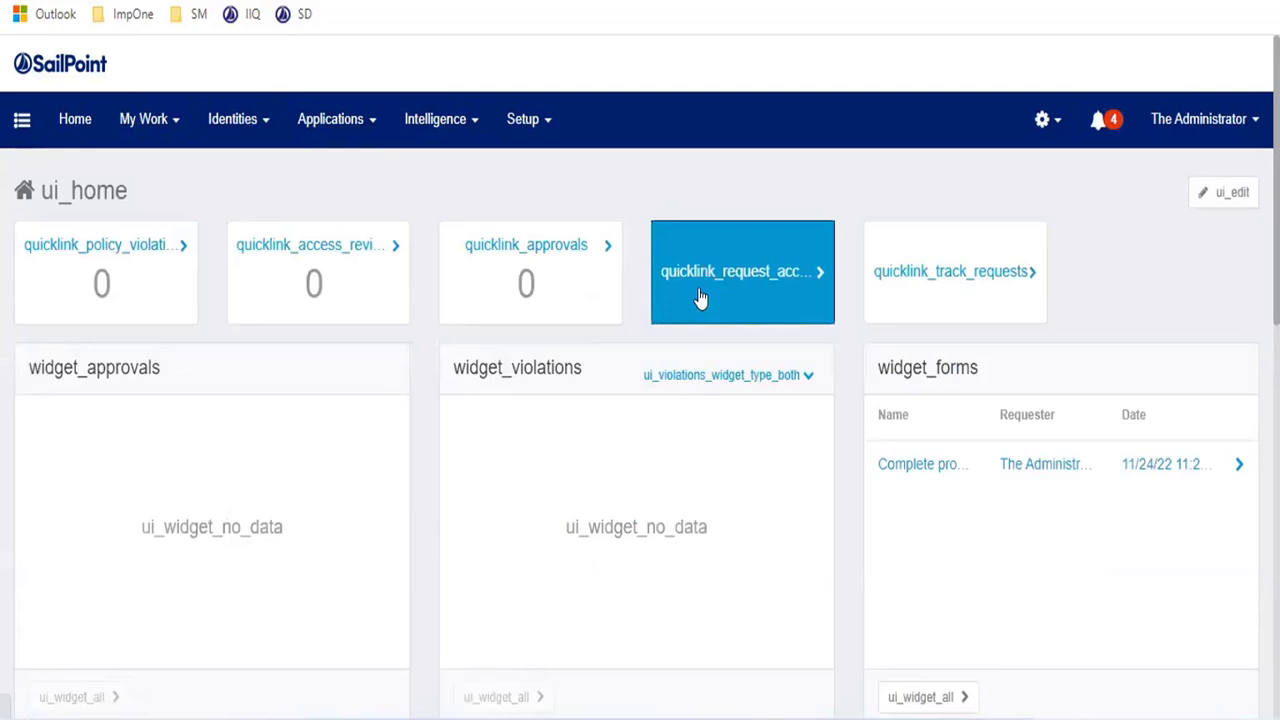
click(701, 299)
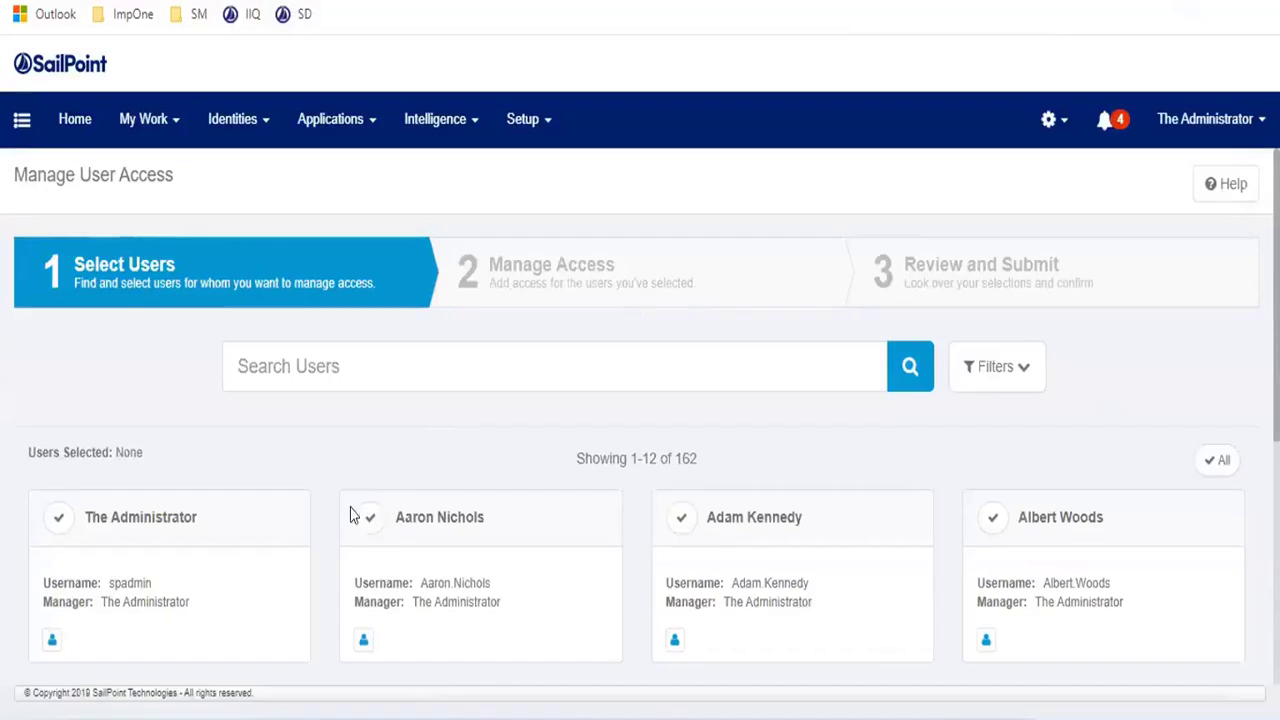
click(403, 538)
- On Manage Access, search 'ent' and highlight the Entitlement Name result
click(627, 651)
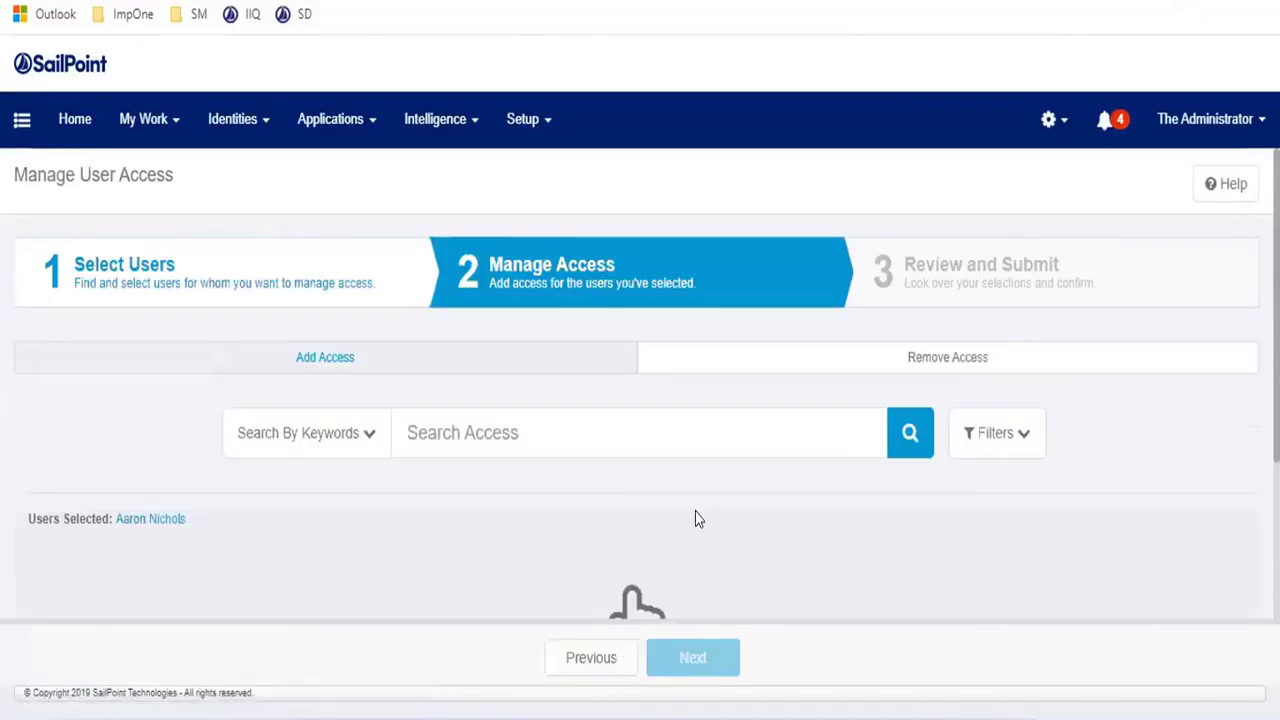
click(556, 444)
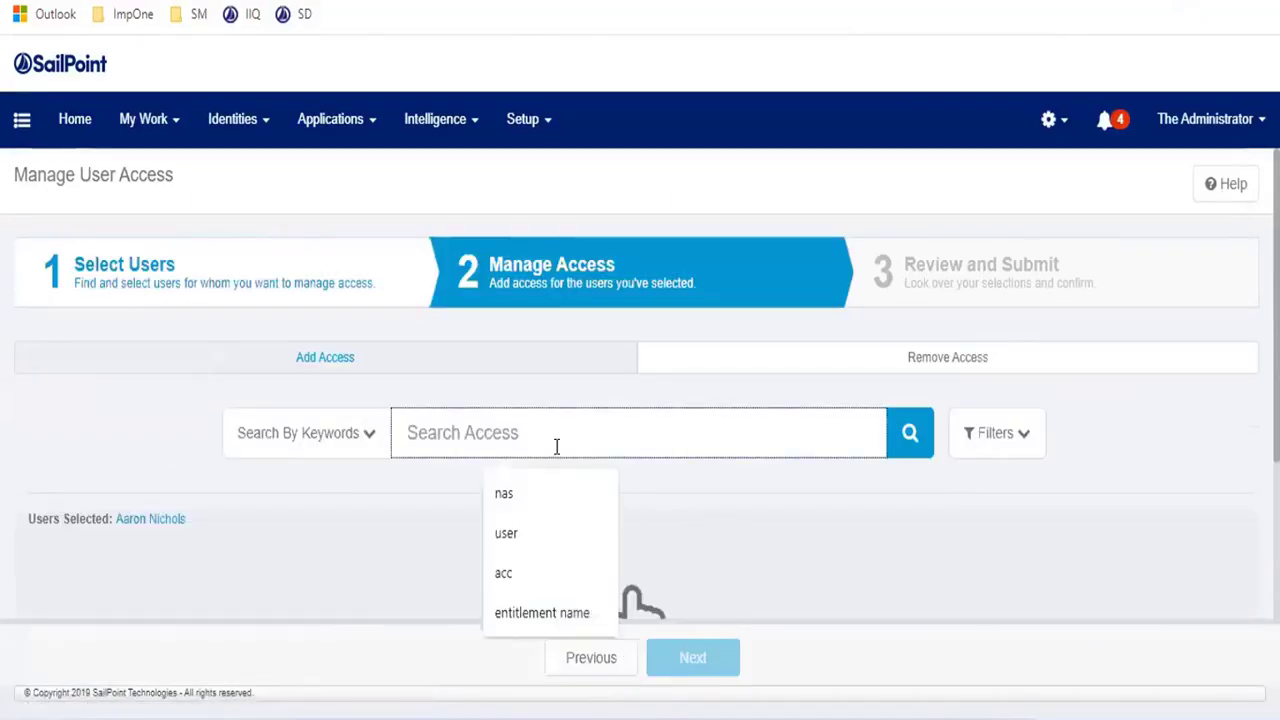
text(ent)
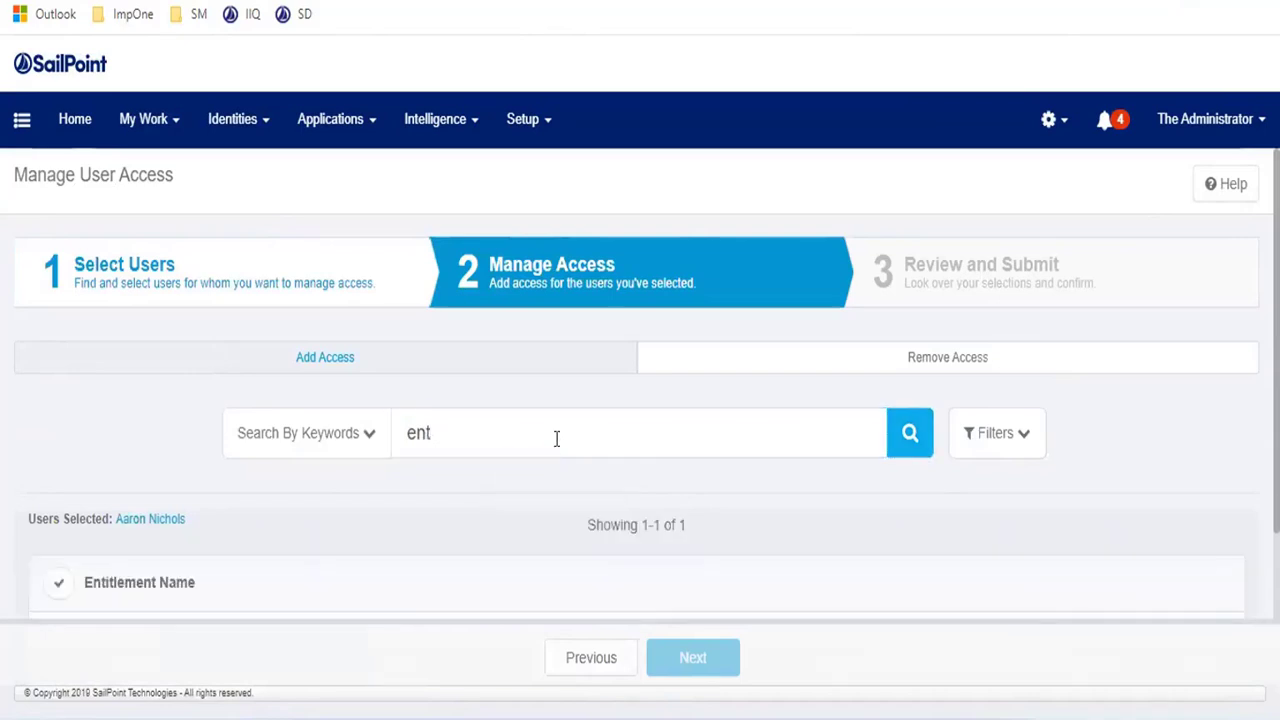
scroll(210, 430, down, 2)
drag(205, 480, 88, 470)
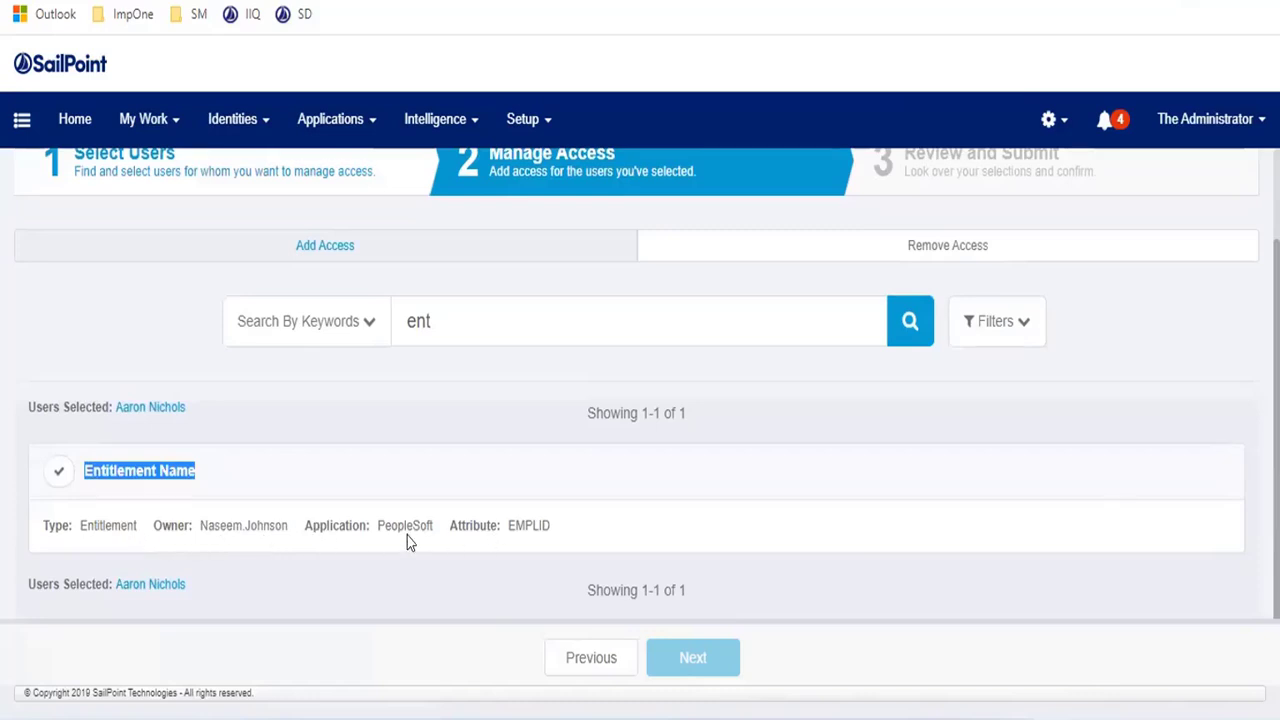
click(120, 472)
drag(85, 470, 114, 470)
drag(198, 472, 63, 480)
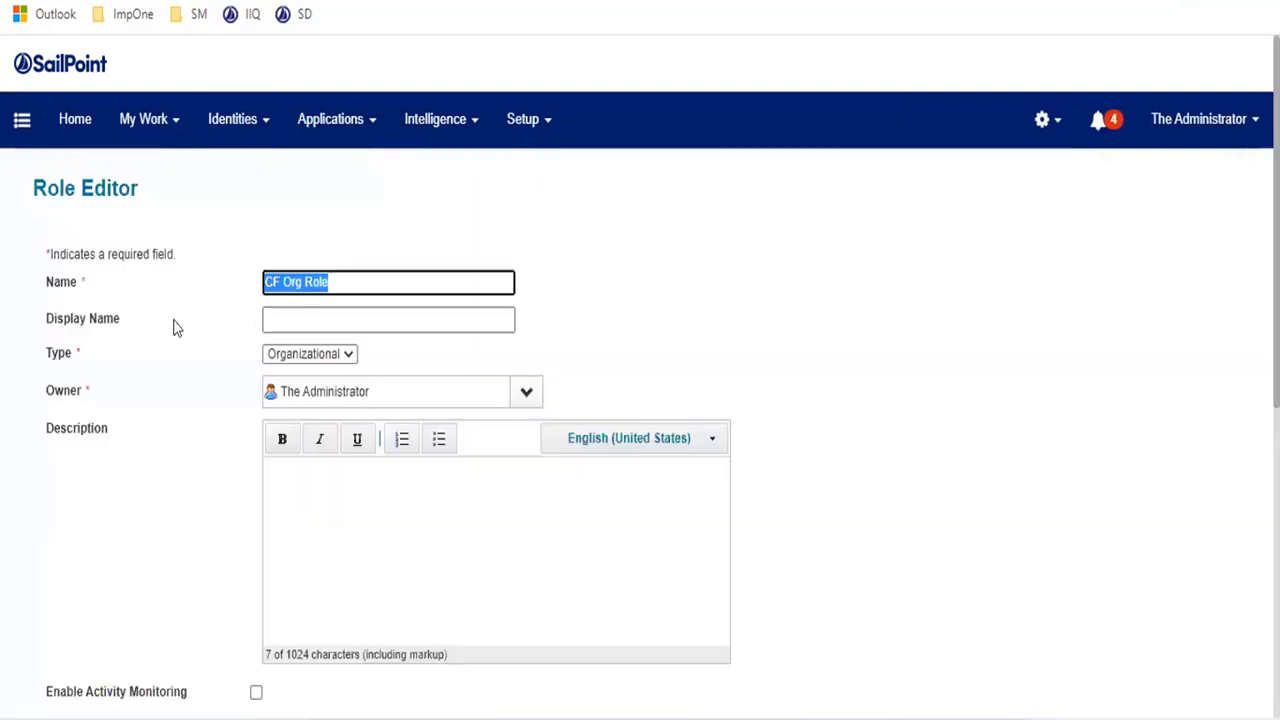
- Copy the role name CF Org Role into the Display Name field
click(330, 311)
click(330, 311)
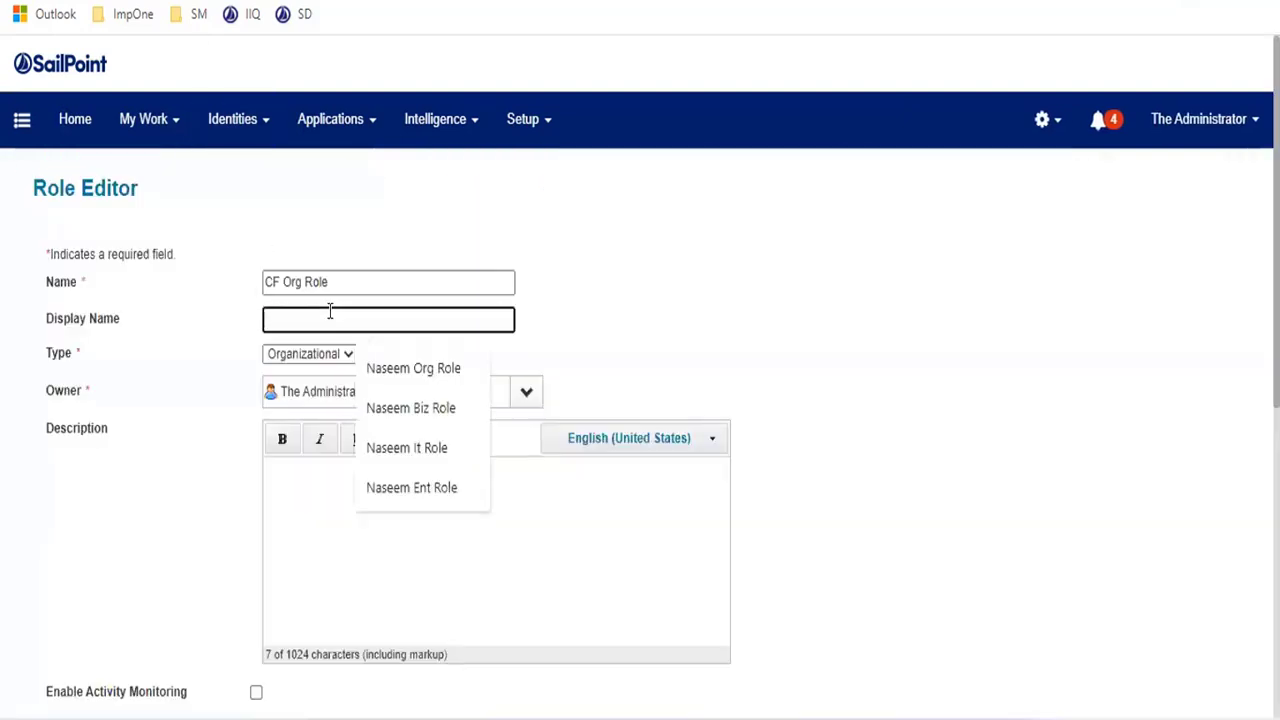
drag(338, 284, 46, 286)
key(ctrl+c)
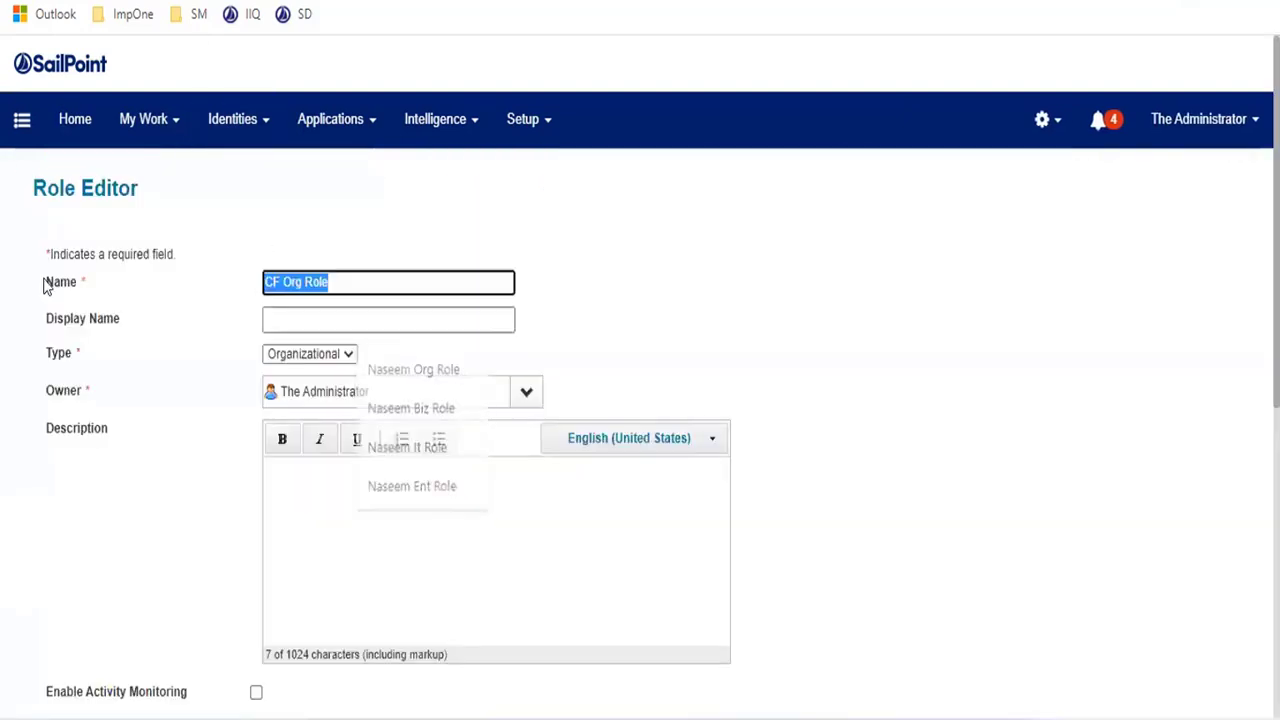
click(288, 314)
key(ctrl+v)
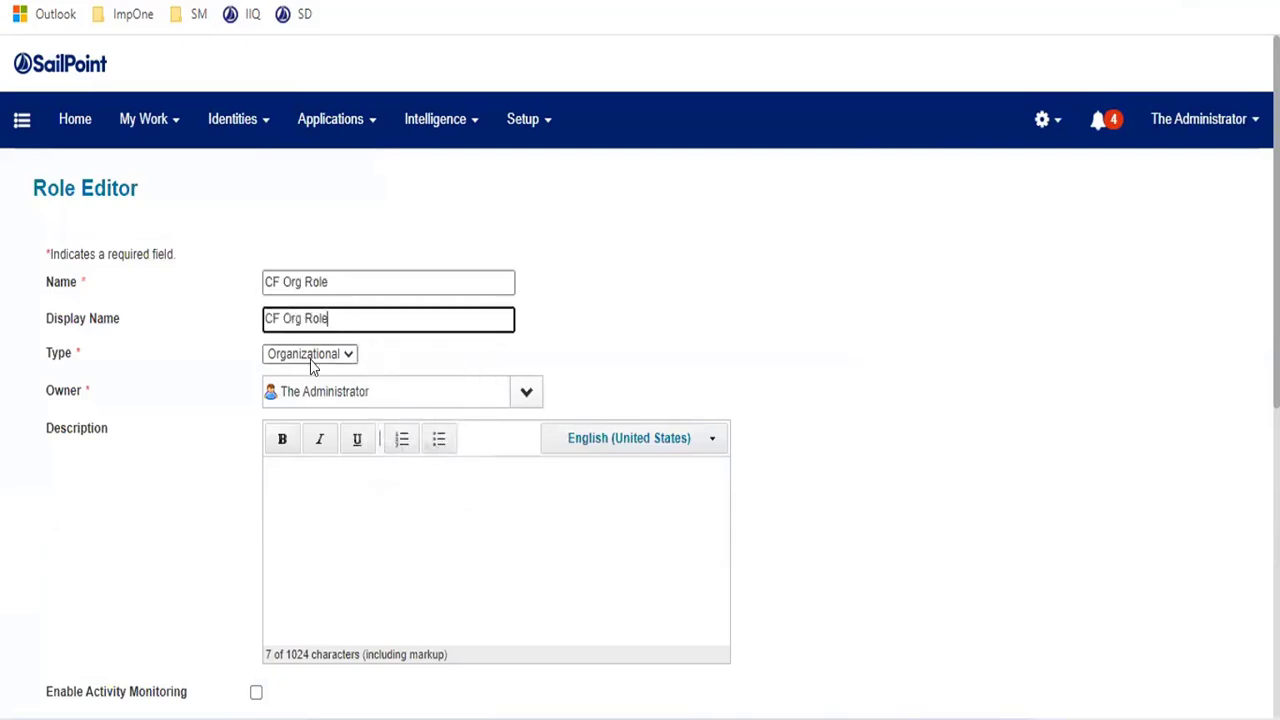
- Check the Organizational type and required owner, then place the caret in Description
click(311, 366)
click(311, 366)
drag(44, 390, 107, 386)
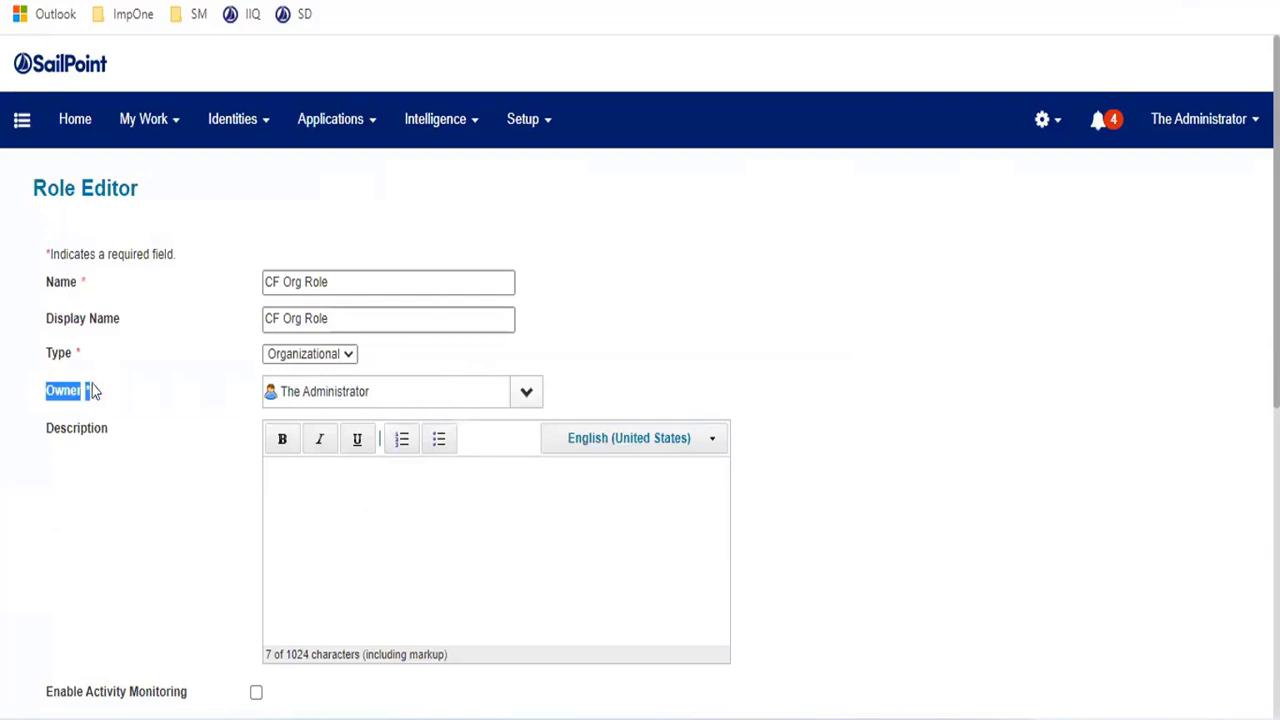
scroll(386, 317, down, 1)
click(314, 409)
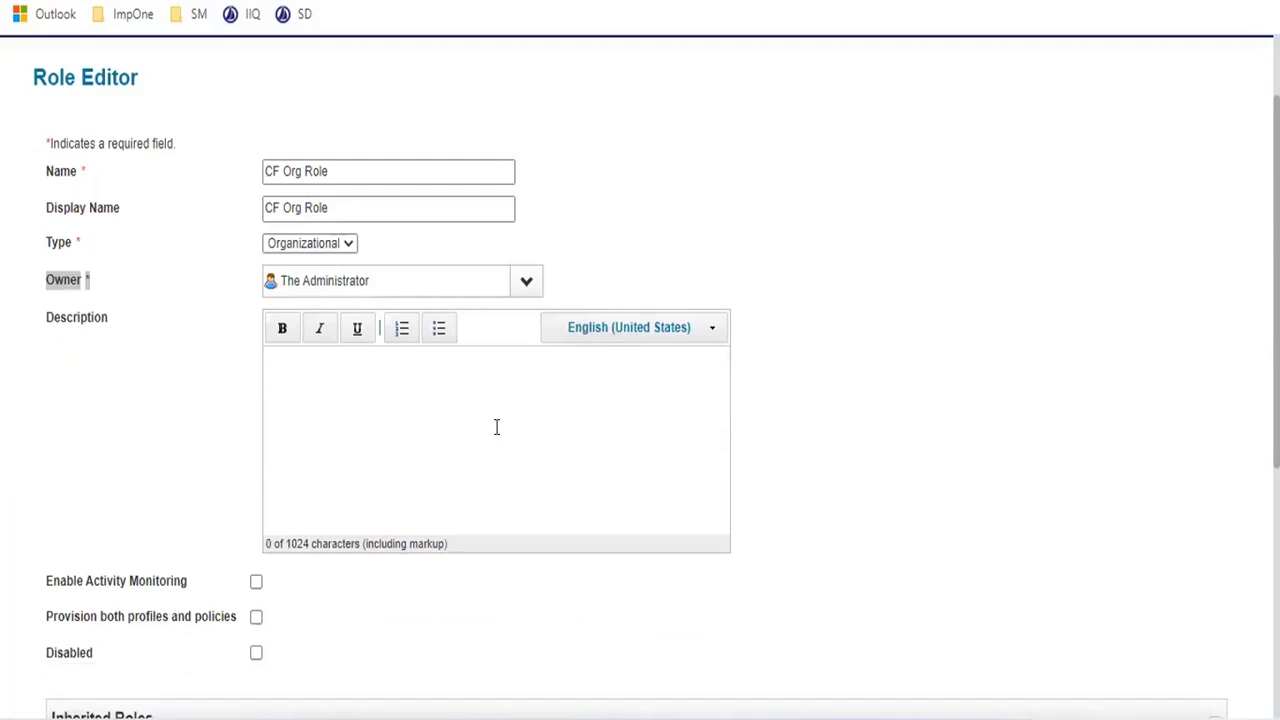
- Scroll past the unchecked options, Inherited Roles and Provisioning Policy, then submit CF Org Role
scroll(496, 427, down, 1)
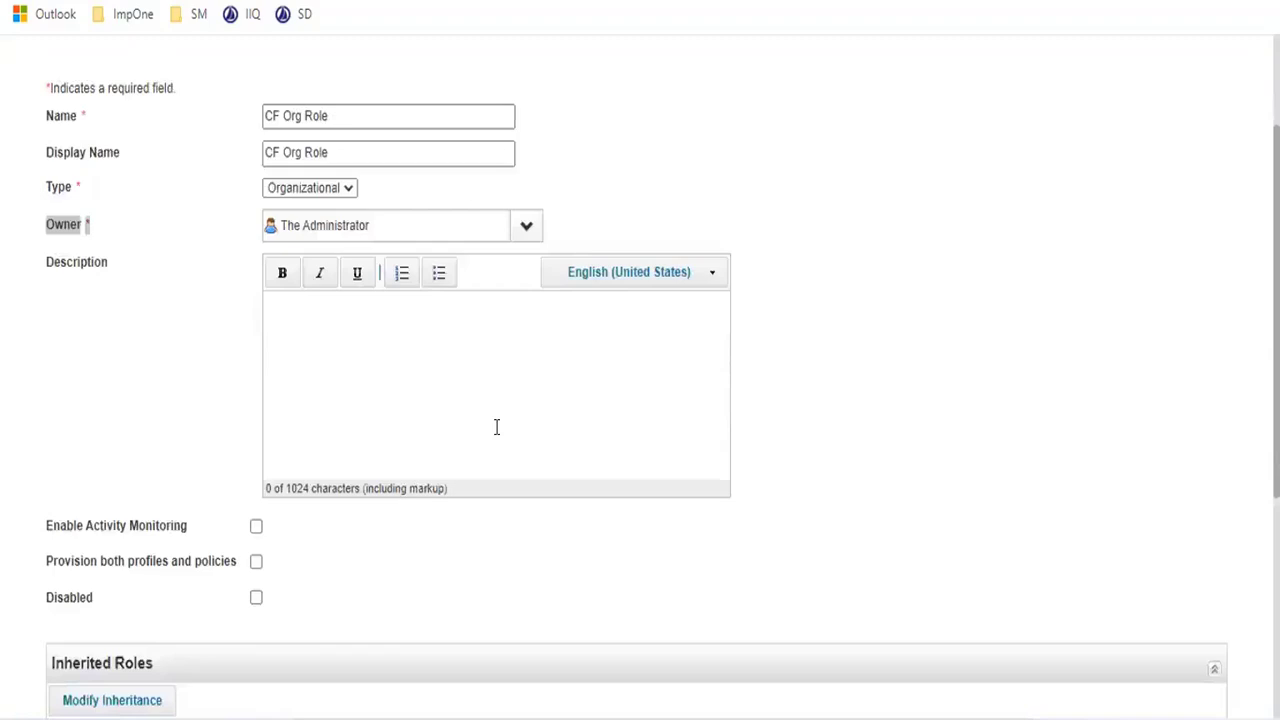
scroll(260, 360, down, 3)
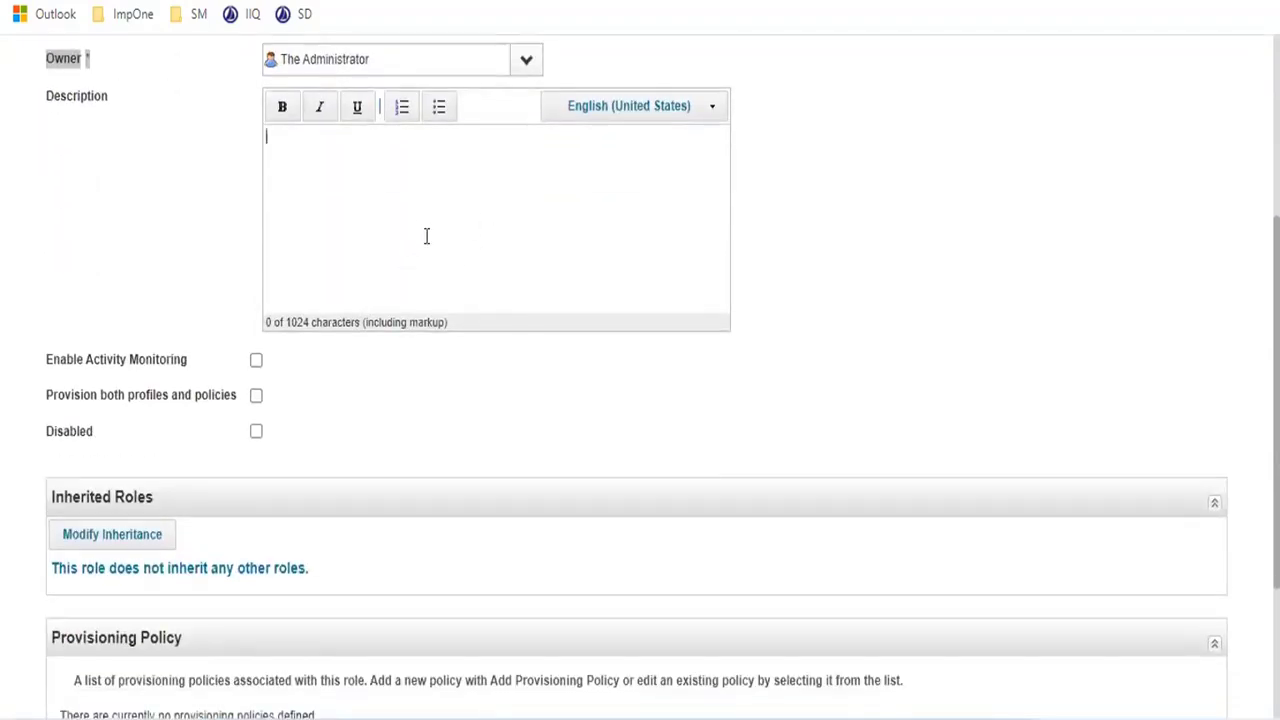
scroll(426, 236, down, 2)
drag(66, 250, 187, 258)
click(185, 263)
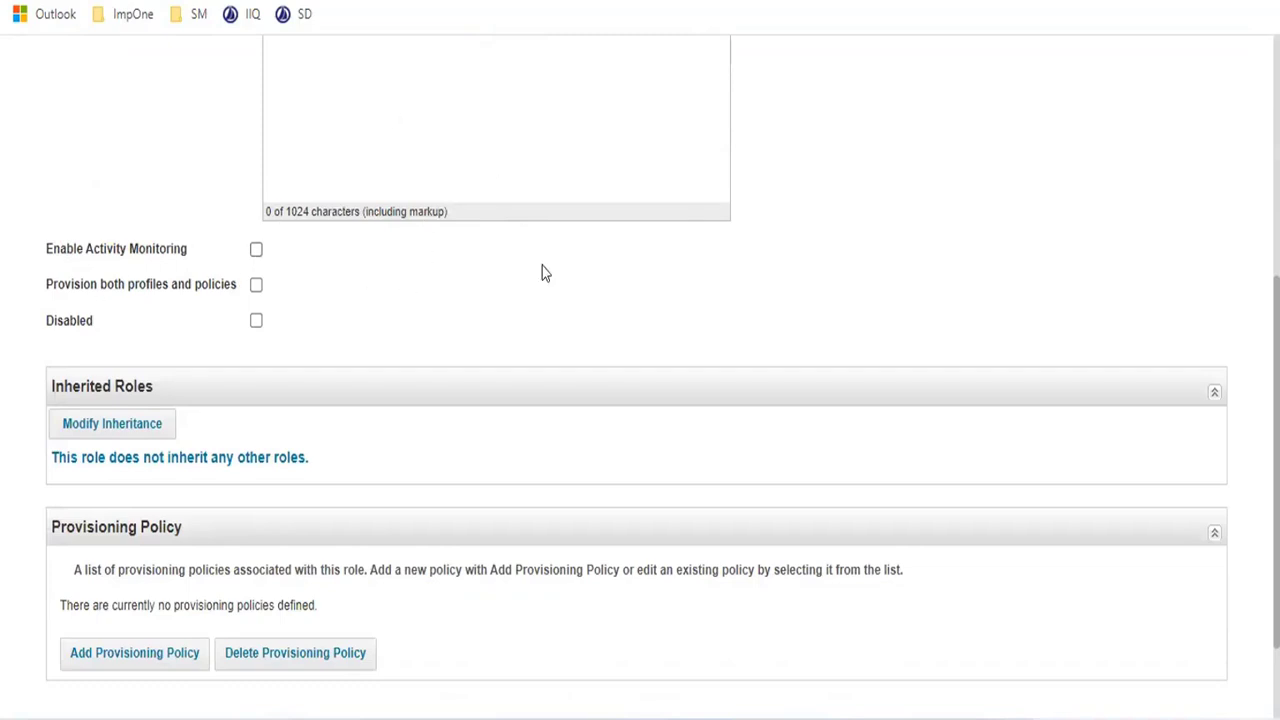
scroll(542, 270, up, 2)
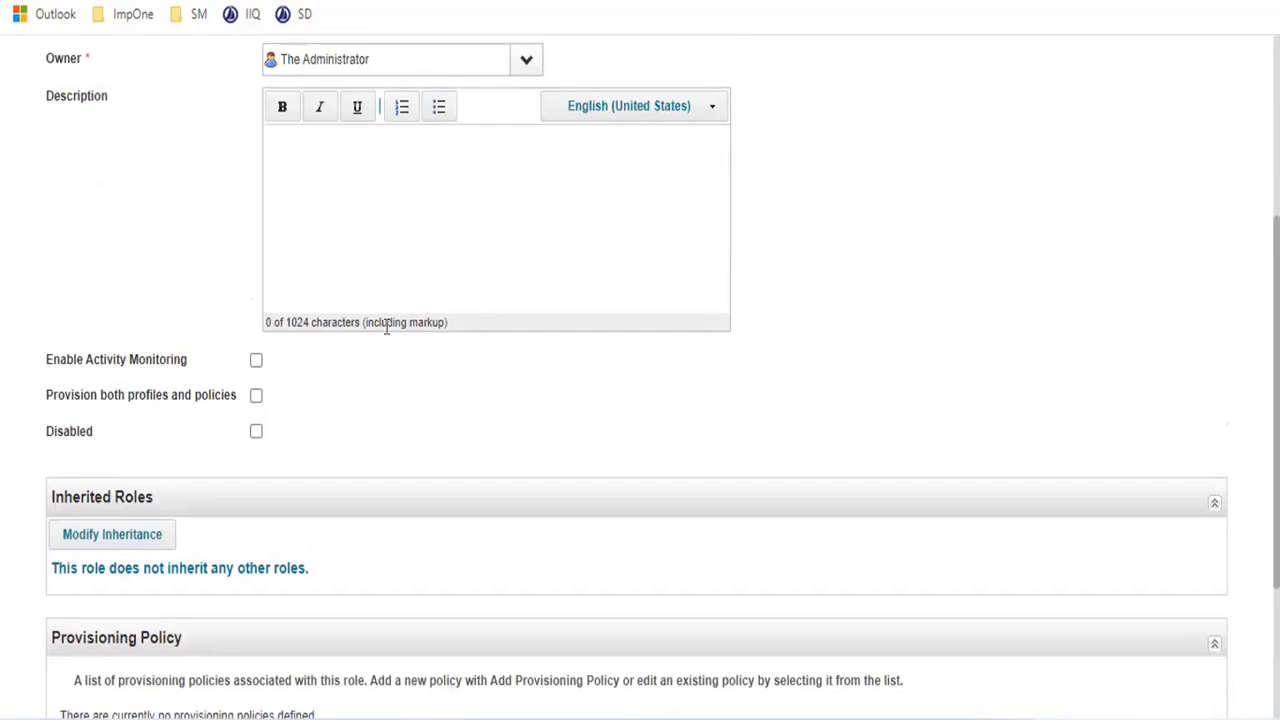
scroll(280, 362, down, 1)
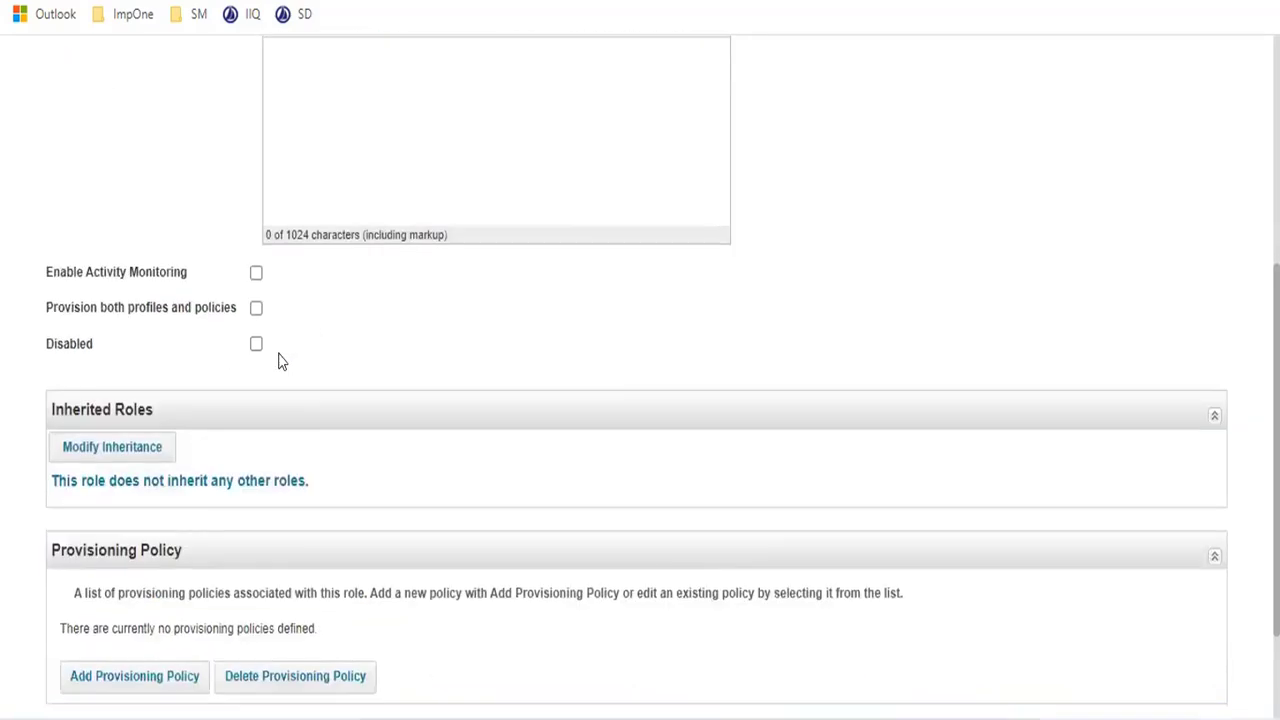
scroll(280, 362, down, 1)
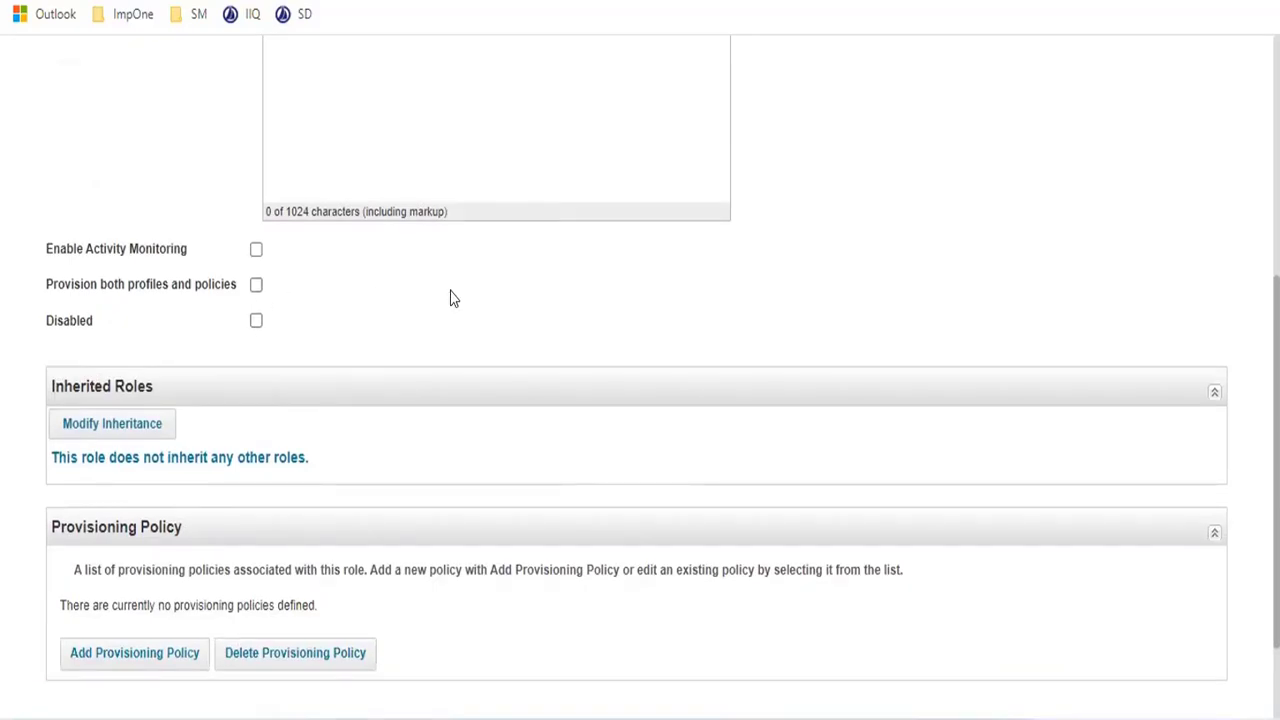
drag(42, 323, 185, 325)
click(190, 328)
scroll(422, 250, down, 2)
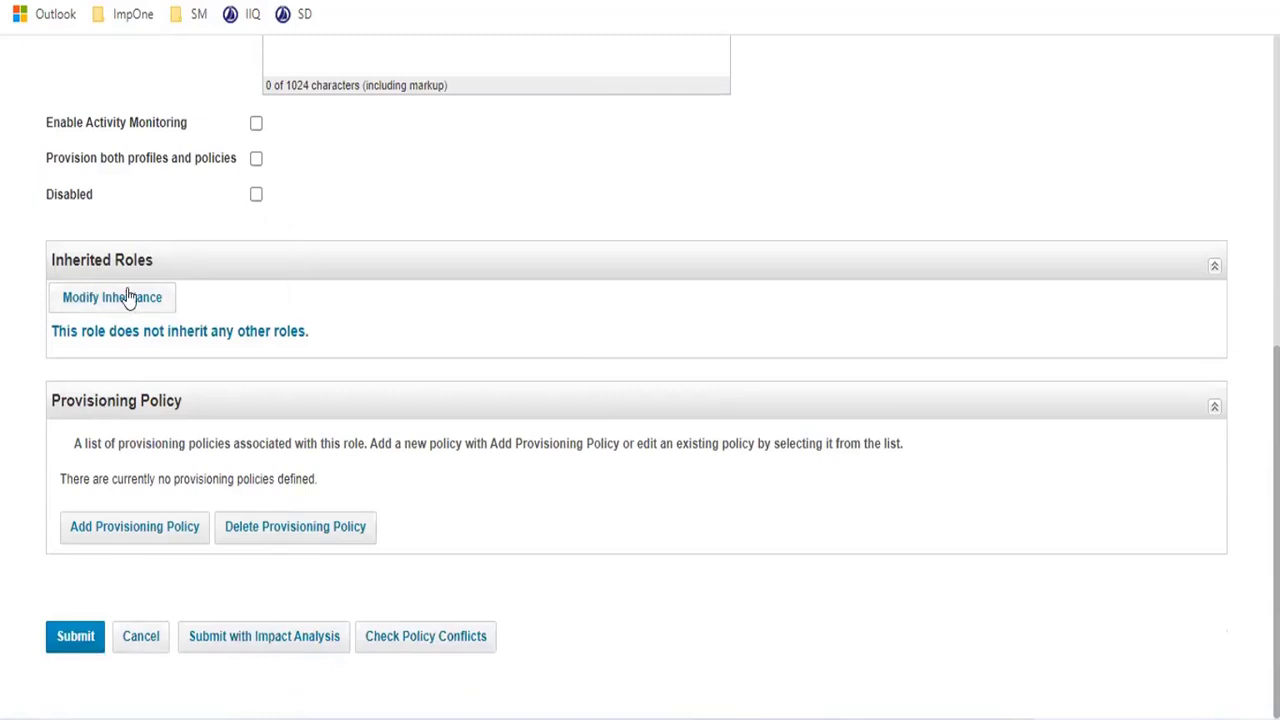
click(66, 640)
- Review CF Org Role's saved attributes, then start a new plain Role from New Role
scroll(434, 349, up, 5)
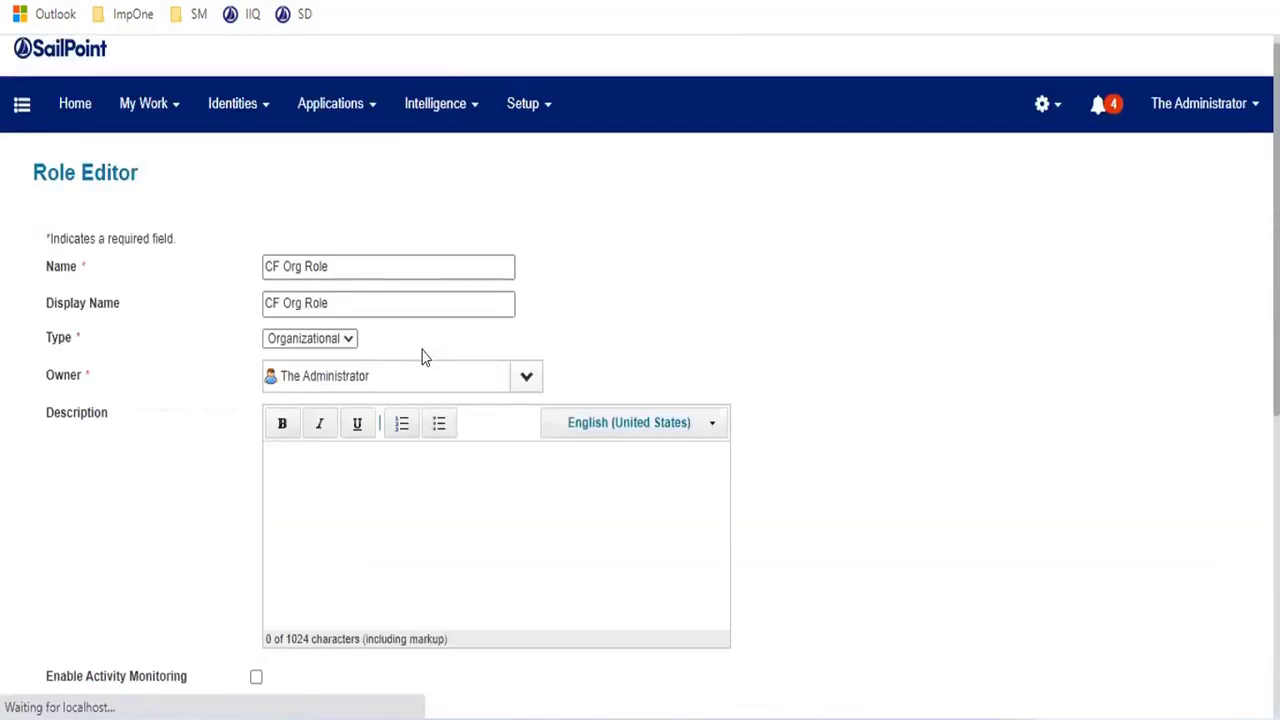
scroll(423, 357, down, 5)
scroll(500, 350, up, 4)
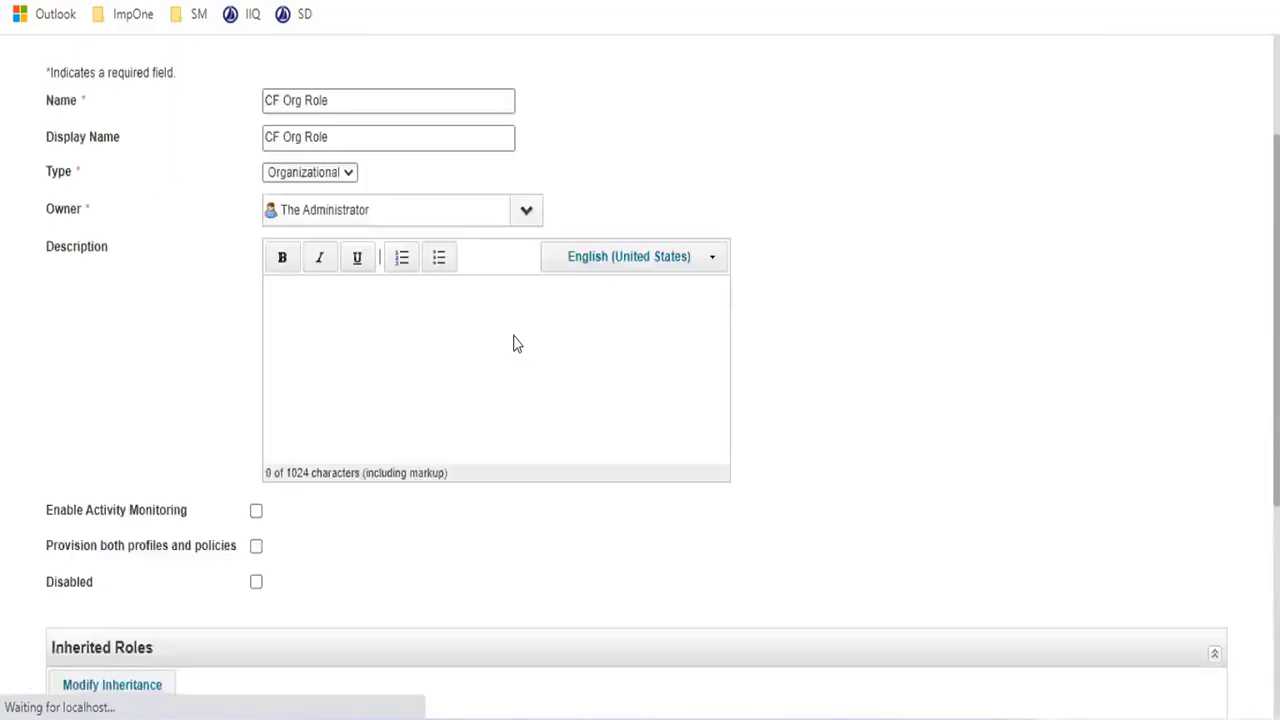
scroll(517, 344, up, 2)
drag(345, 286, 90, 304)
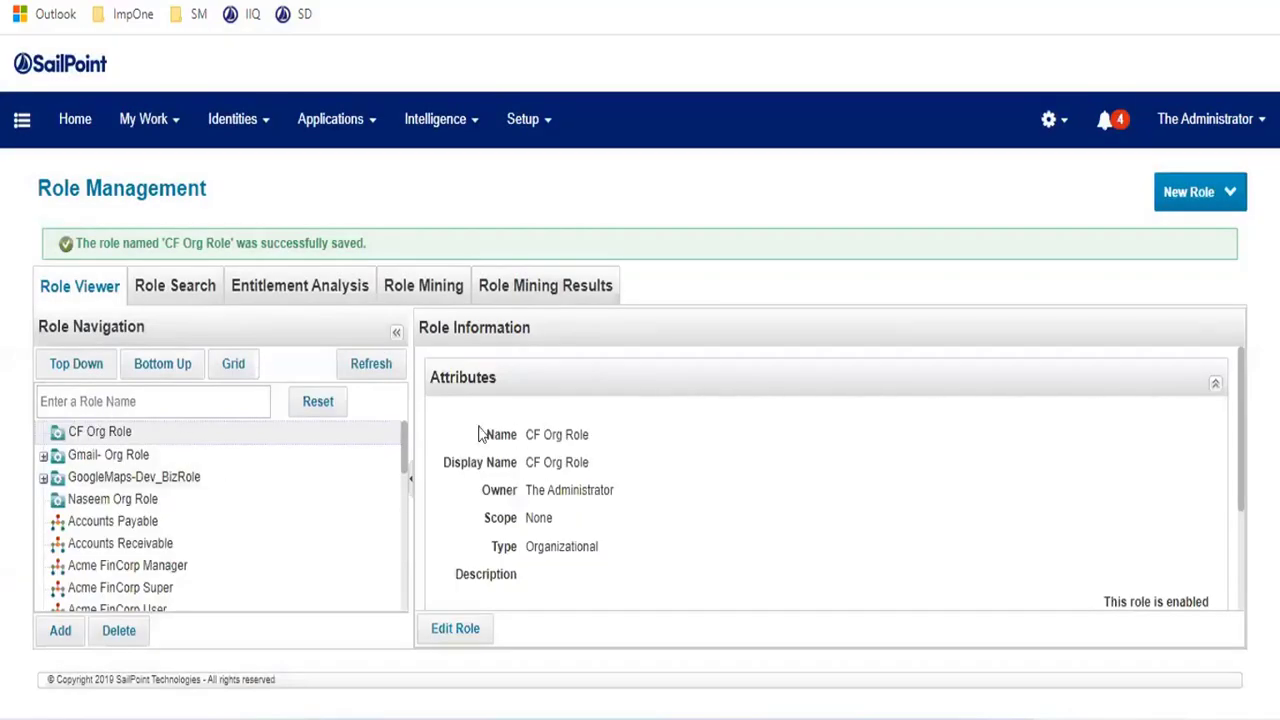
drag(480, 432, 790, 448)
click(1170, 205)
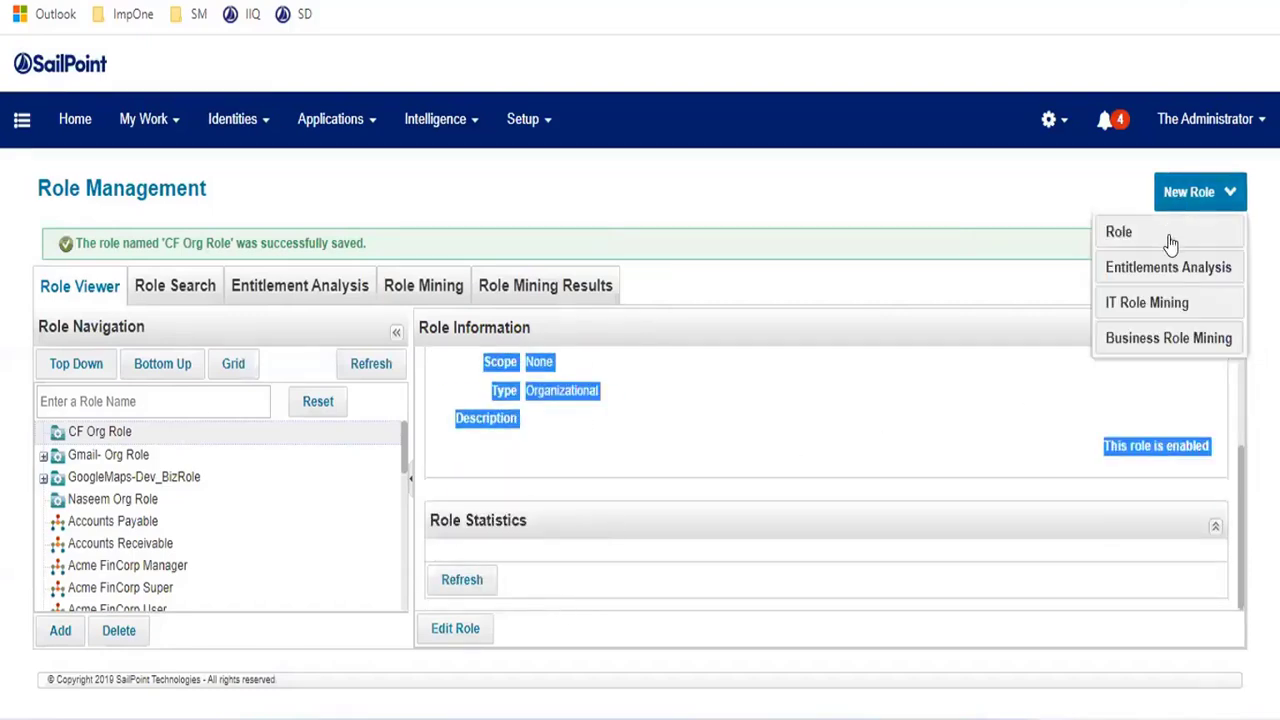
click(1168, 243)
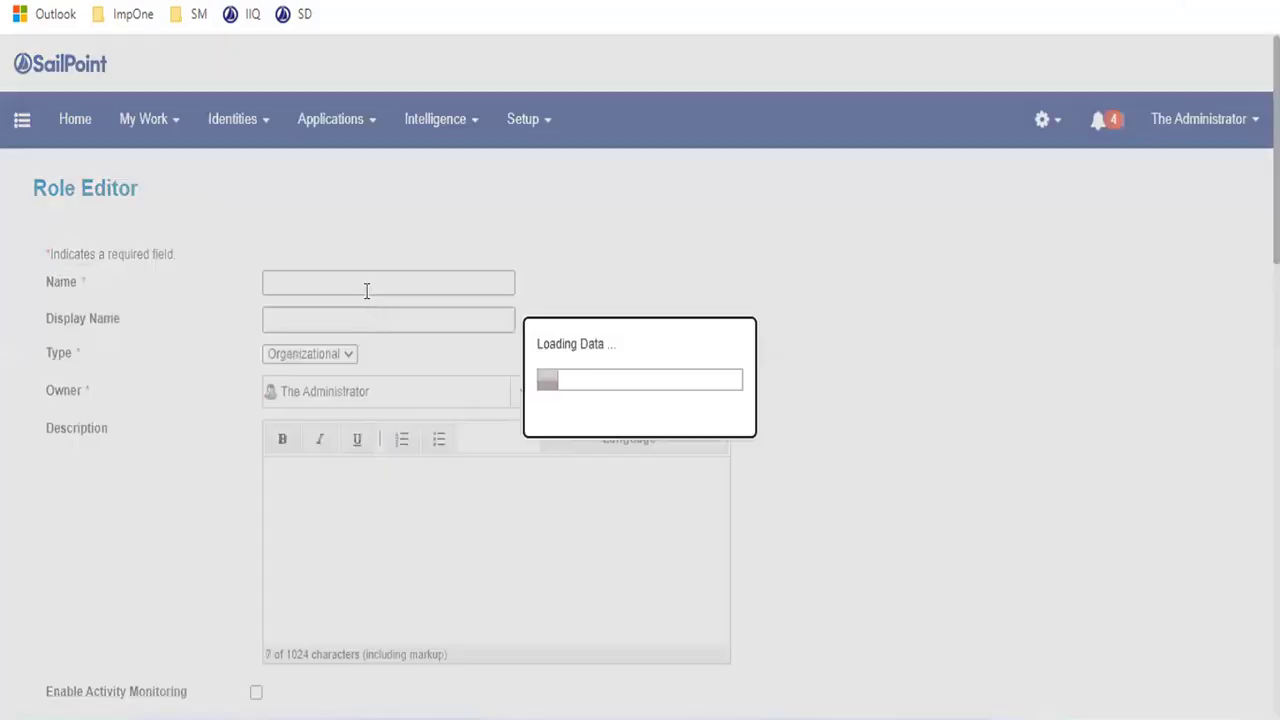
- Name the new role 'CF Business Role' and give it the same display name
click(364, 284)
key(Up)
key(Return)
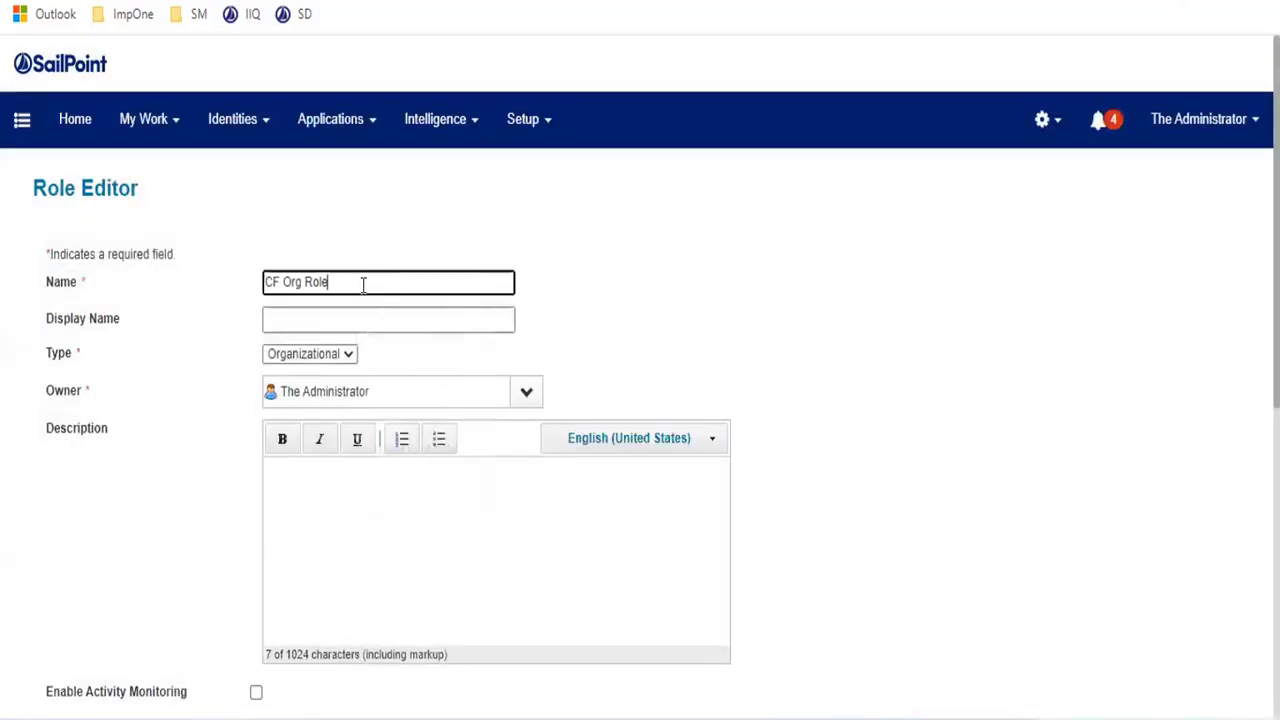
double_click(290, 282)
text(Business)
drag(414, 277, 206, 309)
key(ctrl+c)
click(281, 310)
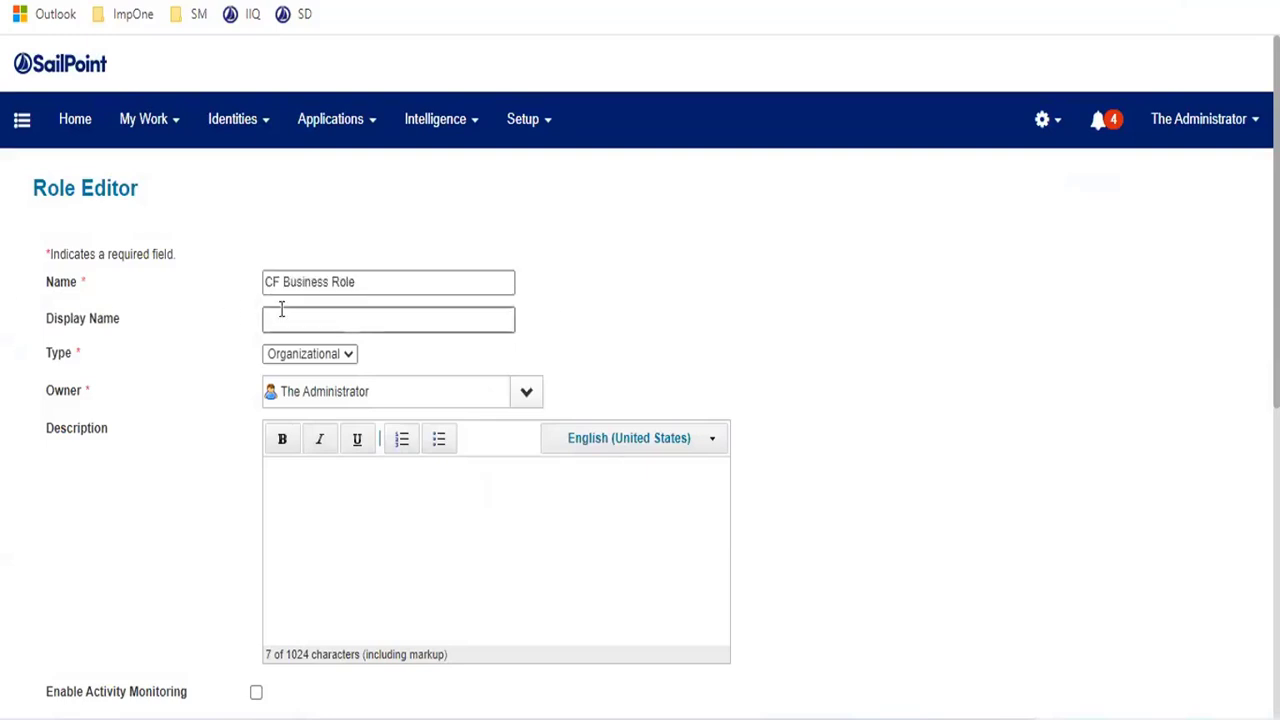
key(ctrl+v)
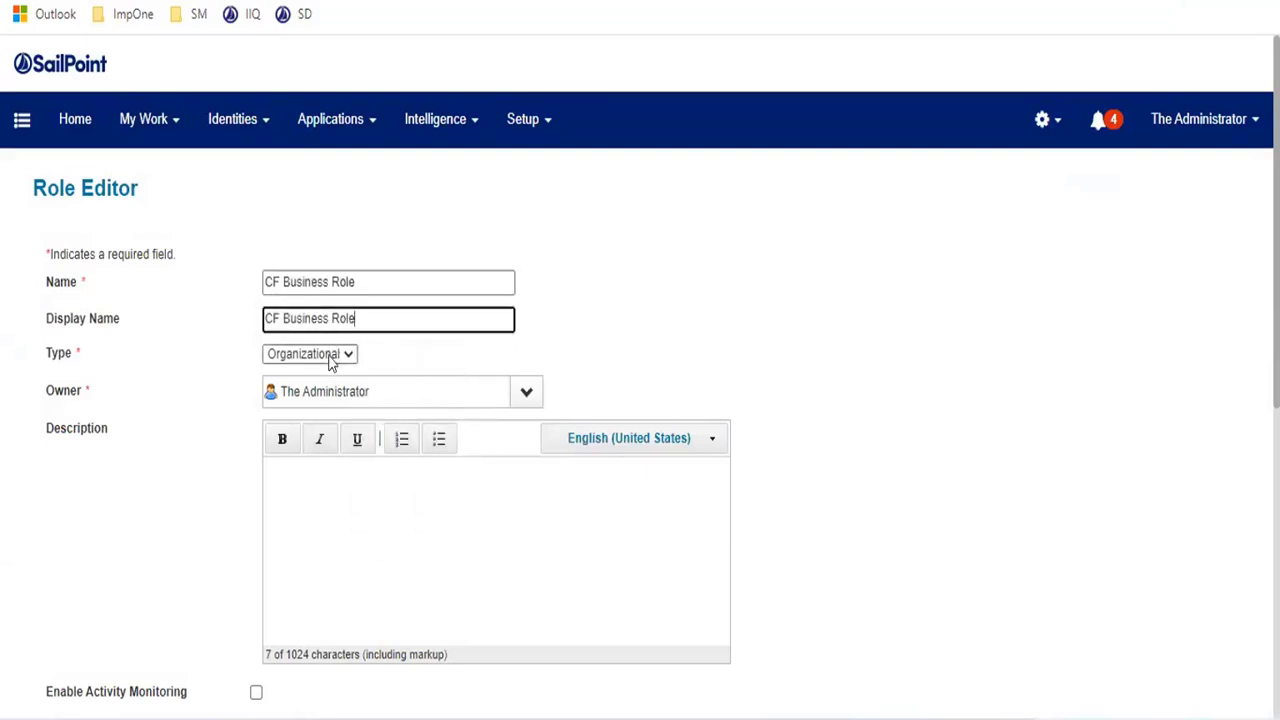
- Set the role type to Business and choose another user instead of The Administrator as owner
click(331, 356)
click(302, 386)
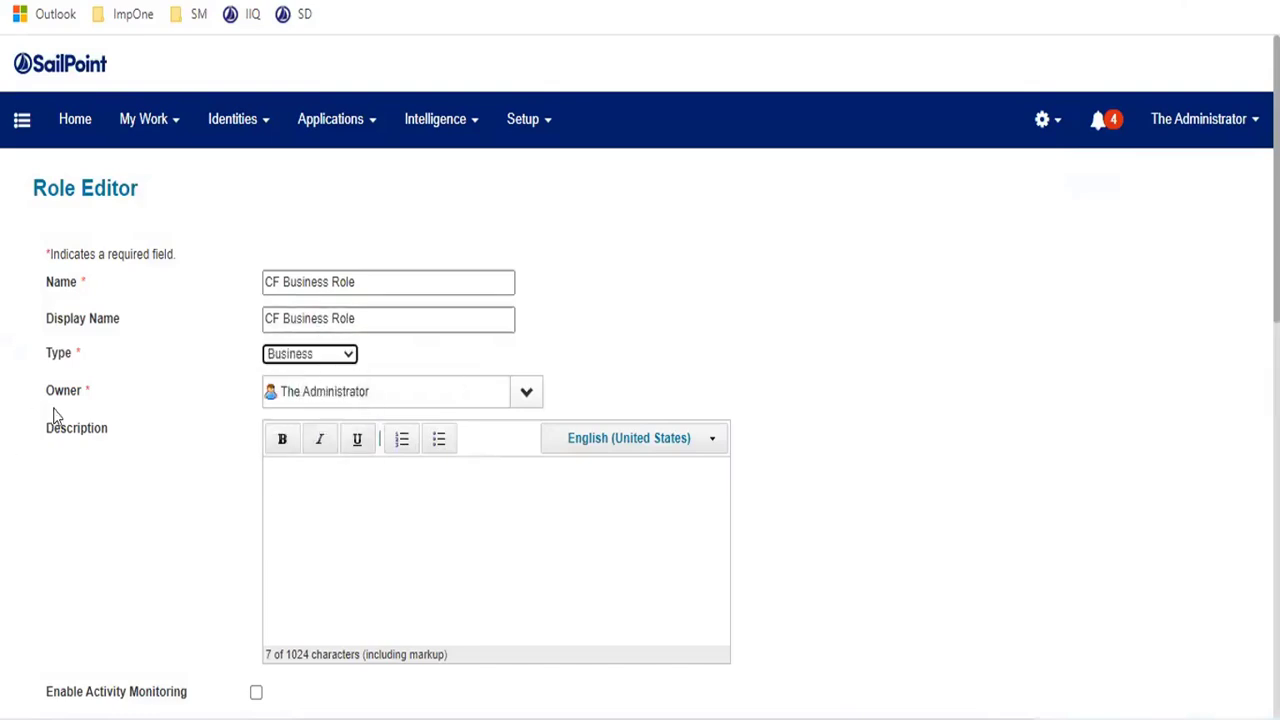
scroll(124, 412, down, 1)
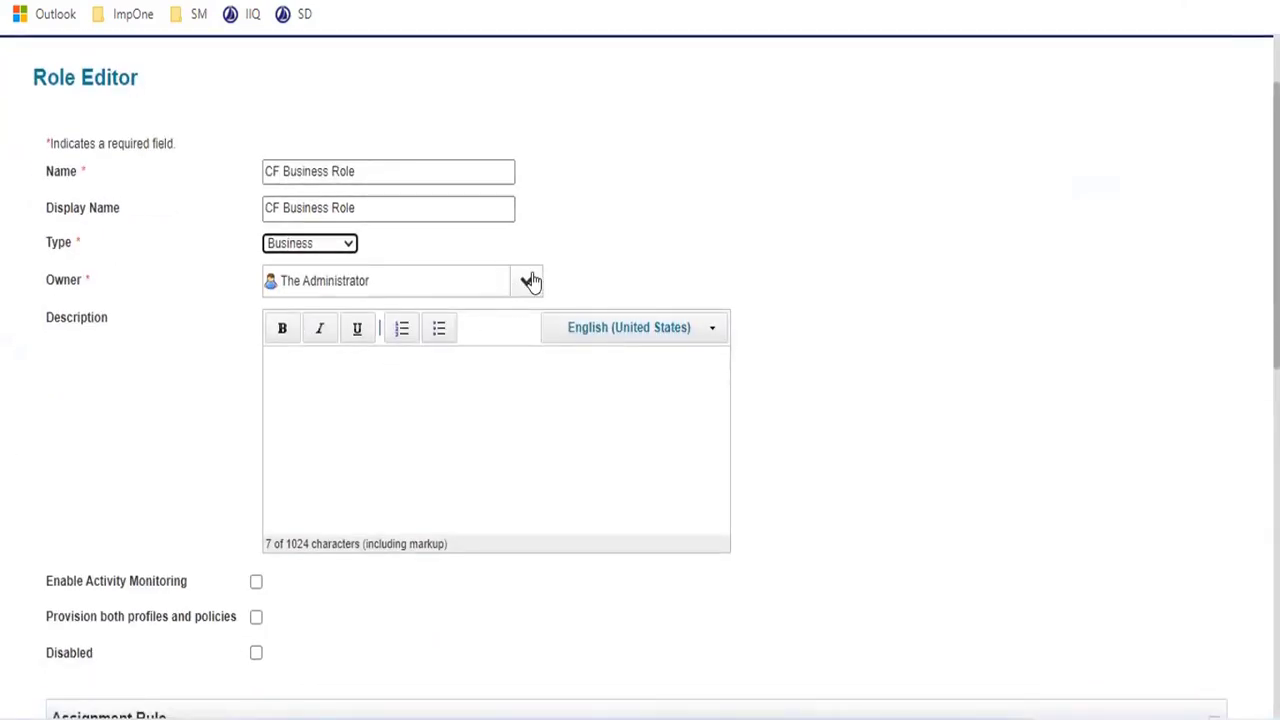
click(530, 281)
click(336, 366)
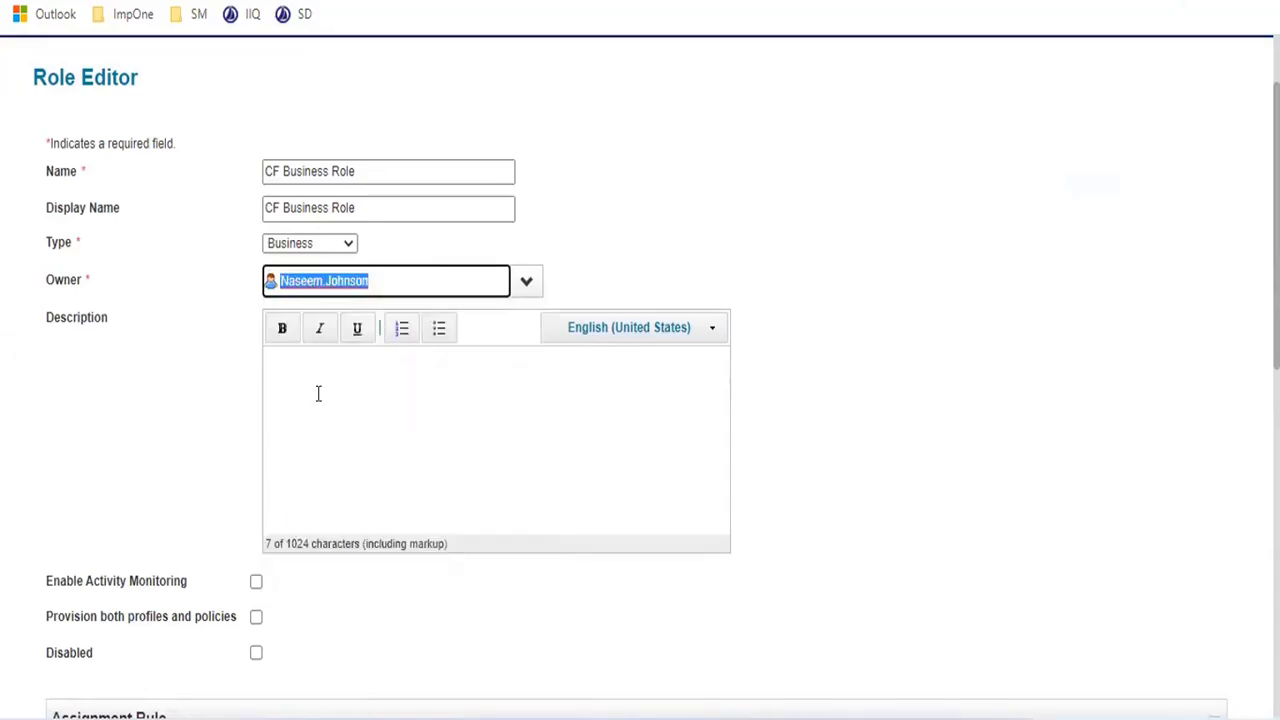
scroll(254, 367, down, 1)
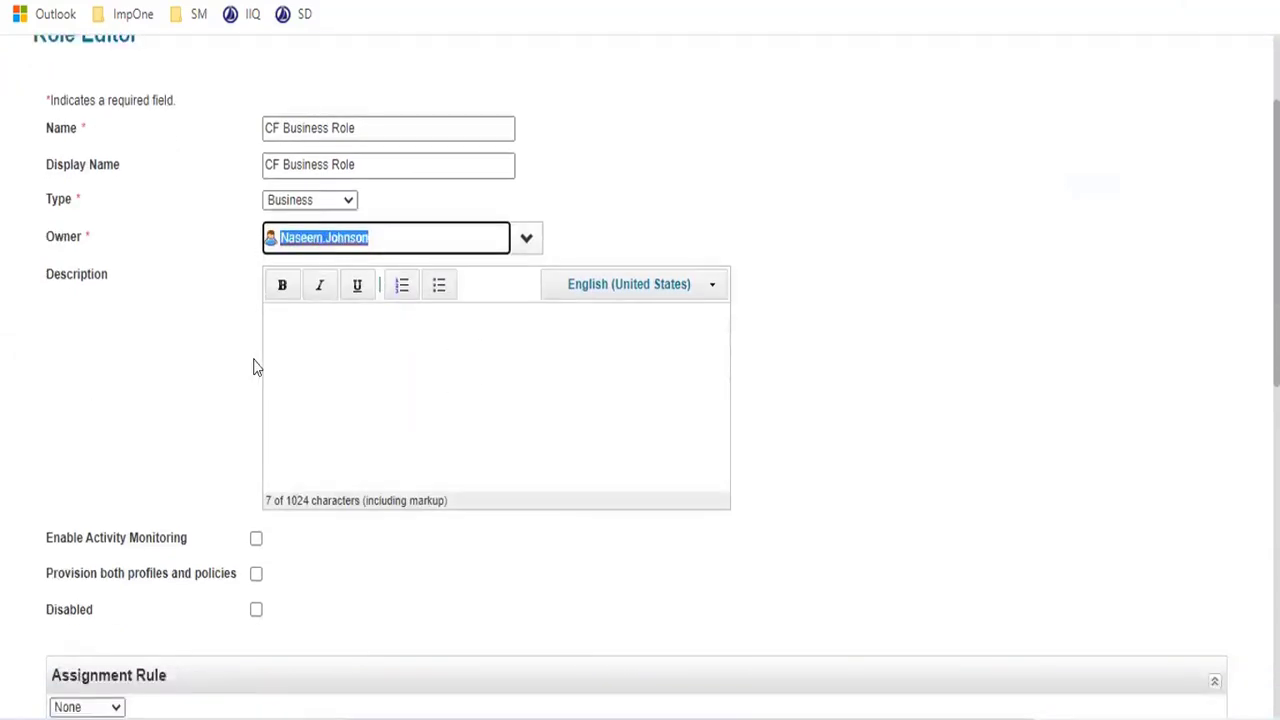
scroll(254, 367, down, 6)
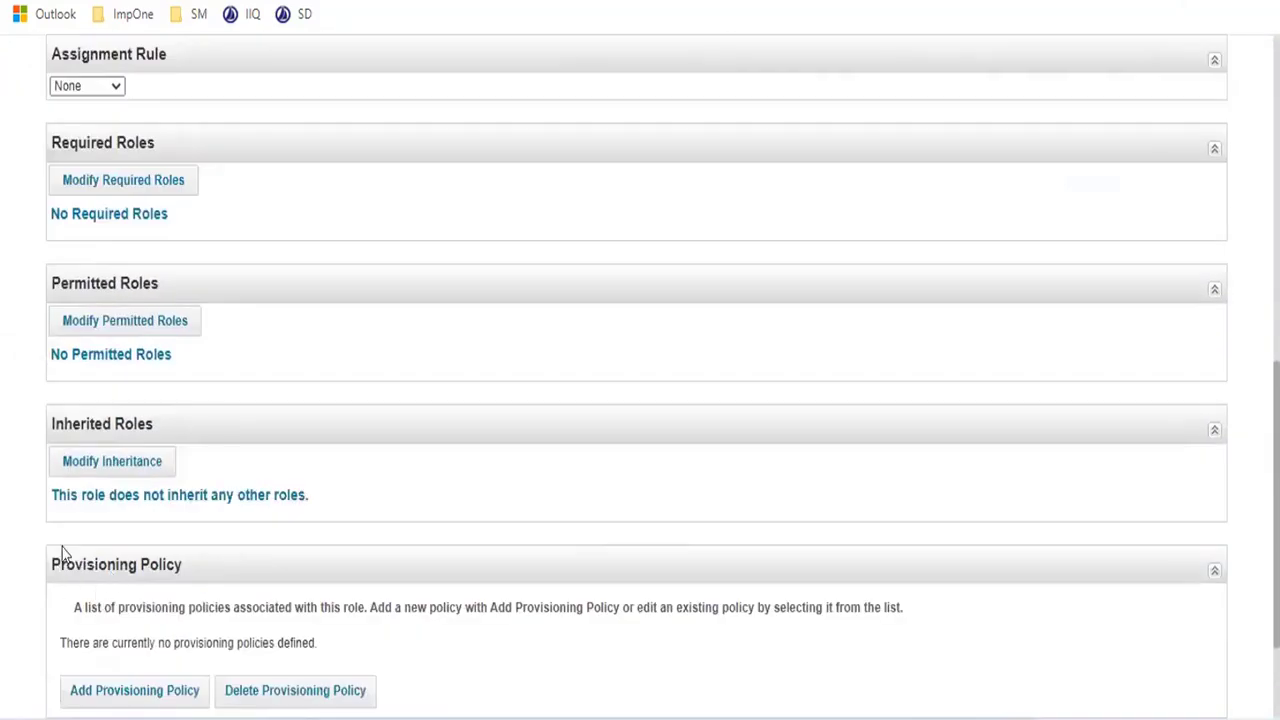
scroll(62, 553, down, 2)
scroll(100, 480, up, 8)
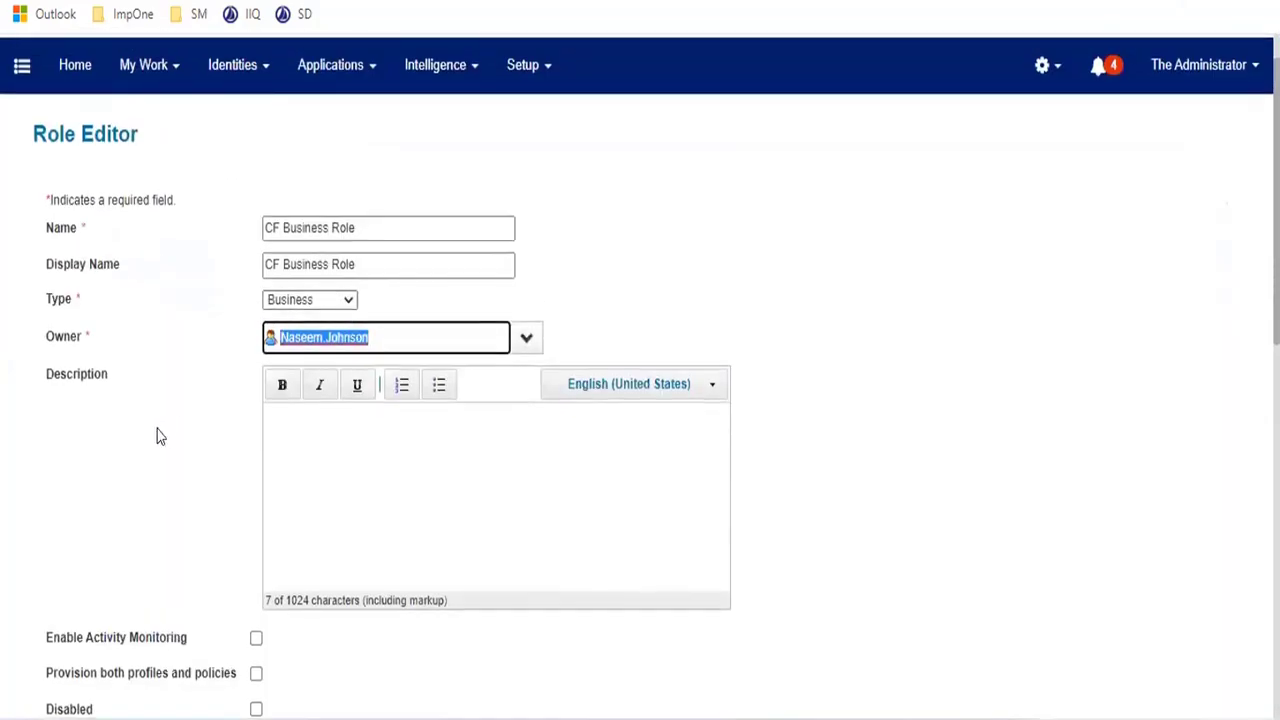
- Submit CF Business Role from the bottom of the Role Editor
scroll(157, 434, down, 5)
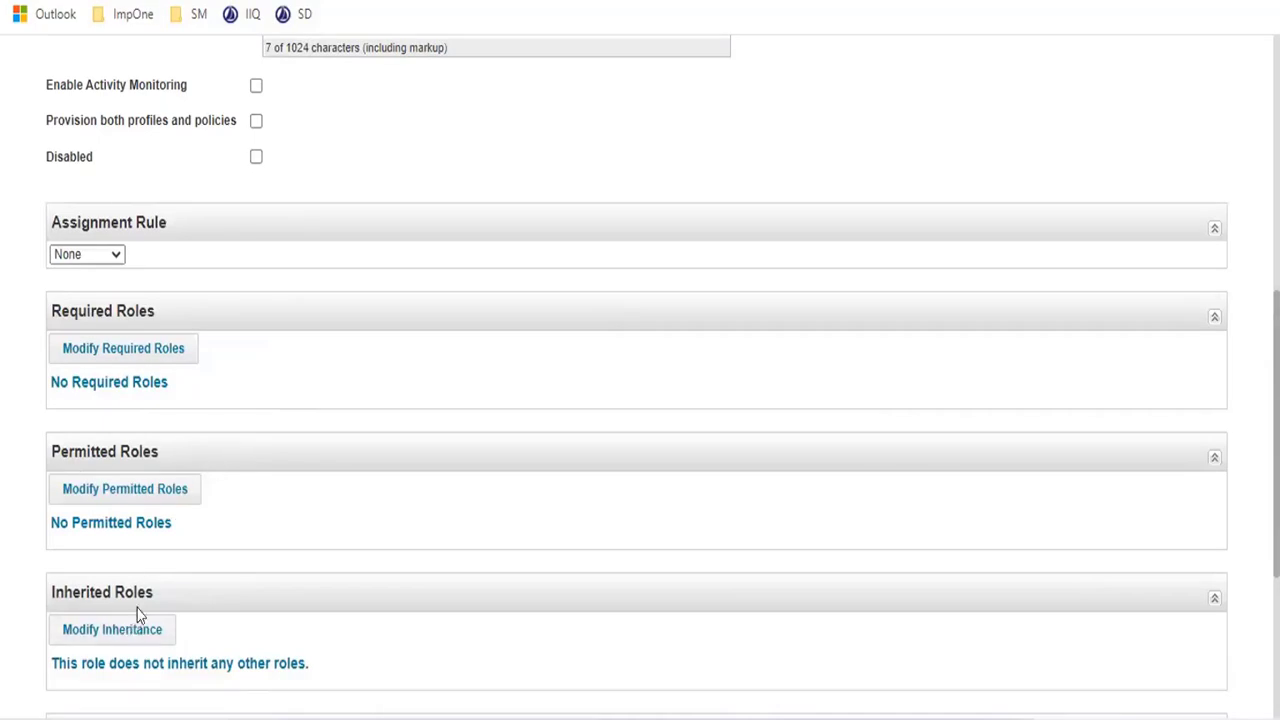
scroll(258, 461, down, 1)
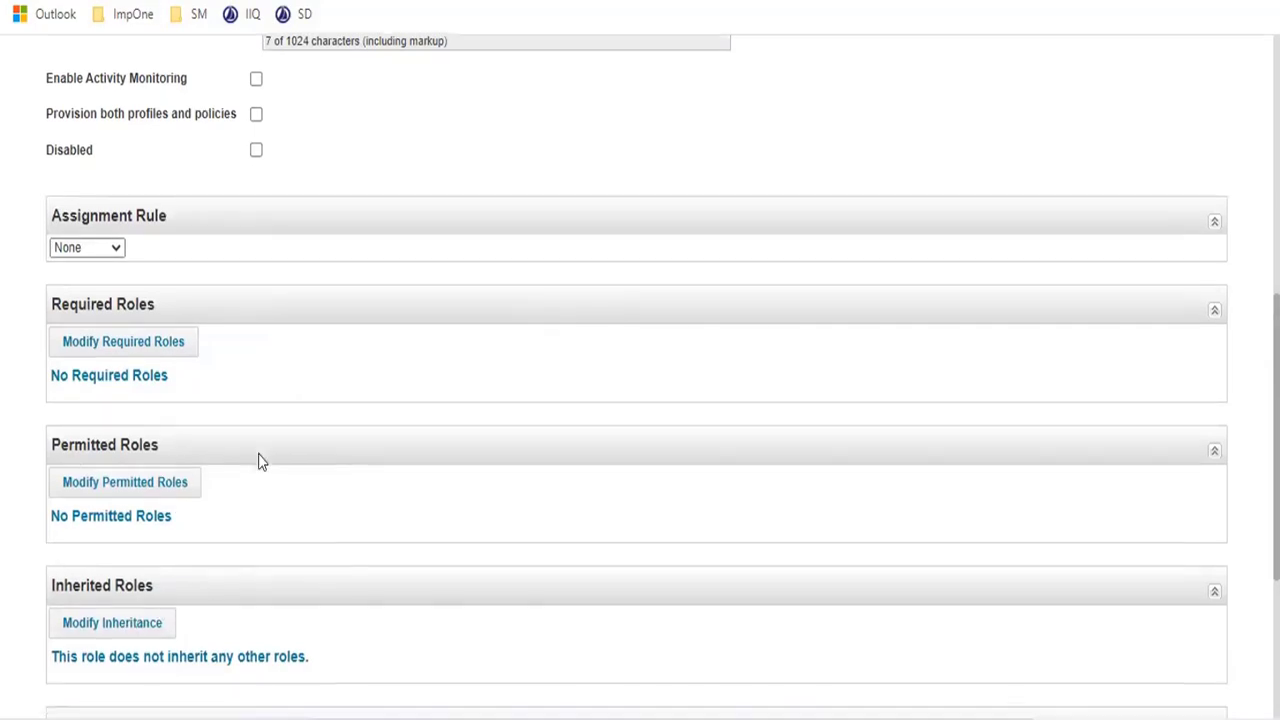
scroll(258, 461, down, 3)
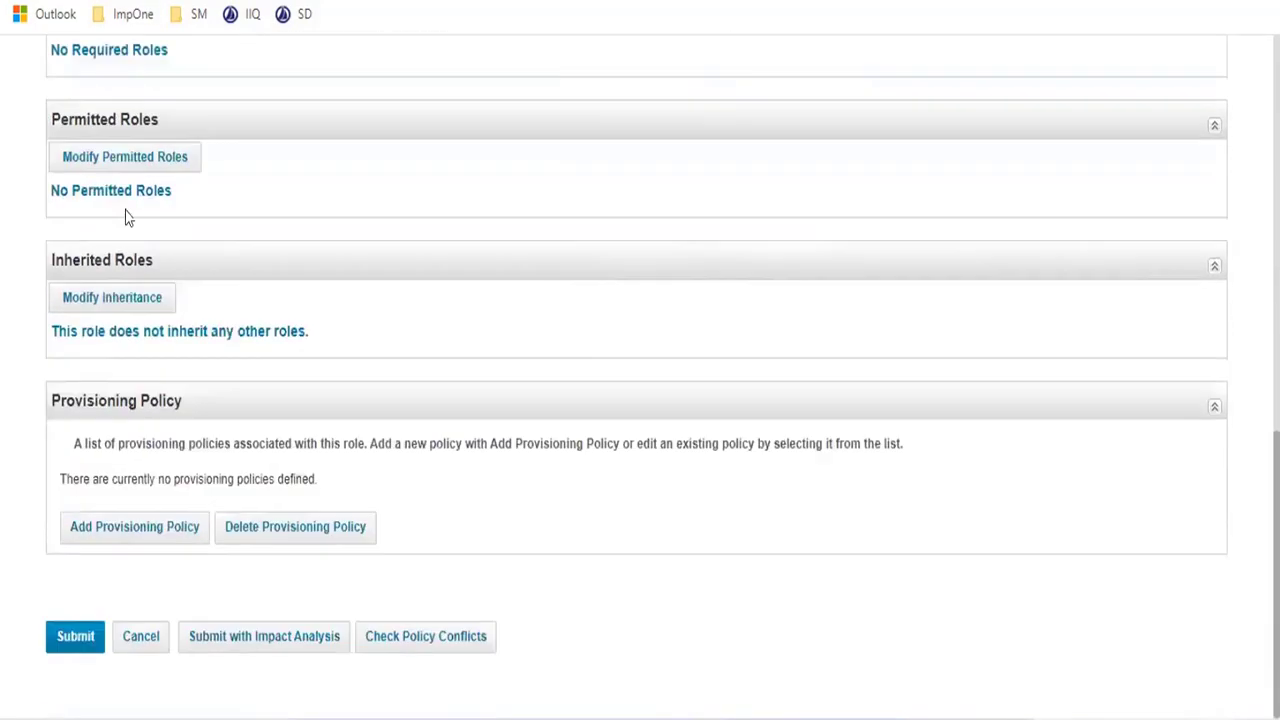
click(75, 636)
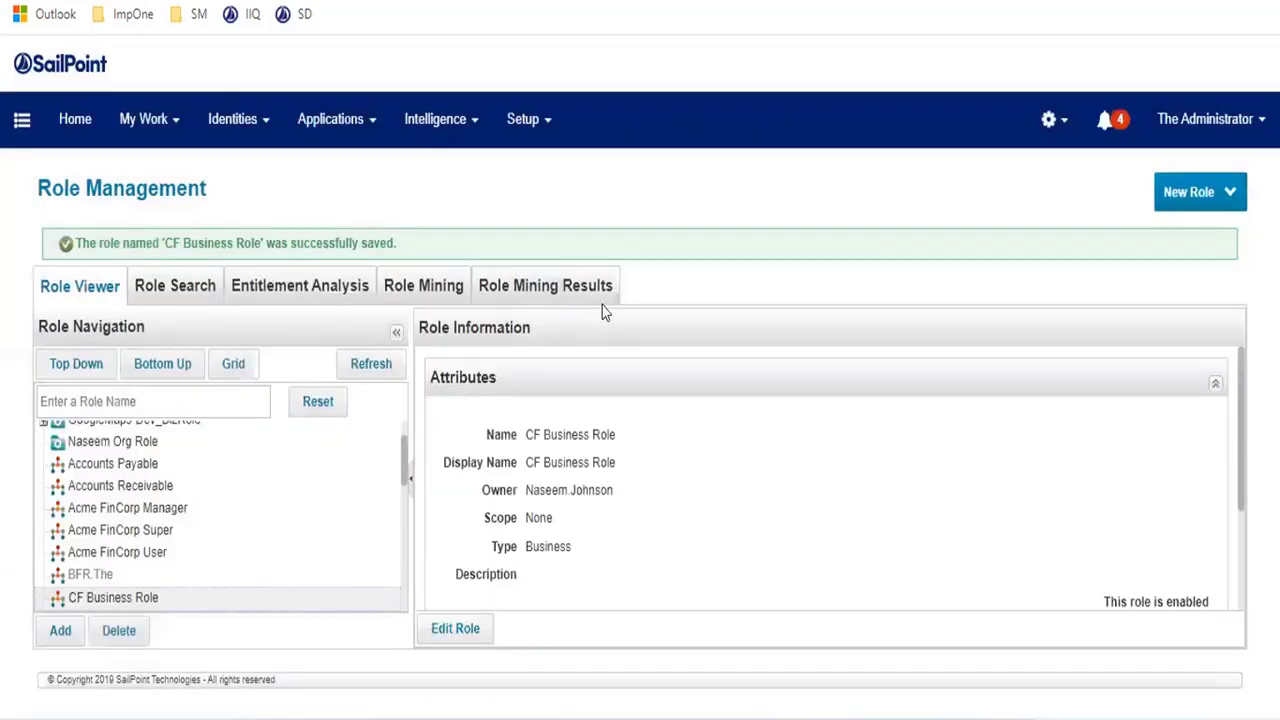
- Filter Role Management by 'cf', then start a new Role from the New Role menu
scroll(200, 470, up, 2)
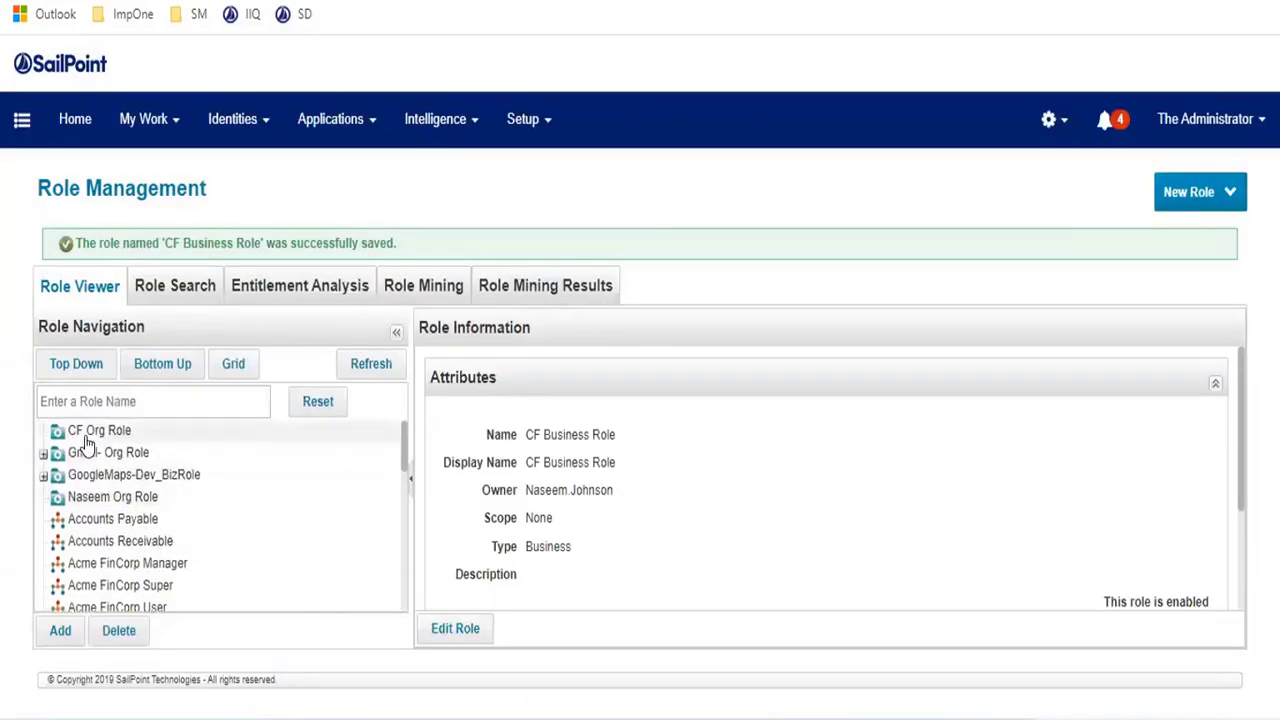
click(125, 401)
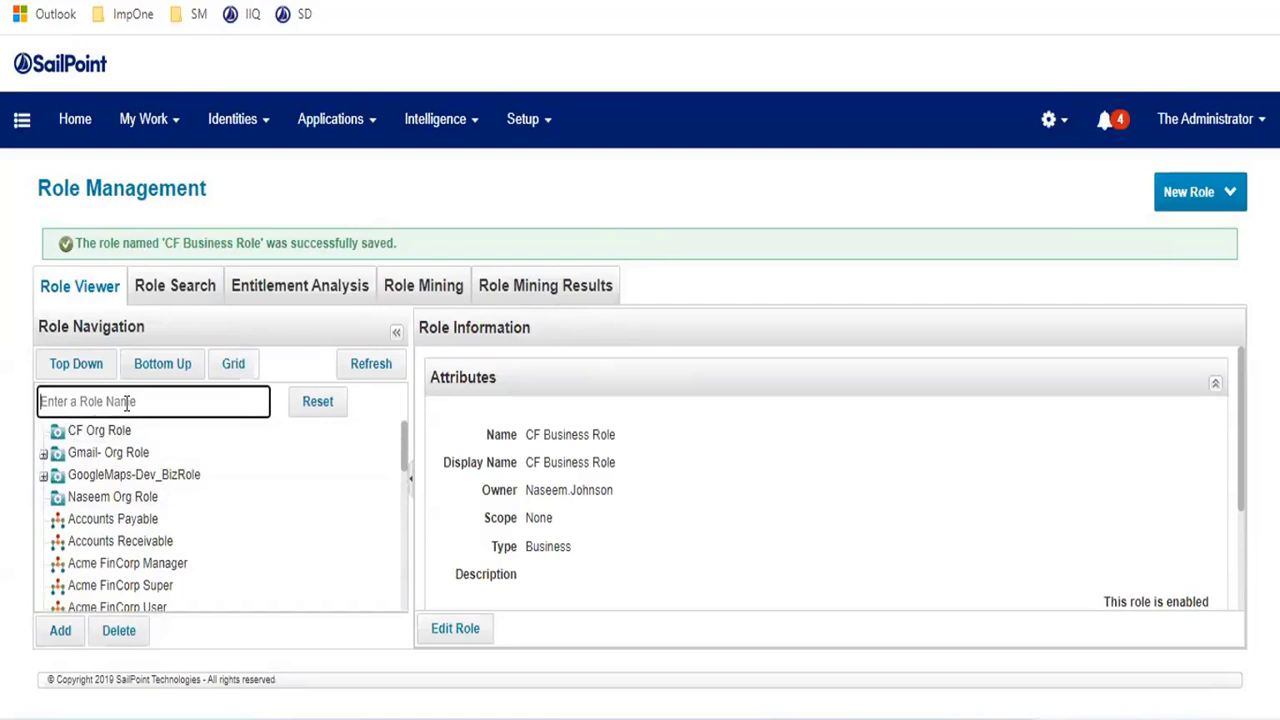
text(cf)
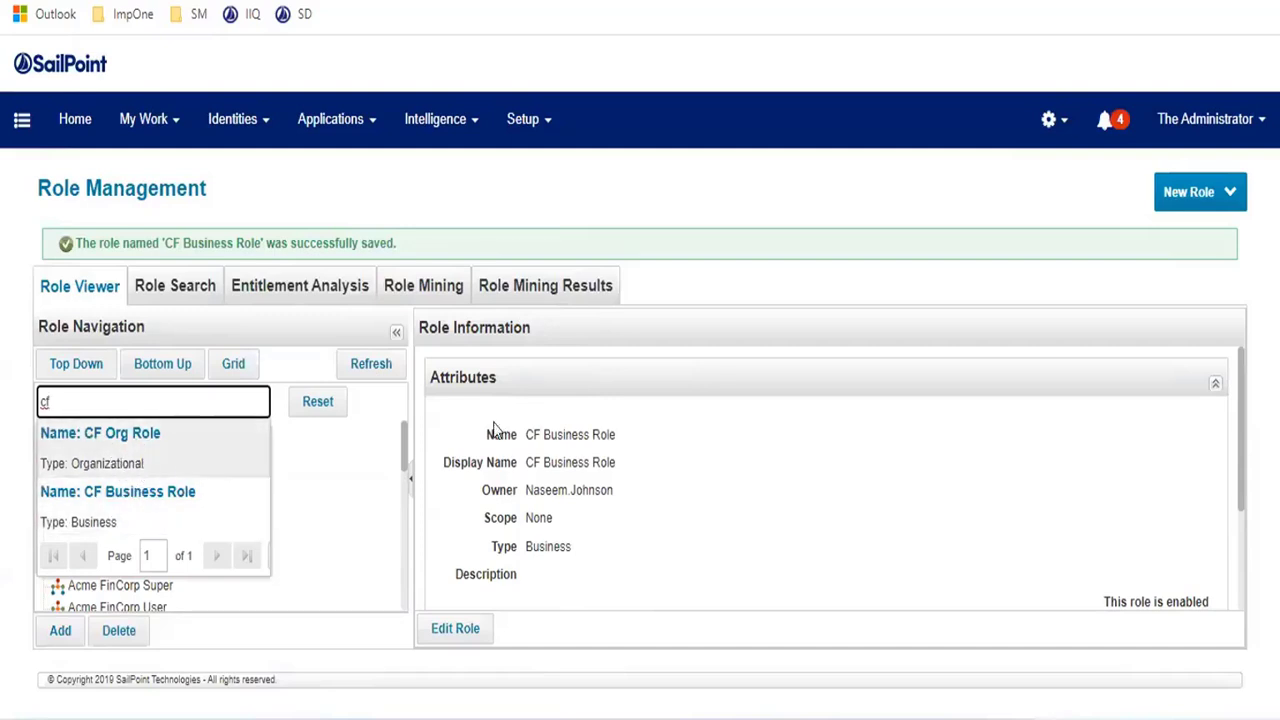
click(1186, 200)
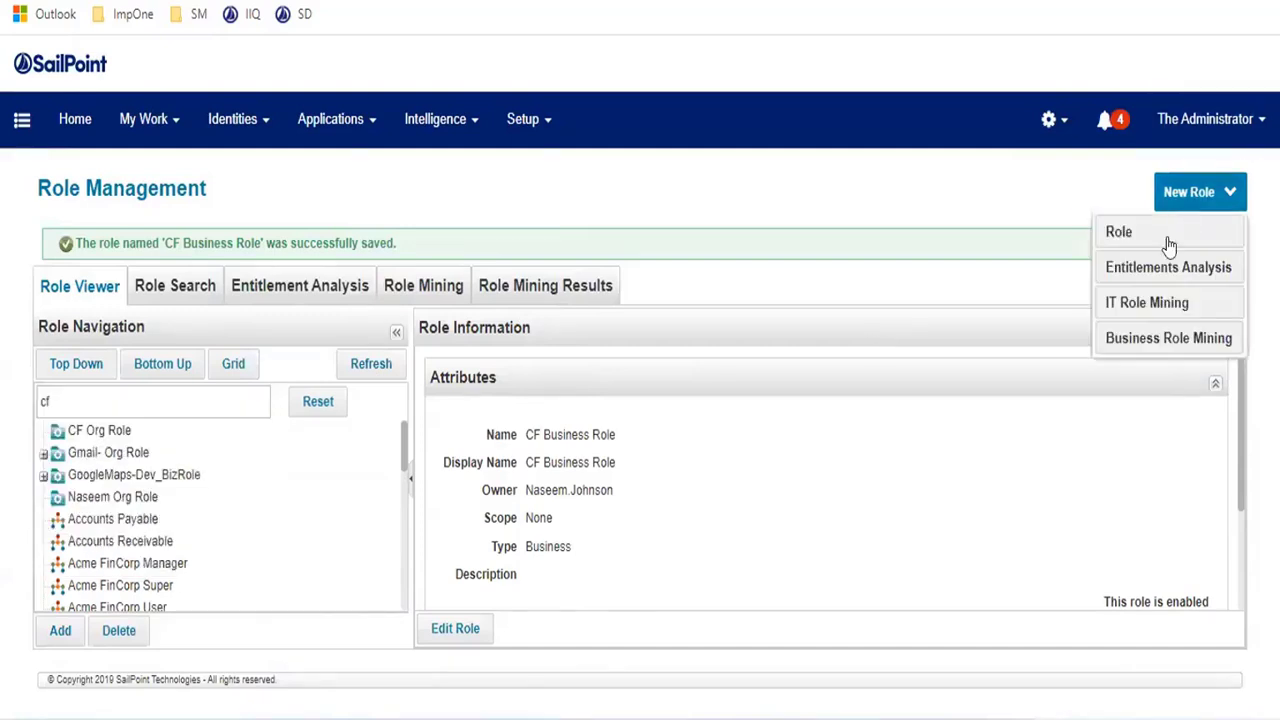
click(1170, 230)
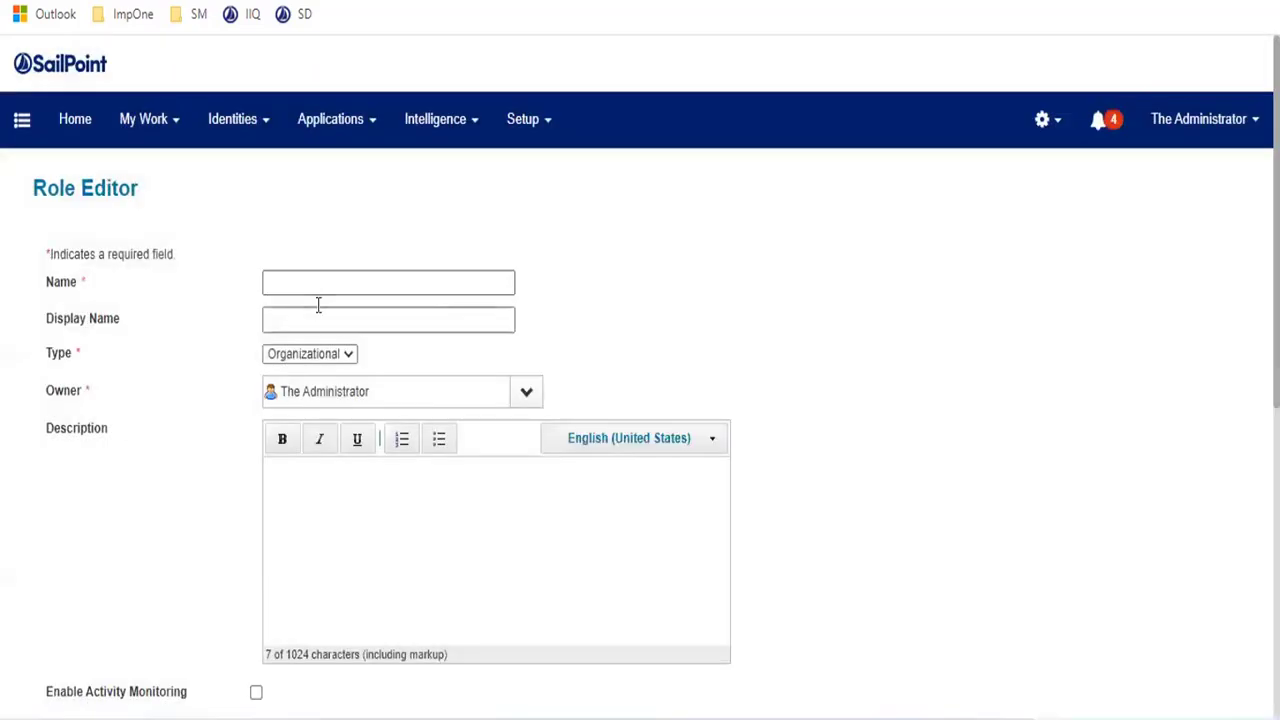
- Name the new role 'CF IT Role' and give it the same display name
click(328, 291)
click(410, 531)
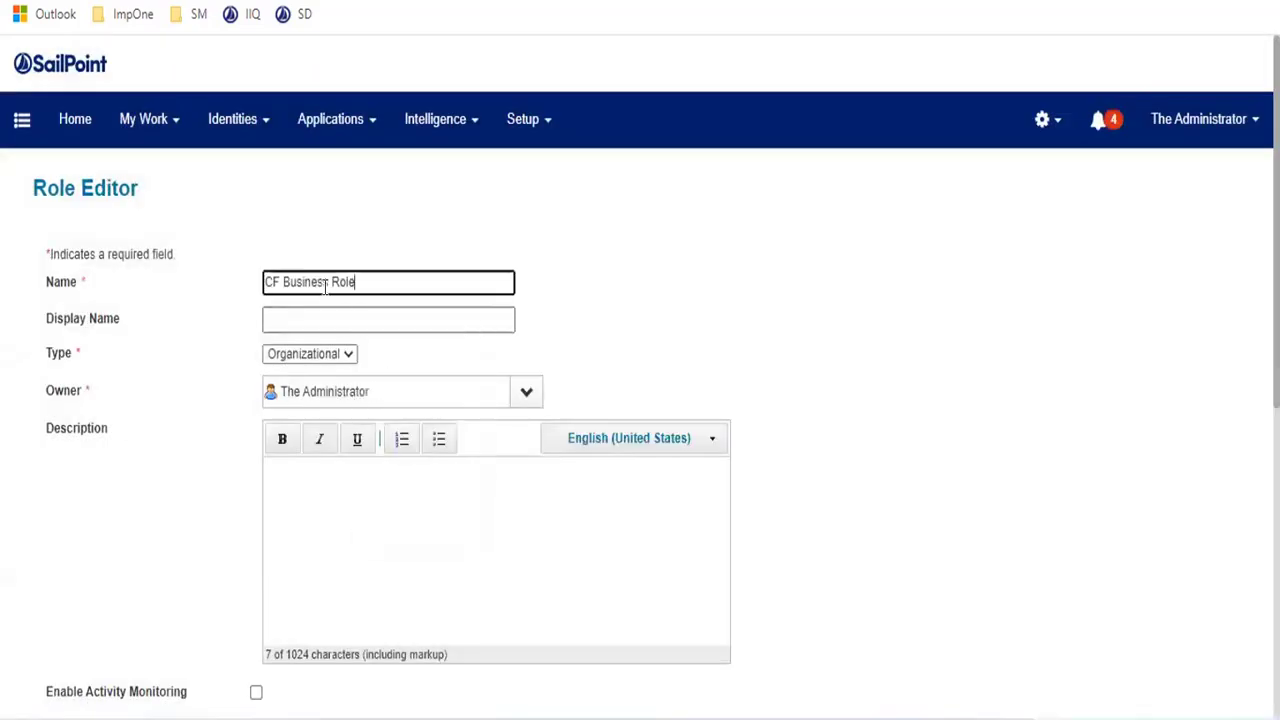
double_click(305, 283)
key(BackSpace)
text(IT)
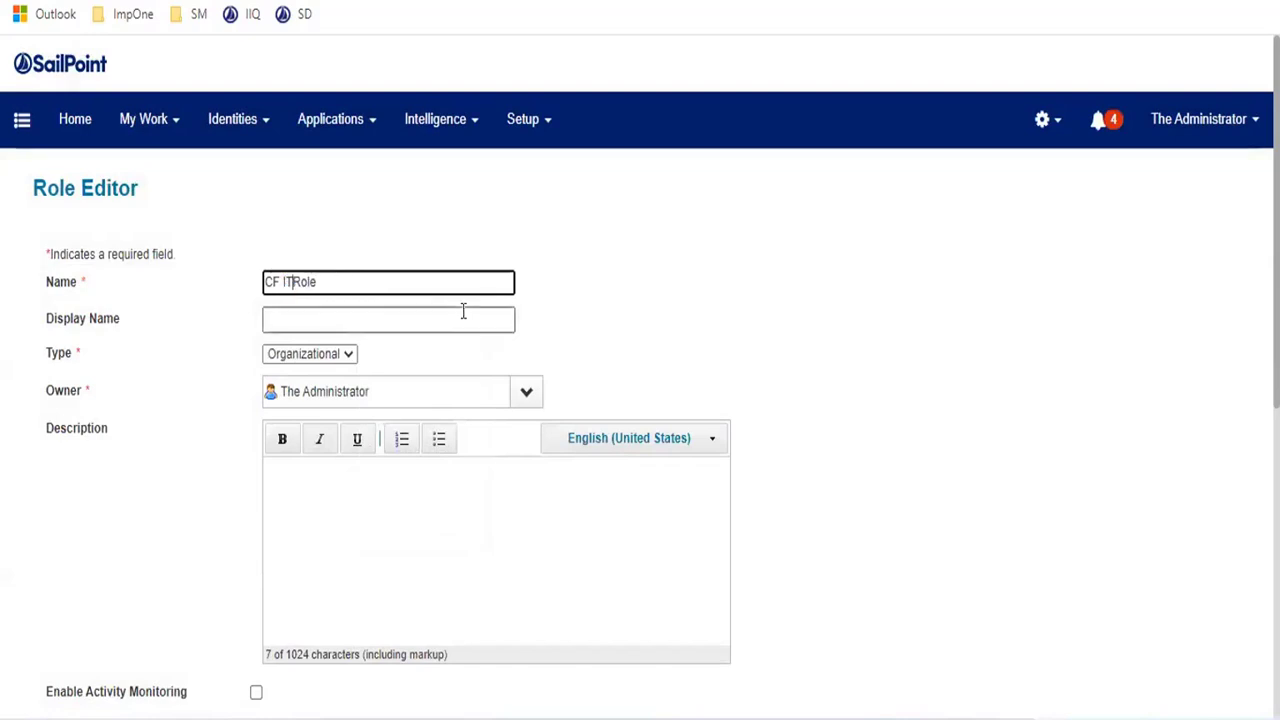
drag(406, 276, 291, 312)
click(291, 312)
text(CF IT Role)
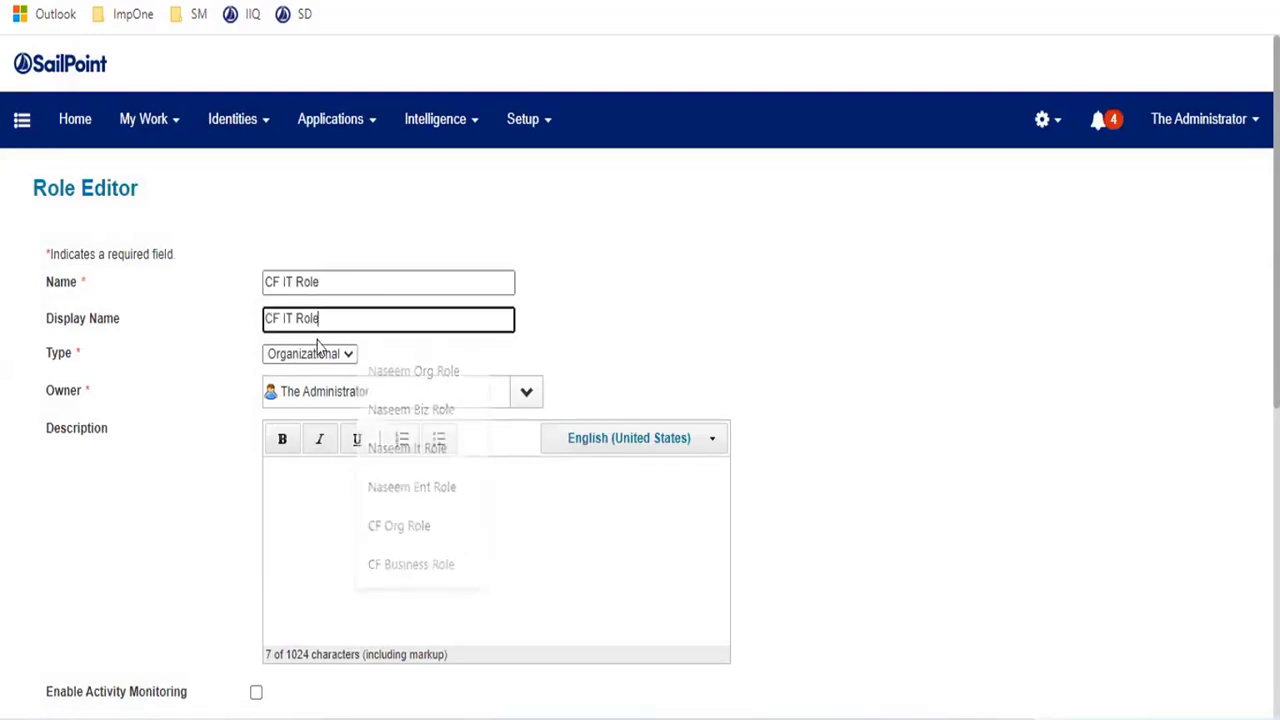
- Set the role type to IT and submit CF IT Role
click(300, 354)
click(285, 406)
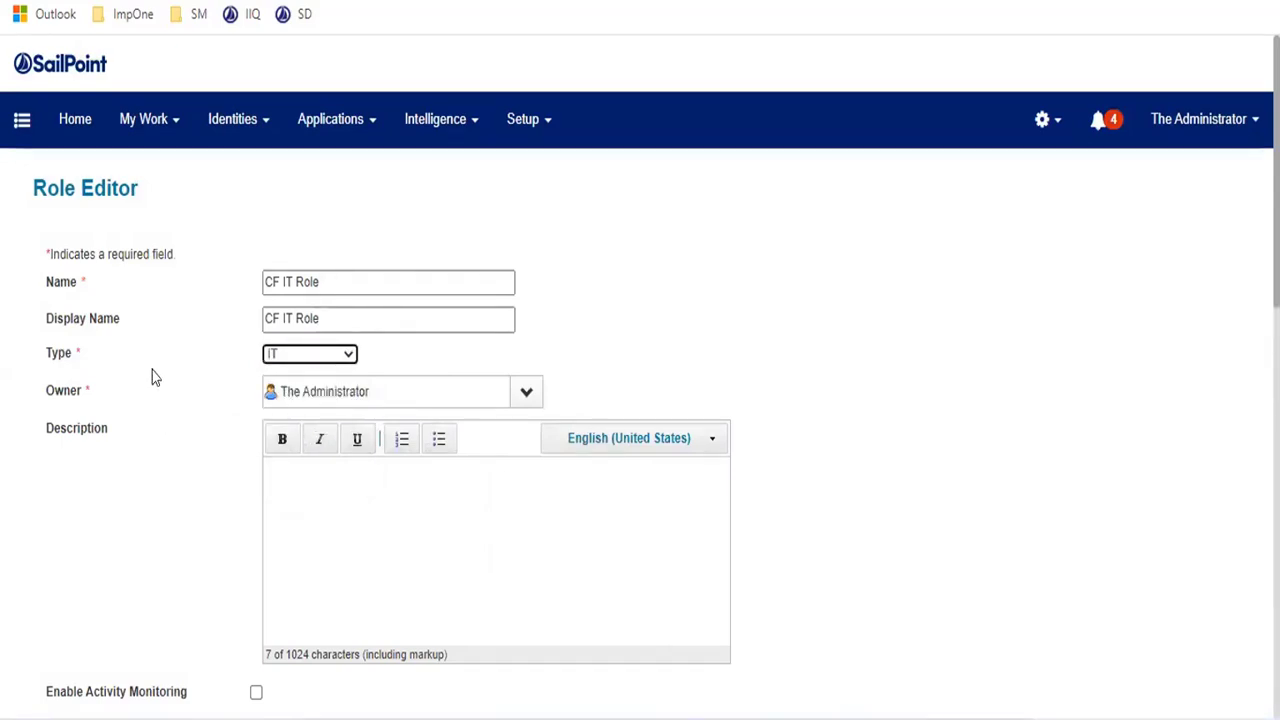
scroll(166, 377, down, 5)
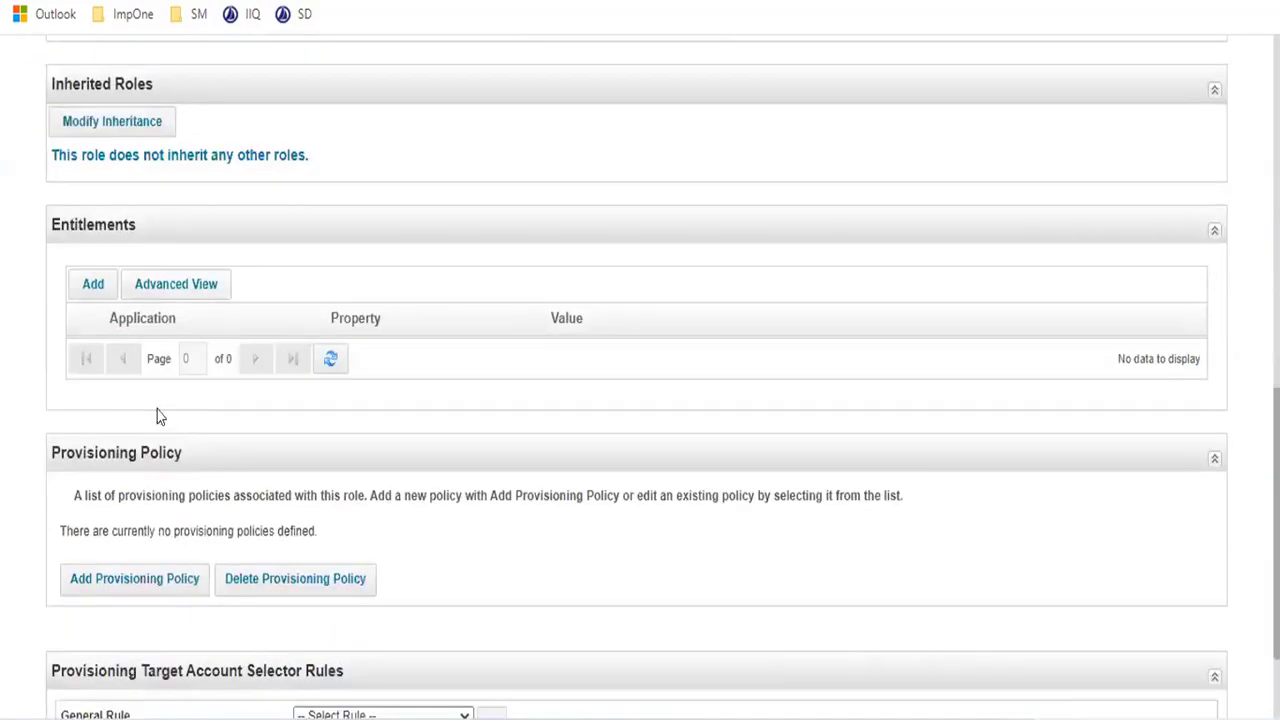
scroll(157, 416, up, 3)
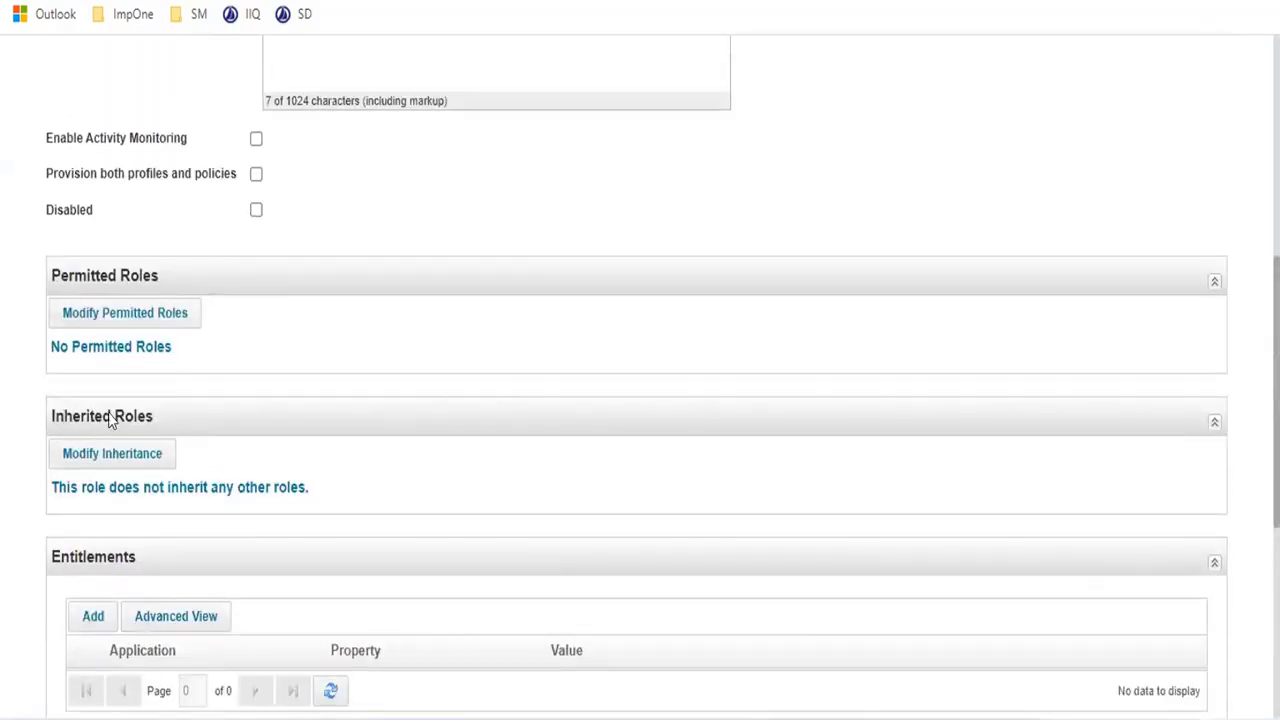
scroll(217, 416, down, 2)
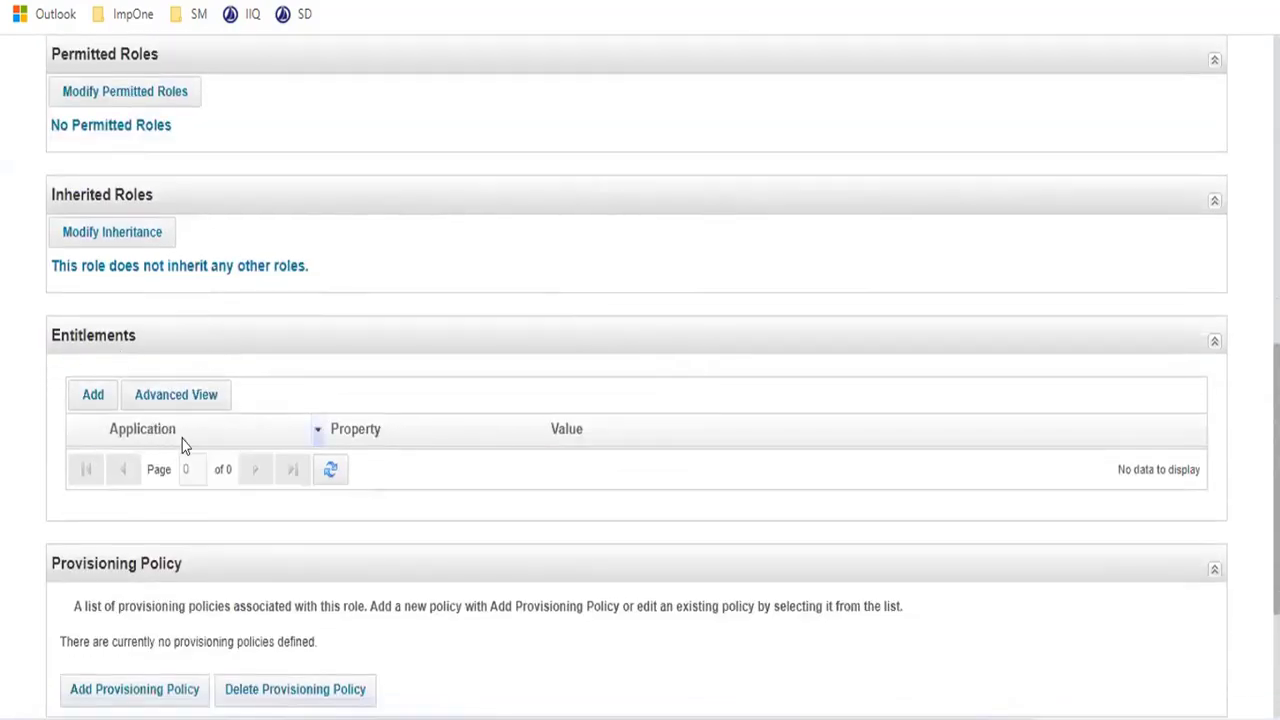
scroll(183, 443, down, 2)
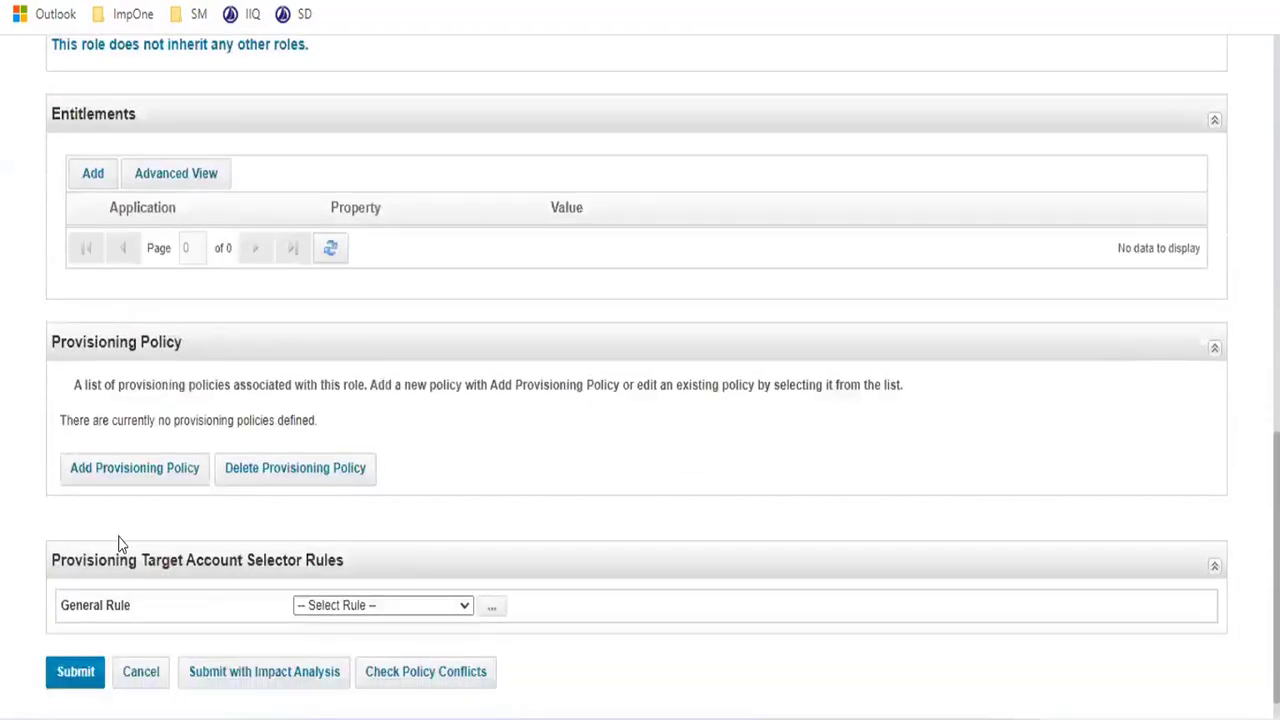
scroll(126, 560, down, 1)
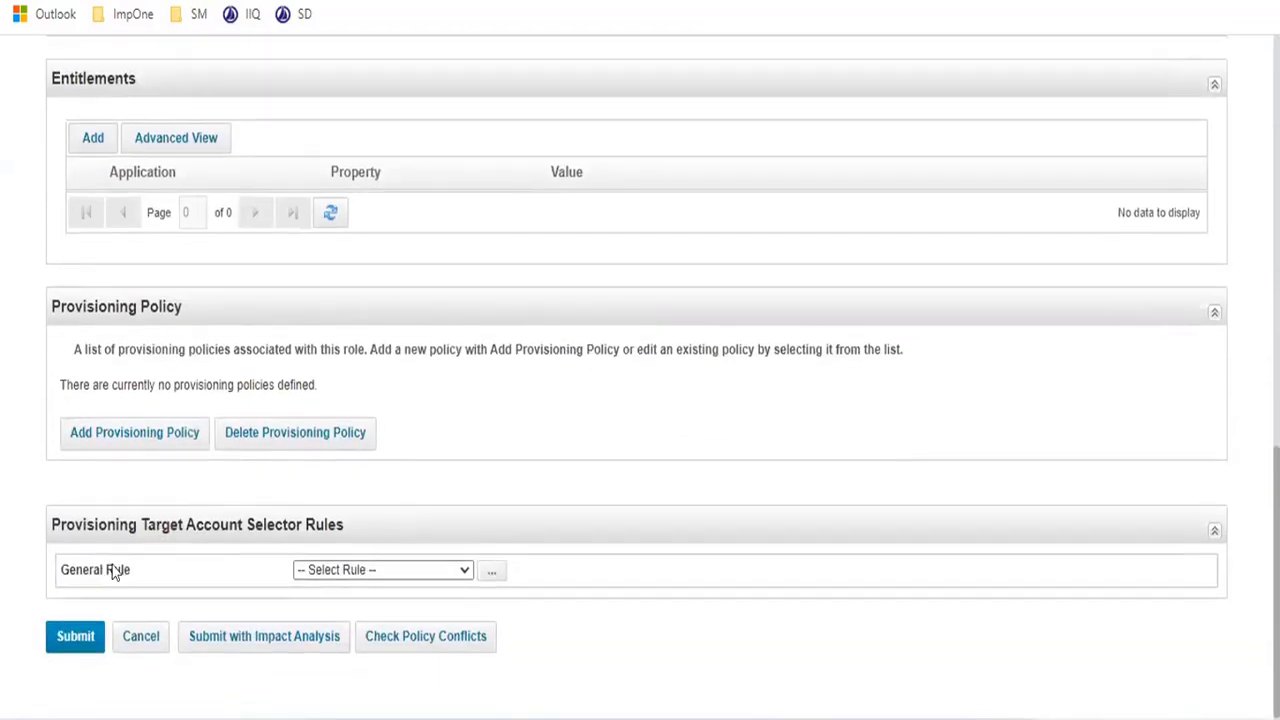
click(77, 638)
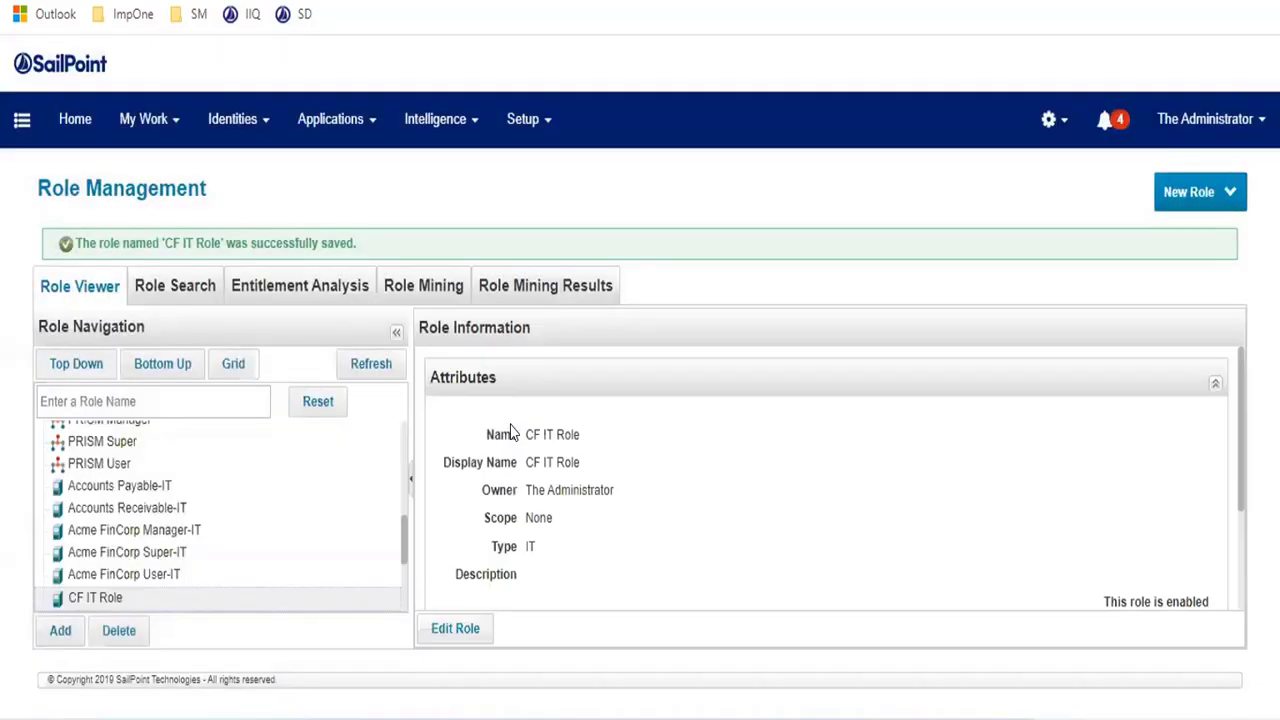
- Search roles for 'c' to list the CF roles, then reopen the New Role menu
click(1211, 200)
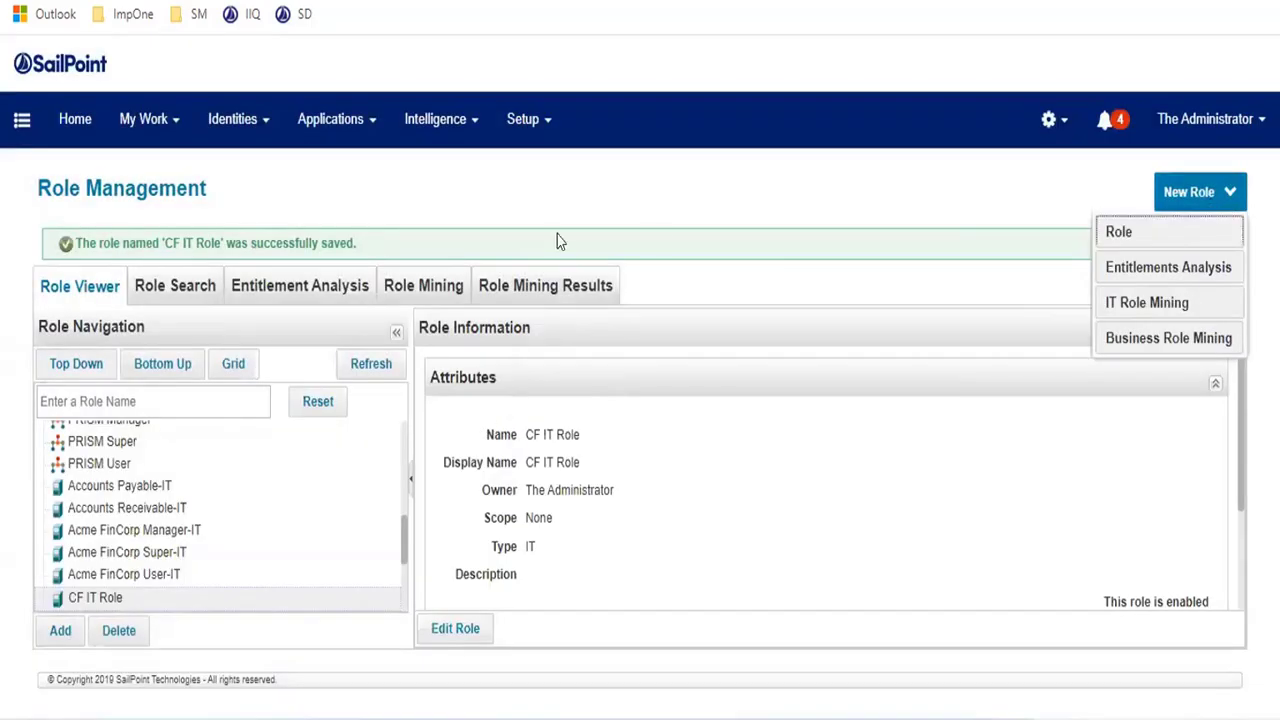
scroll(241, 457, up, 10)
click(171, 398)
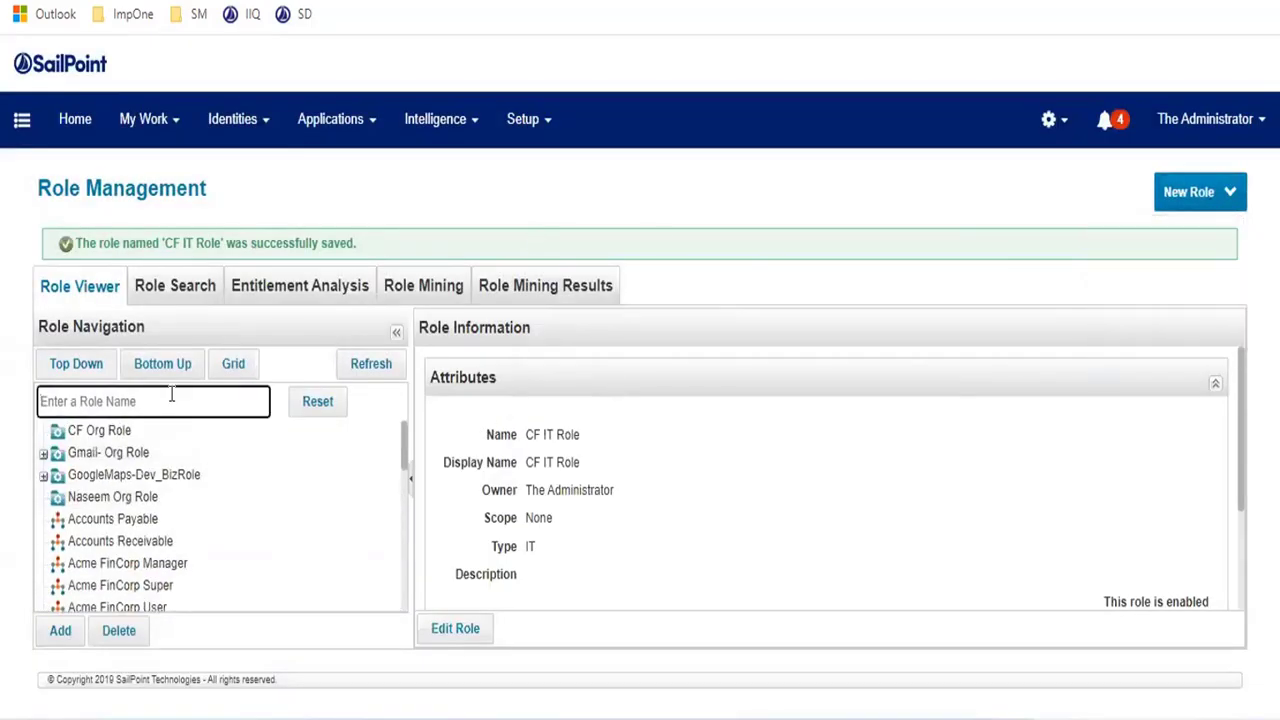
text(c)
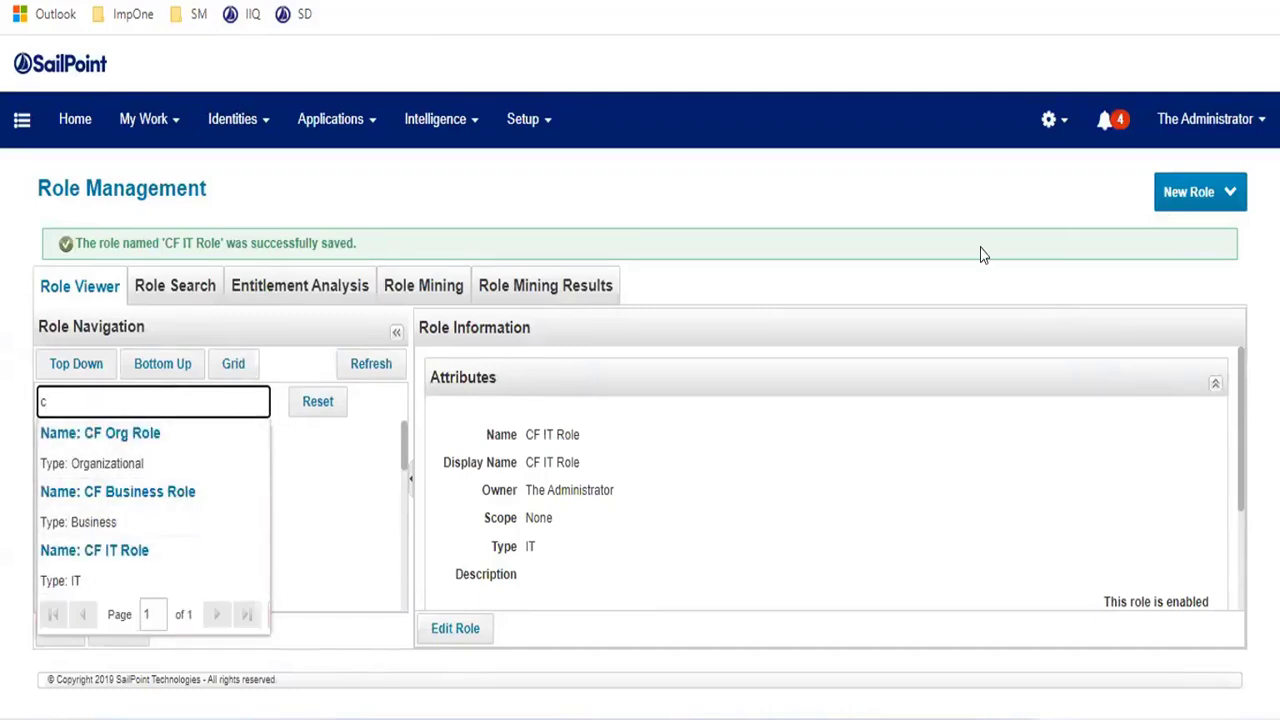
click(1206, 203)
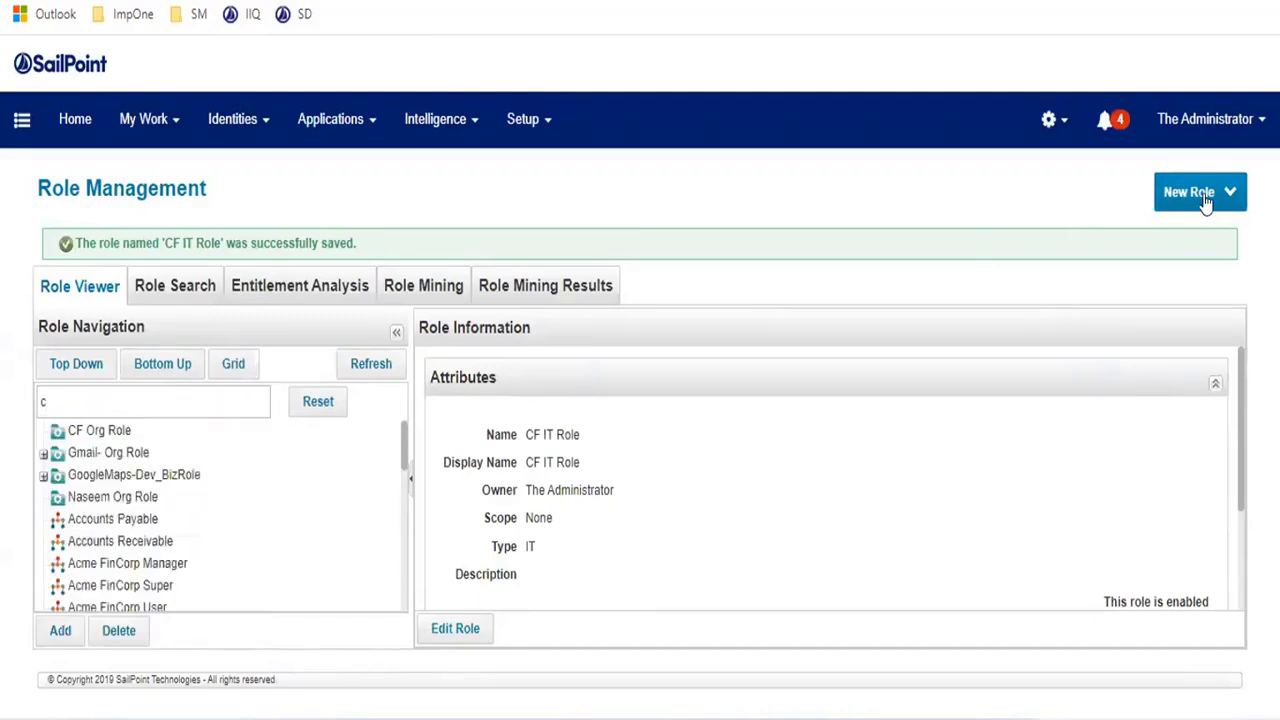
click(1206, 201)
- Start another new role, set its type to Entitlement, then cancel the draft
click(1120, 229)
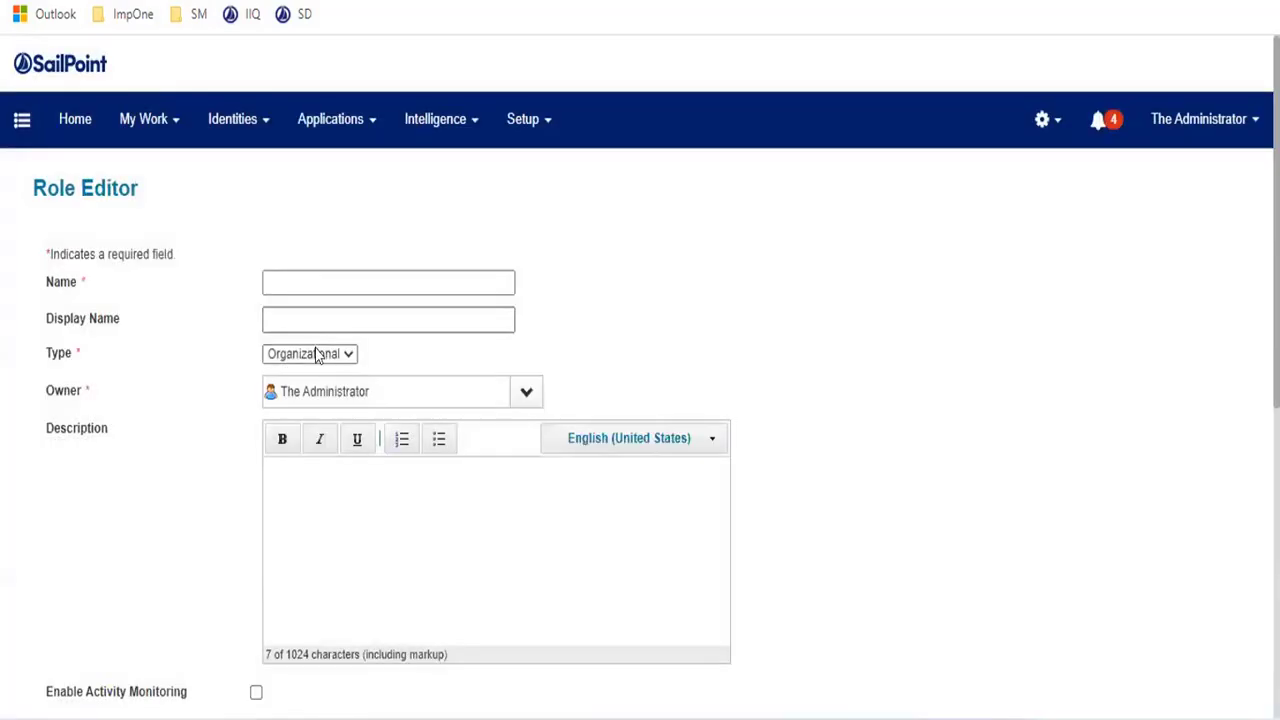
click(316, 356)
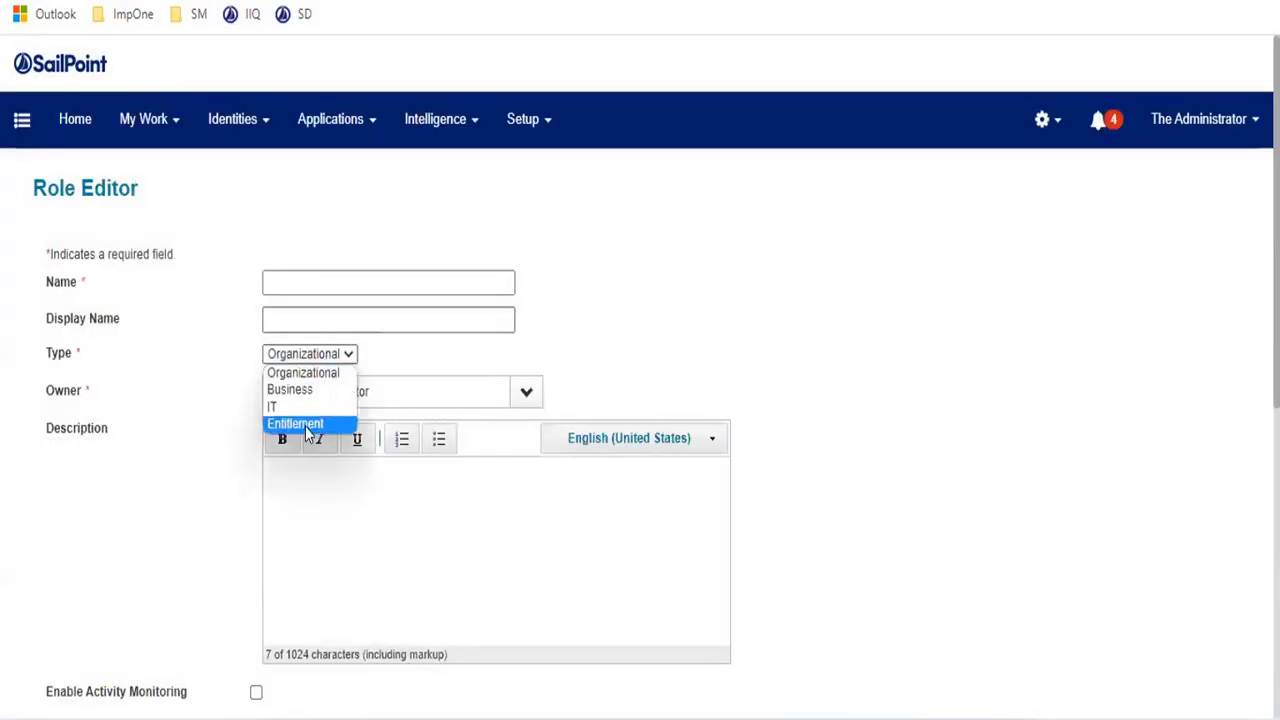
click(308, 423)
scroll(828, 340, down, 5)
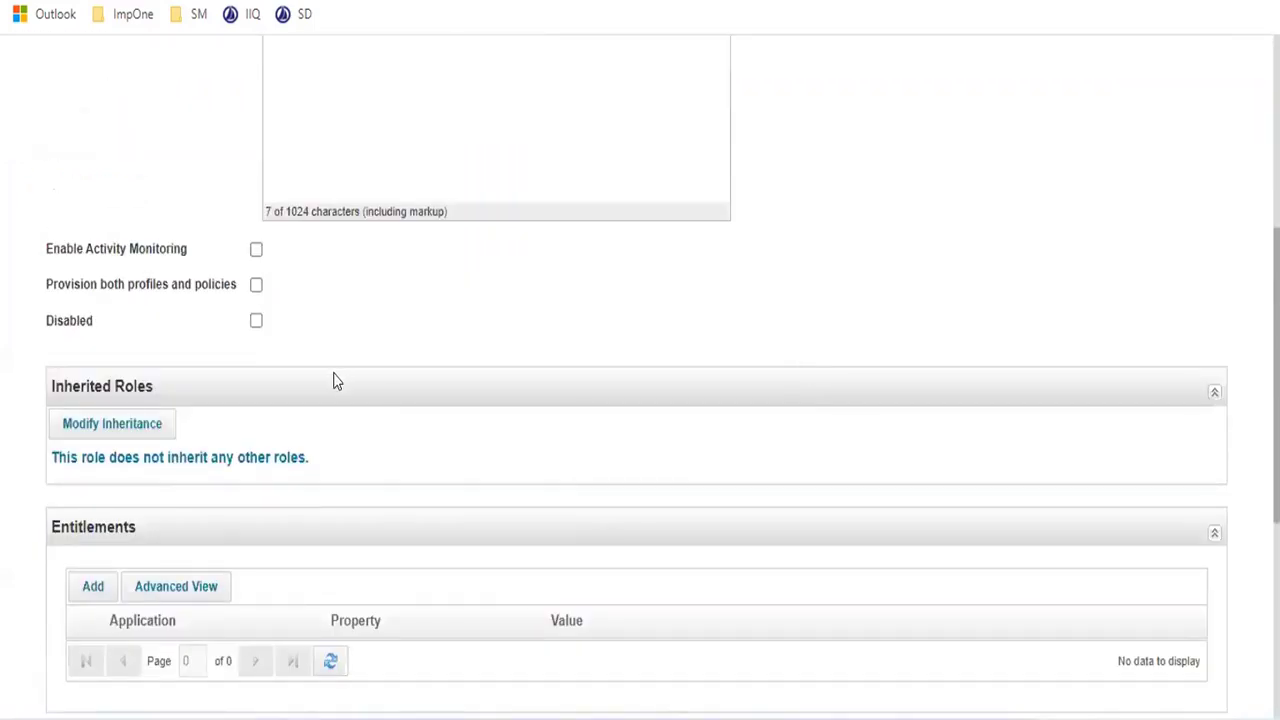
scroll(437, 354, up, 5)
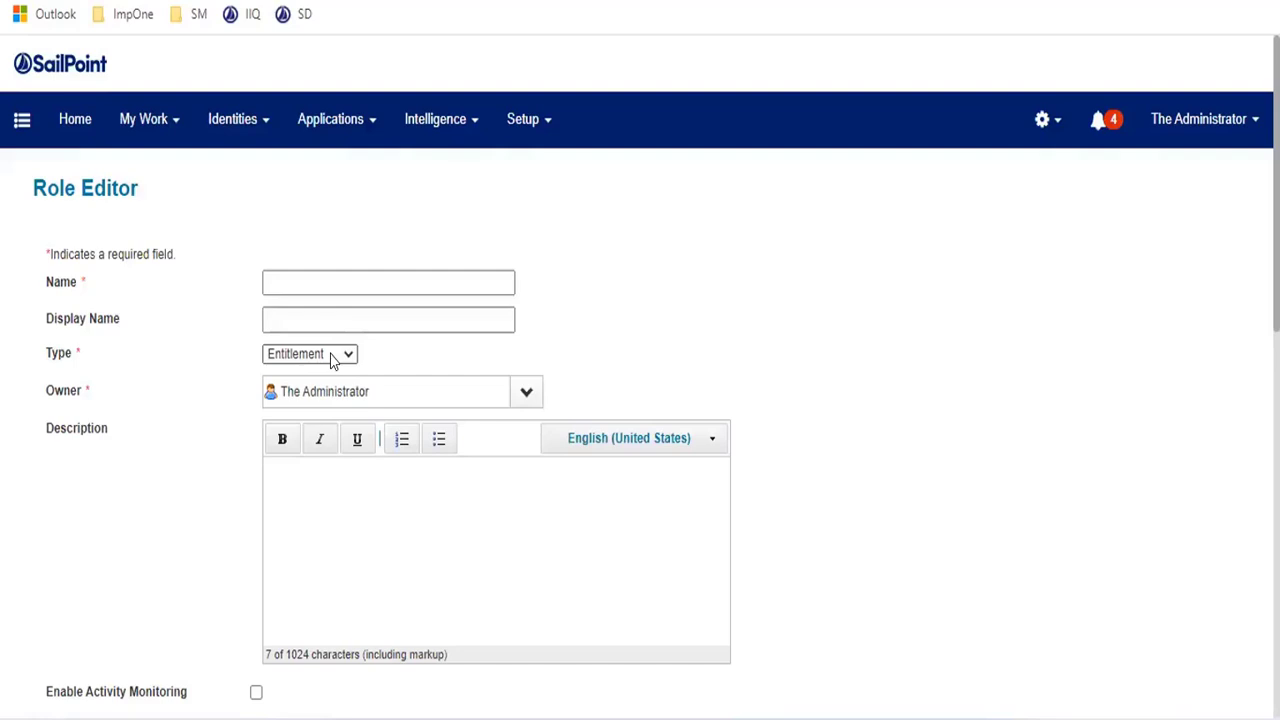
scroll(380, 320, down, 1)
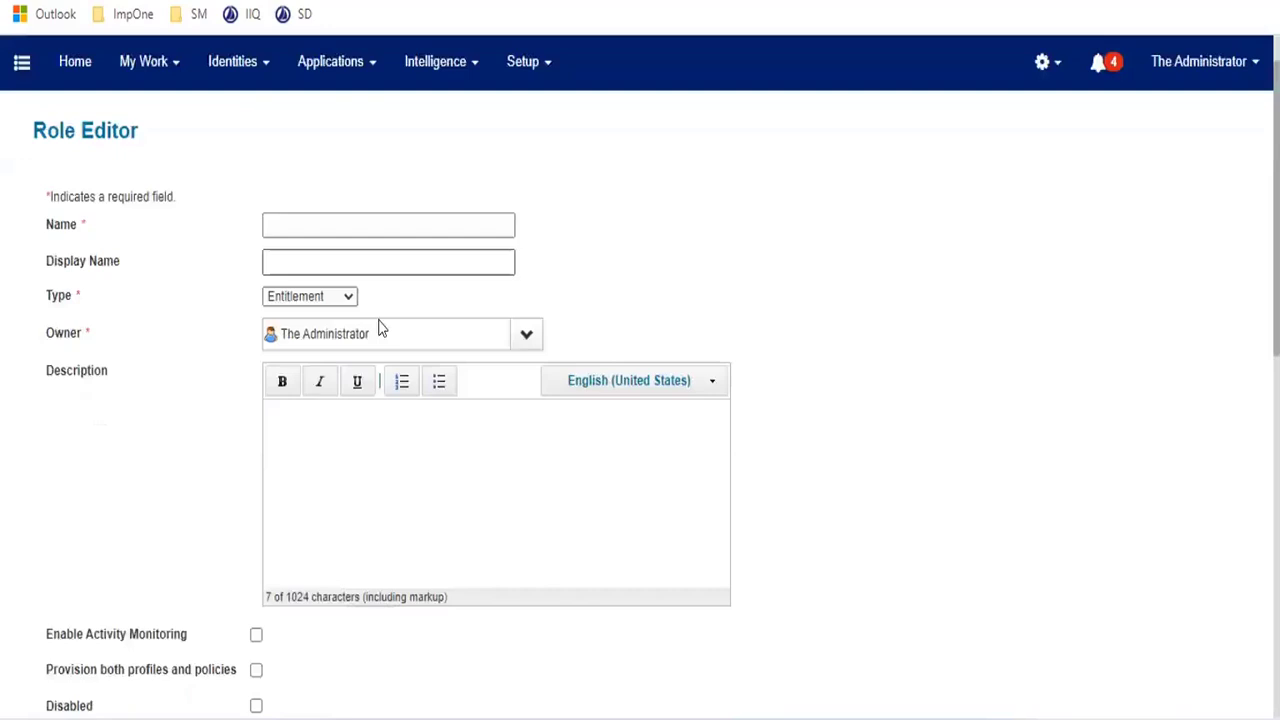
scroll(449, 286, down, 1)
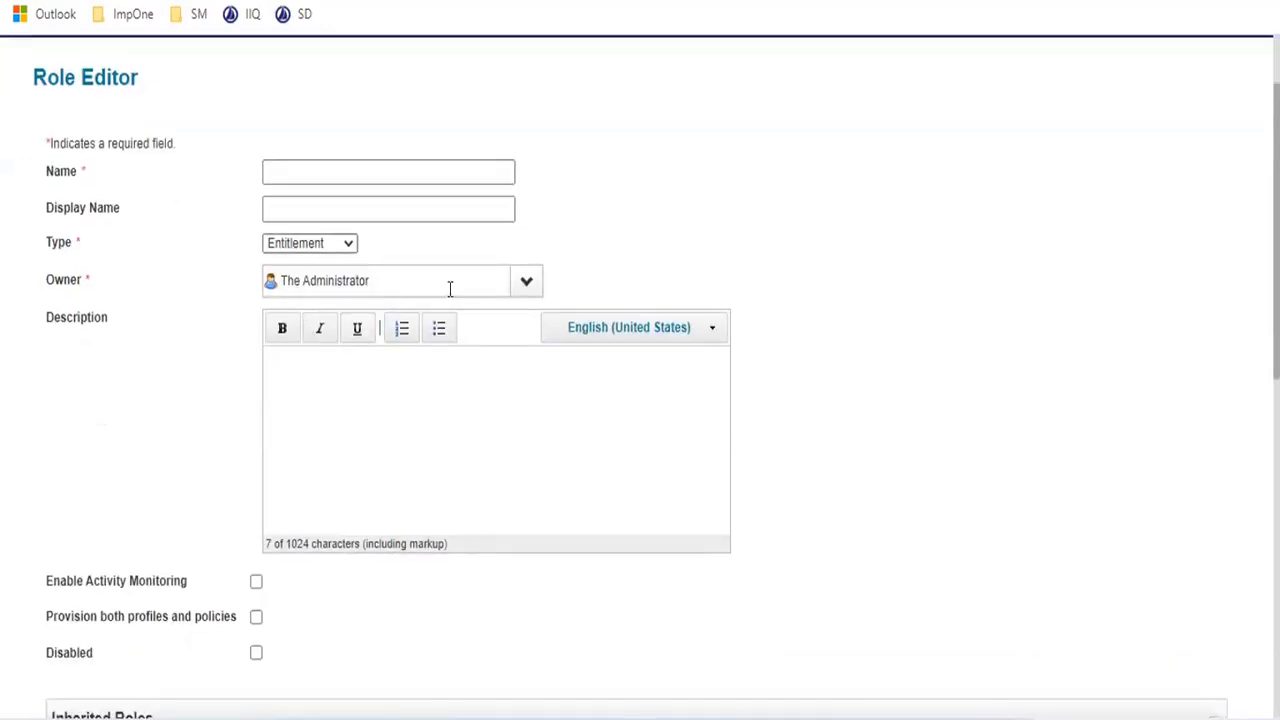
scroll(474, 623, down, 6)
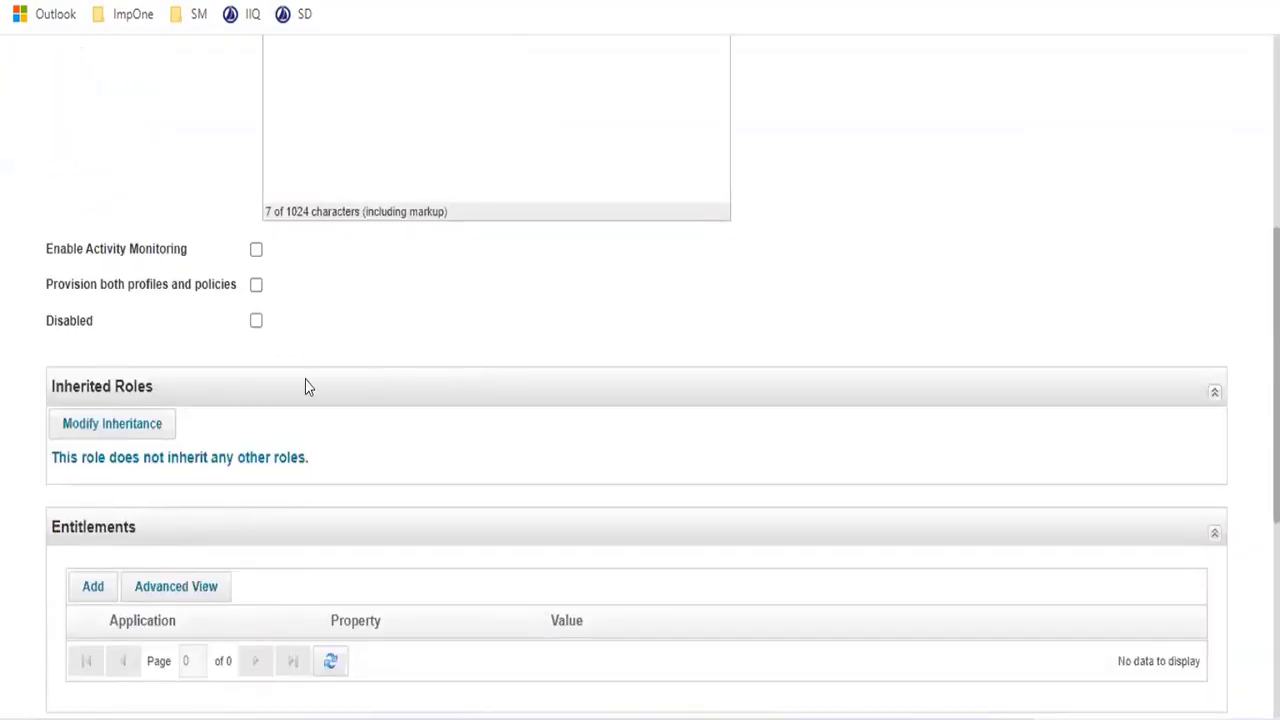
scroll(306, 383, down, 2)
scroll(306, 383, down, 4)
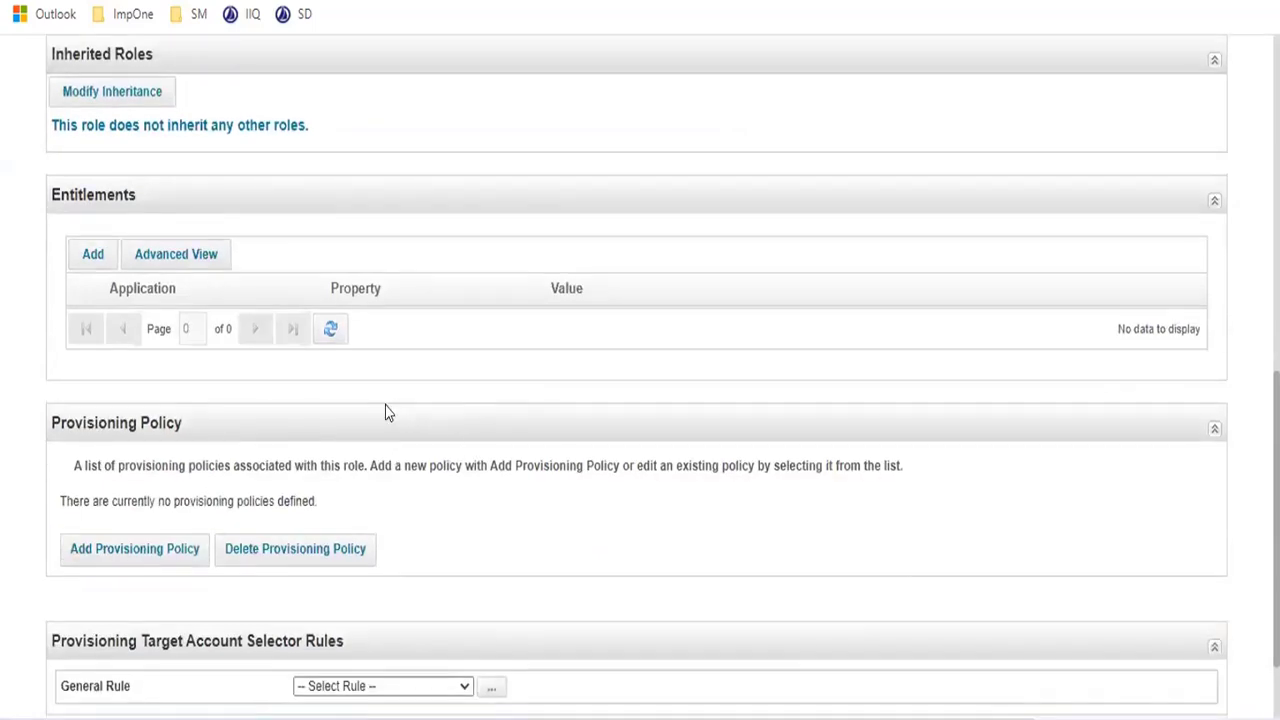
scroll(386, 411, down, 2)
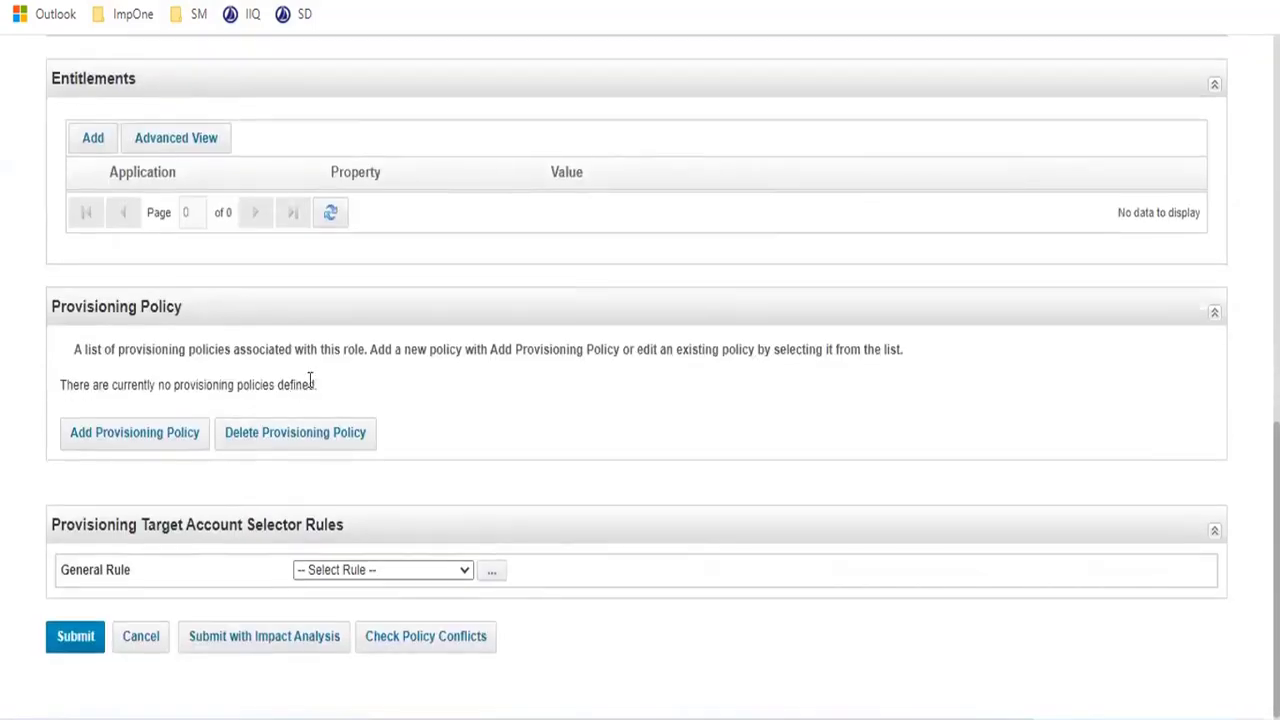
click(160, 637)
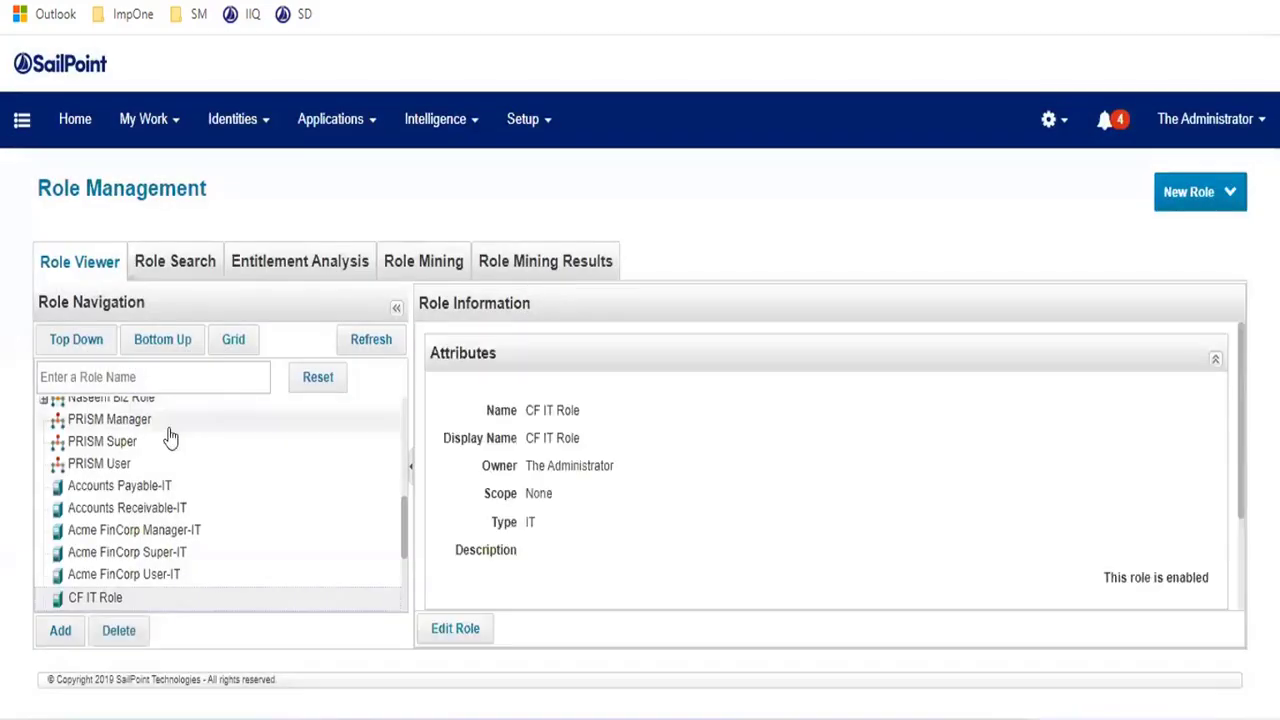
- Search Role Viewer for 'cf it', select CF IT Role and open it with Edit Role
scroll(130, 478, up, 5)
click(88, 377)
text(c)
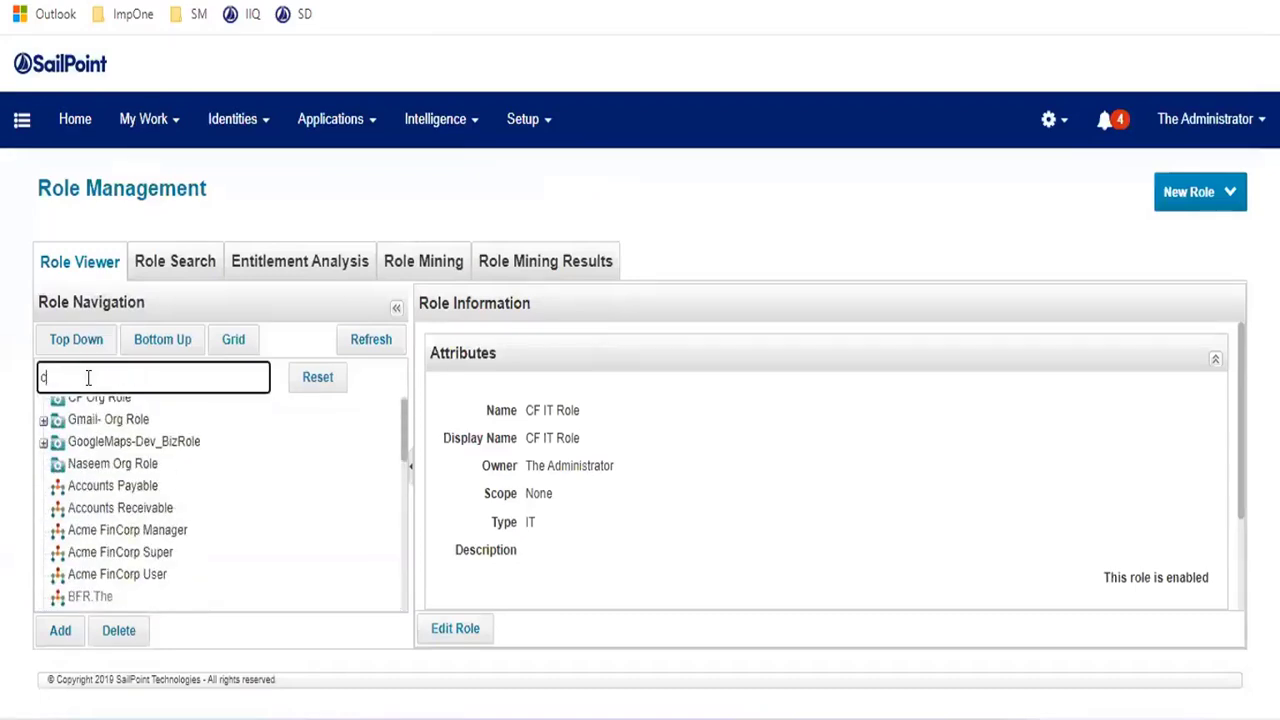
text(f)
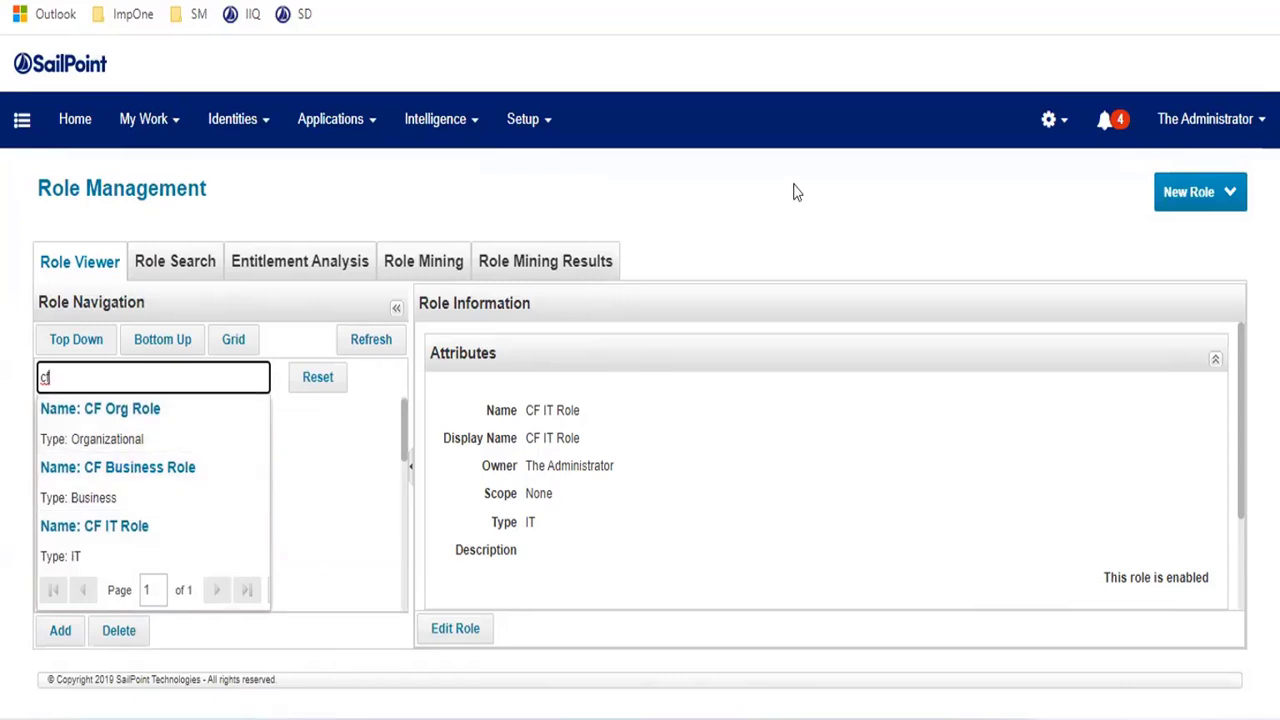
click(988, 197)
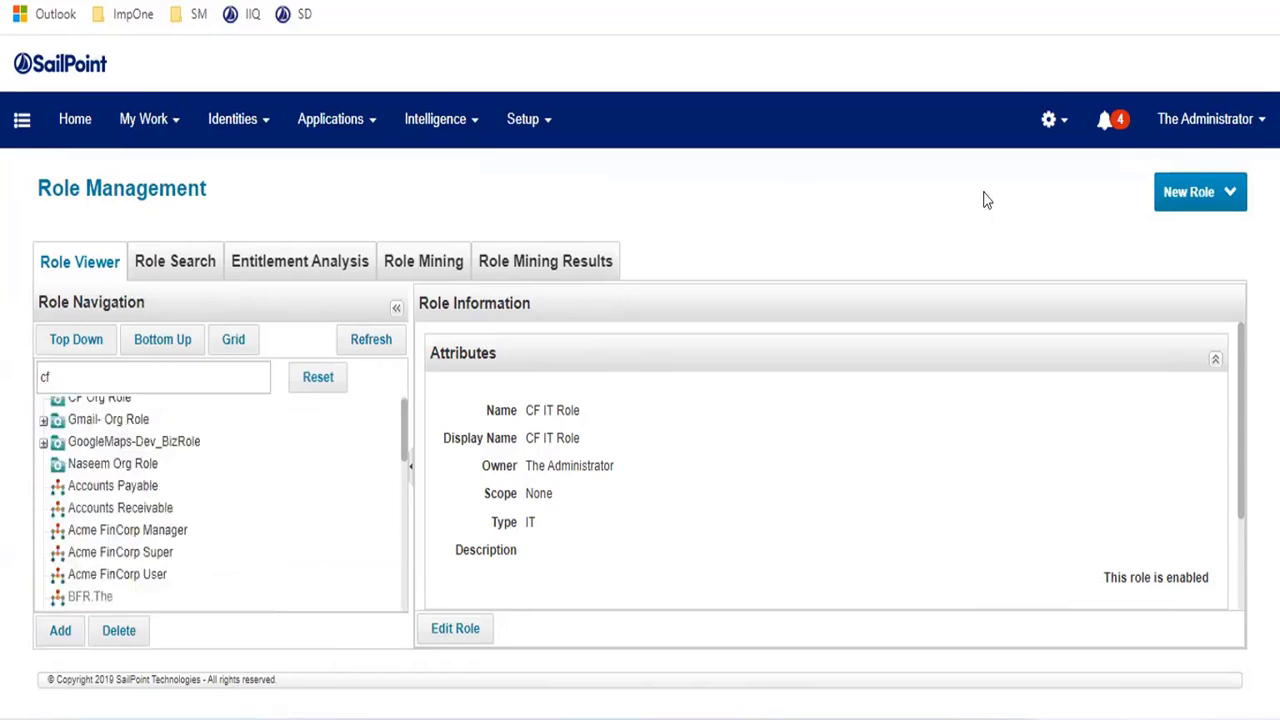
click(148, 375)
text(it)
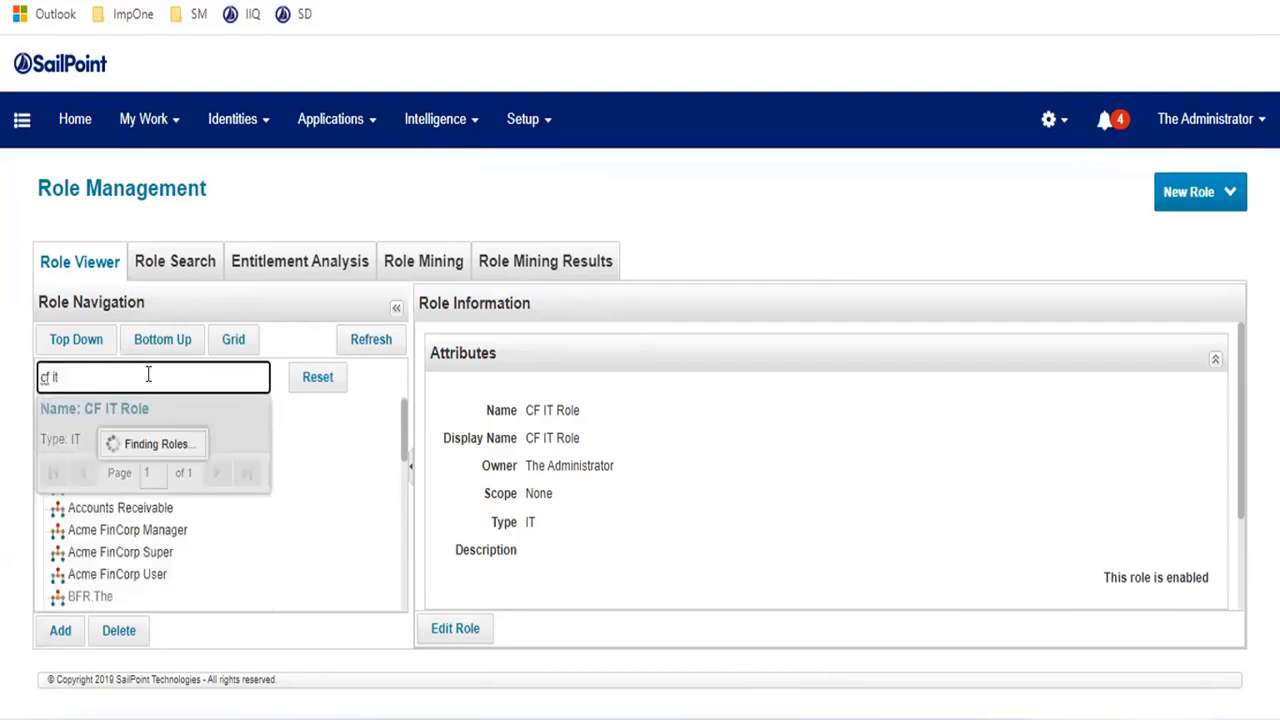
click(150, 410)
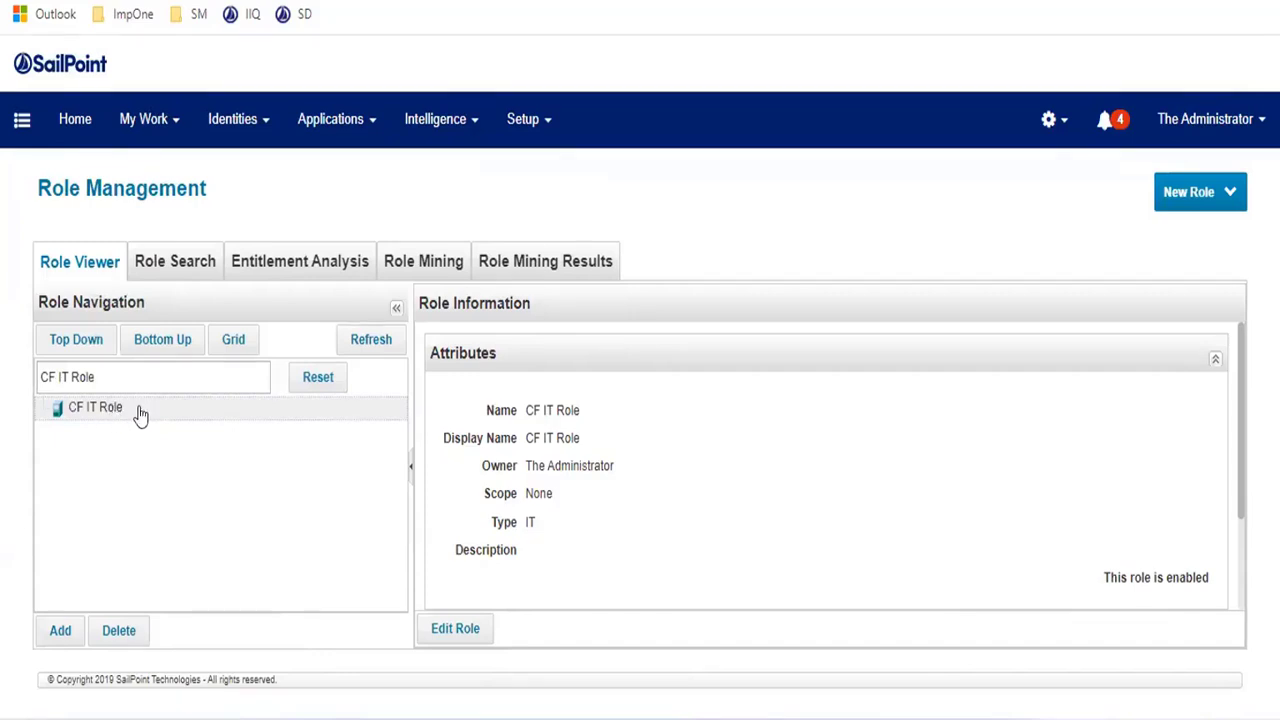
click(450, 638)
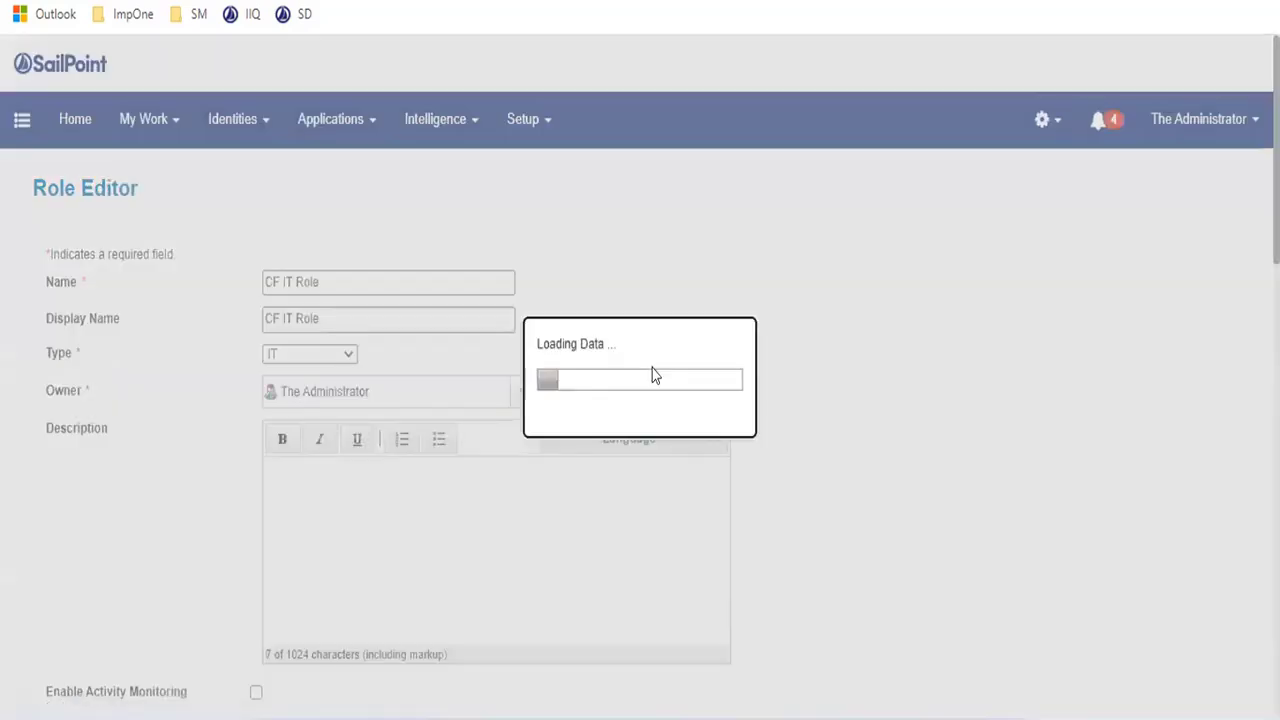
- Add a PeopleSoft entitlement with attribute EMPLID and value Entitlement Name, and save it
scroll(737, 343, down, 3)
scroll(672, 373, down, 3)
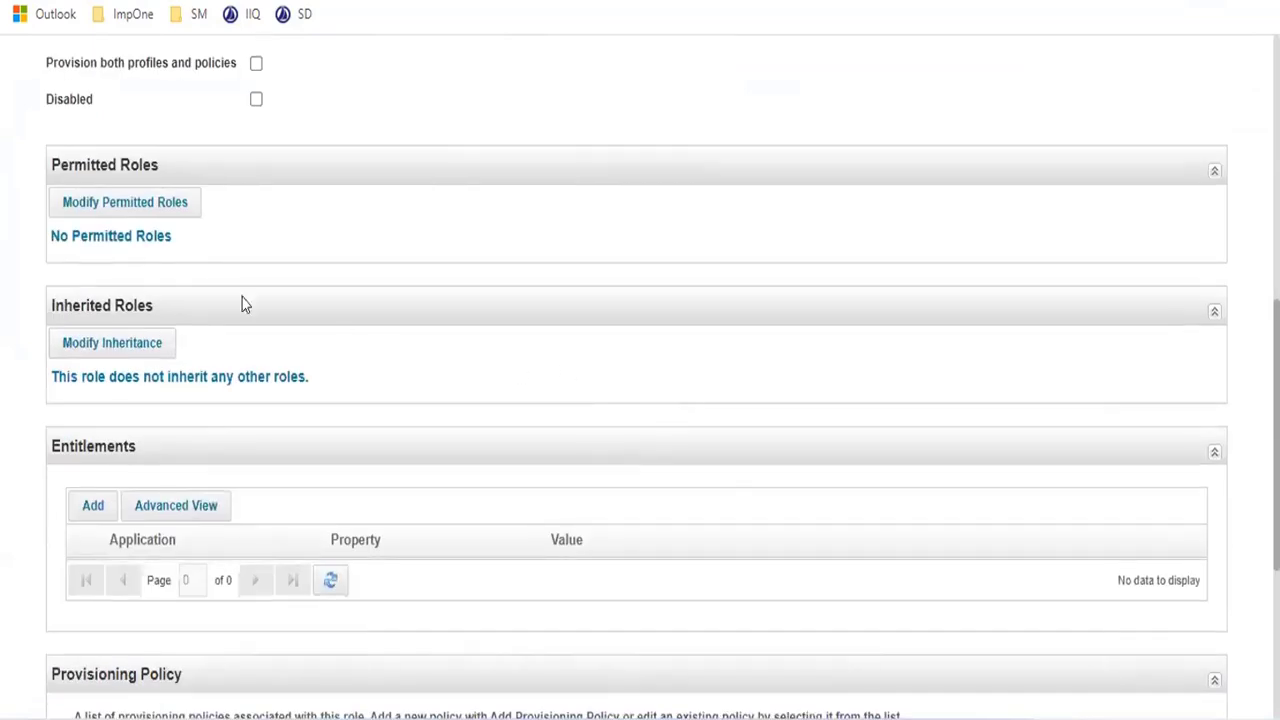
scroll(263, 354, down, 1)
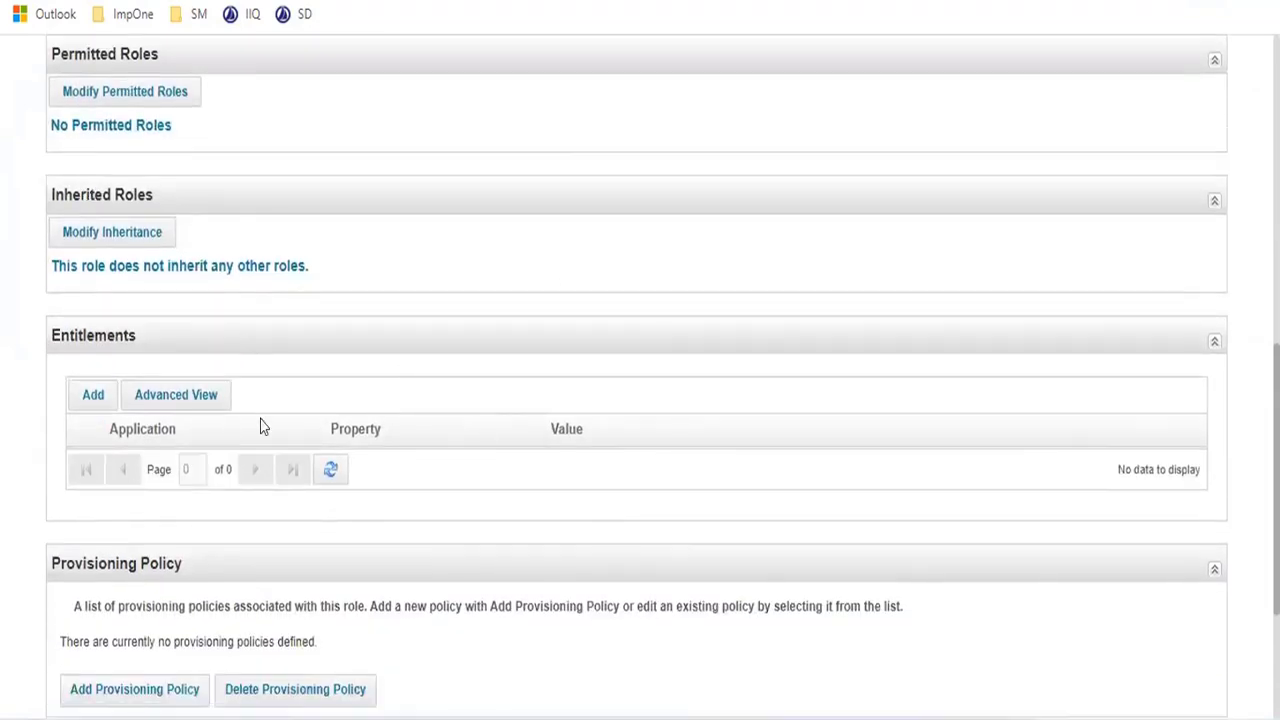
click(90, 396)
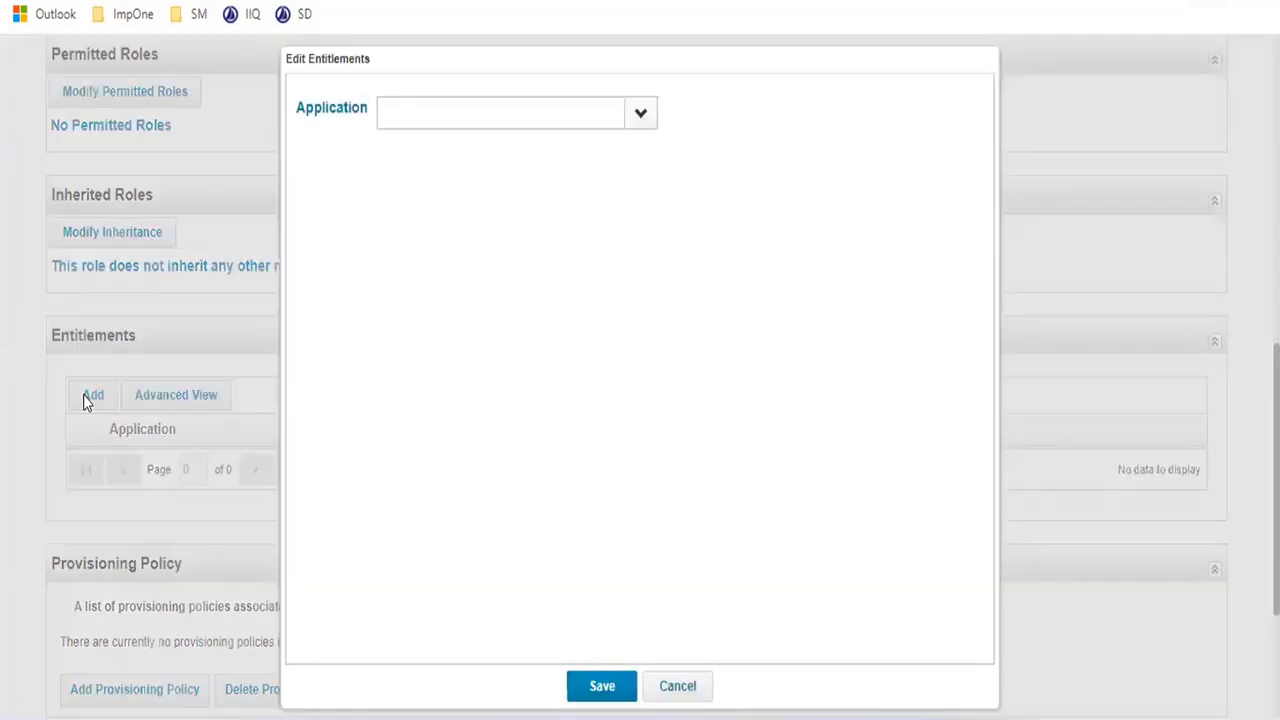
click(647, 118)
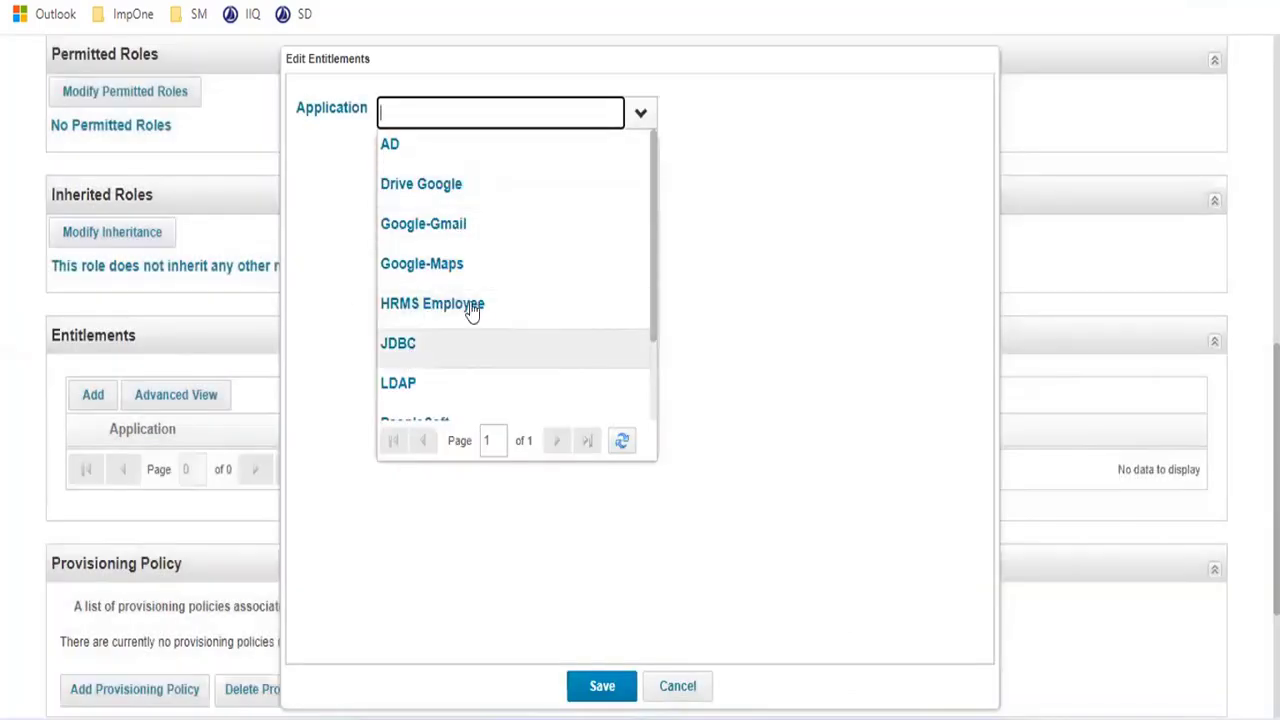
scroll(478, 305, down, 3)
click(443, 320)
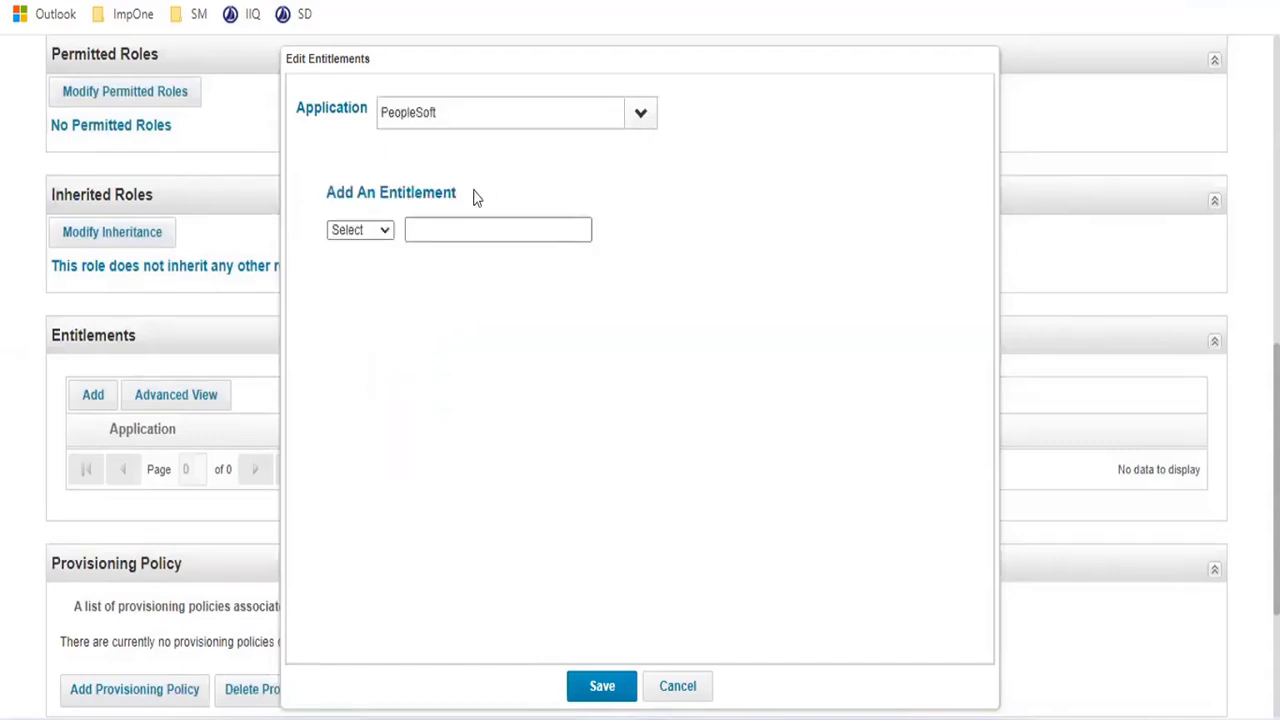
click(352, 233)
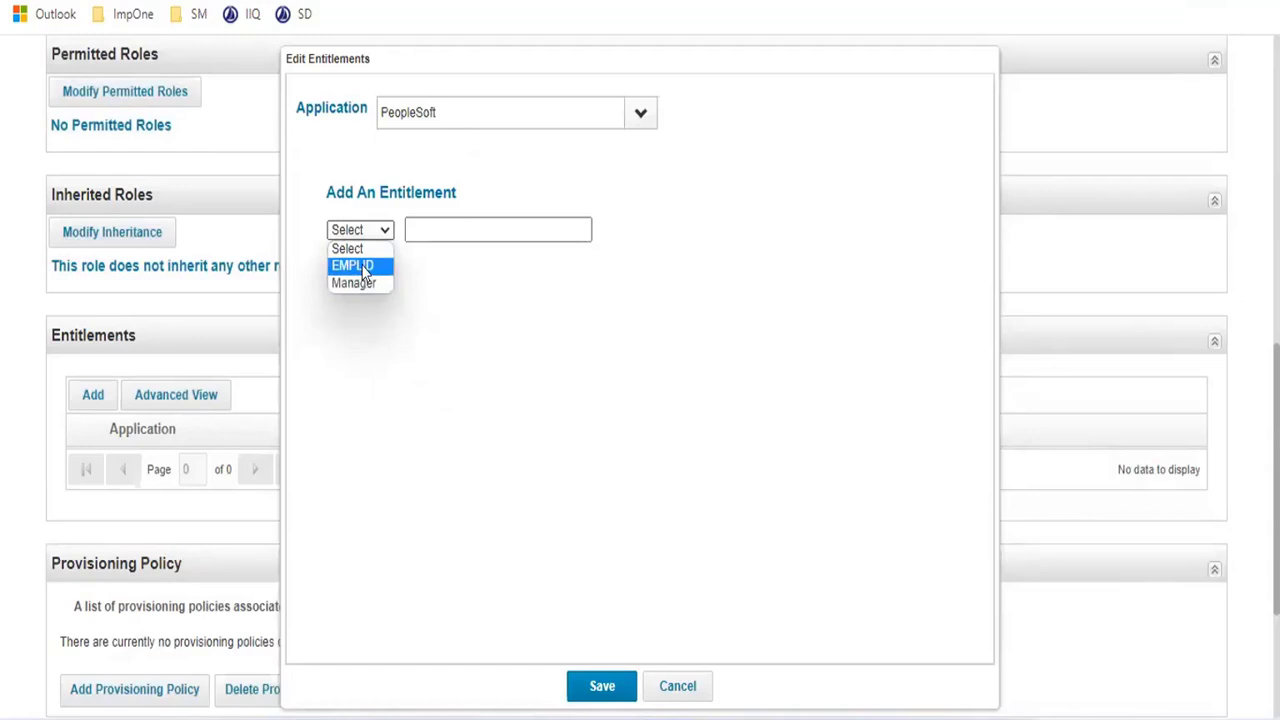
click(362, 267)
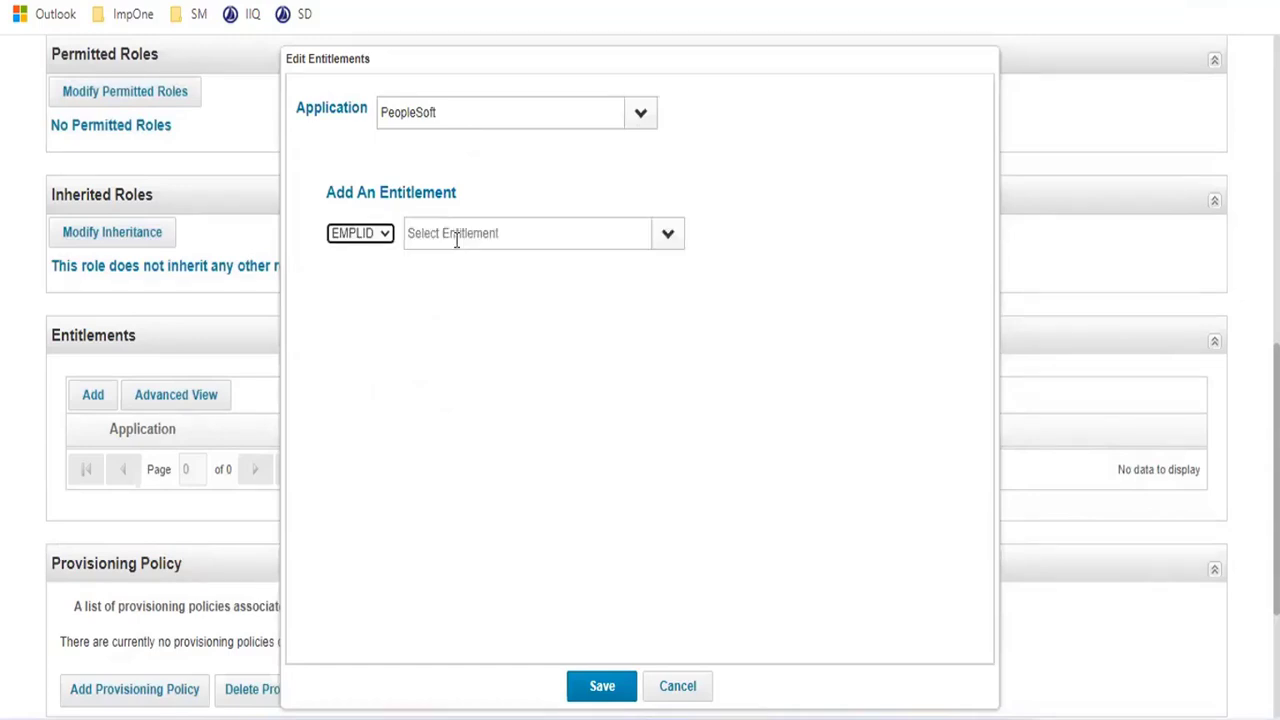
click(664, 235)
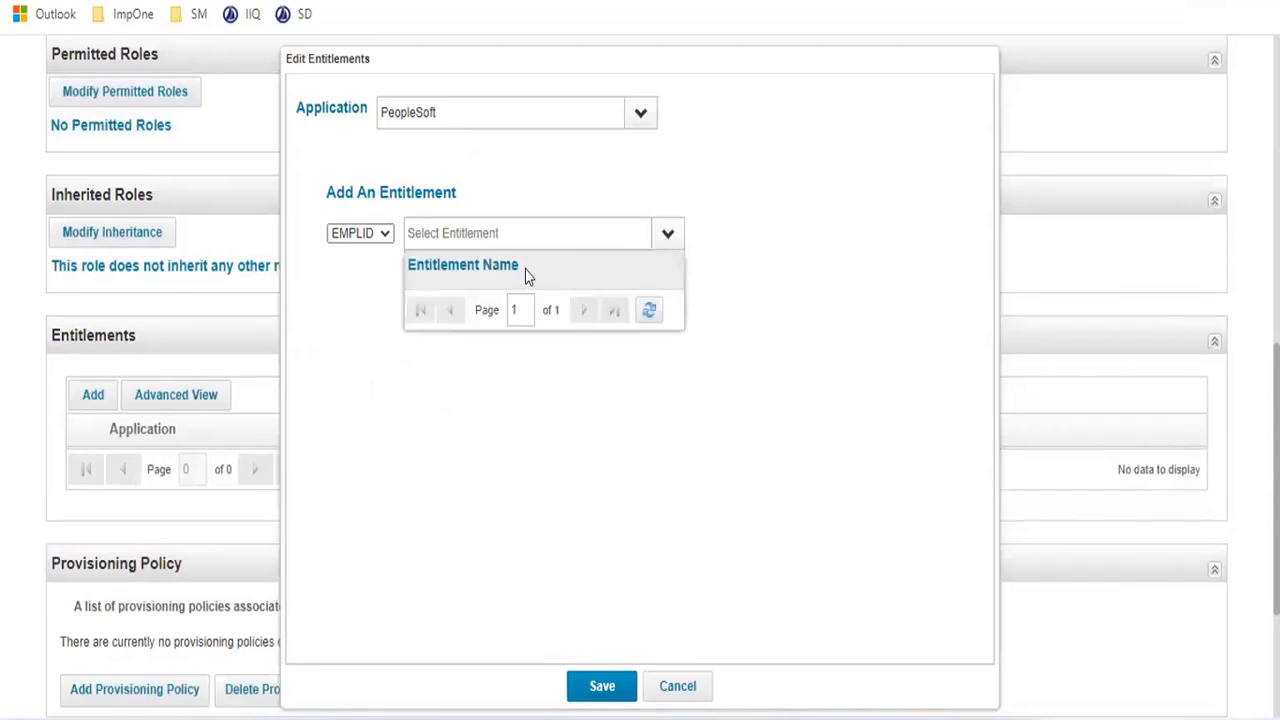
click(527, 276)
click(595, 686)
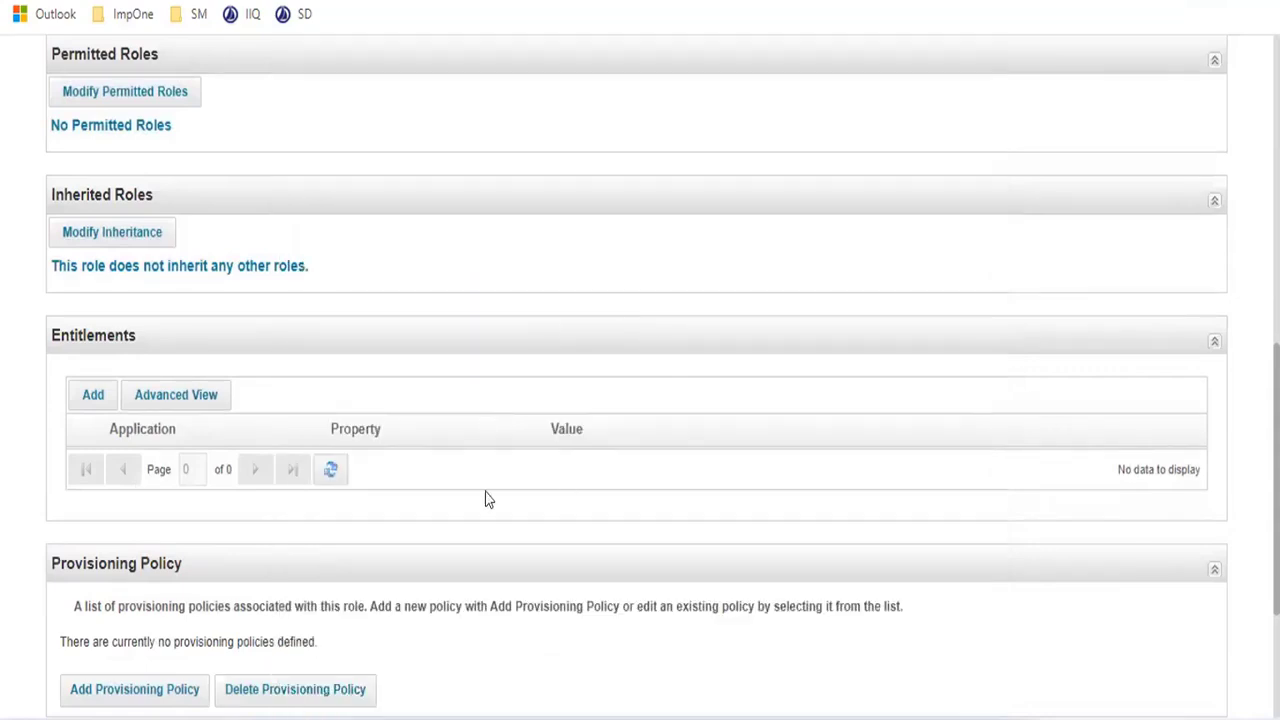
- Add a PRISM groups entitlement of Manager to CF IT Role and save it
scroll(351, 466, down, 2)
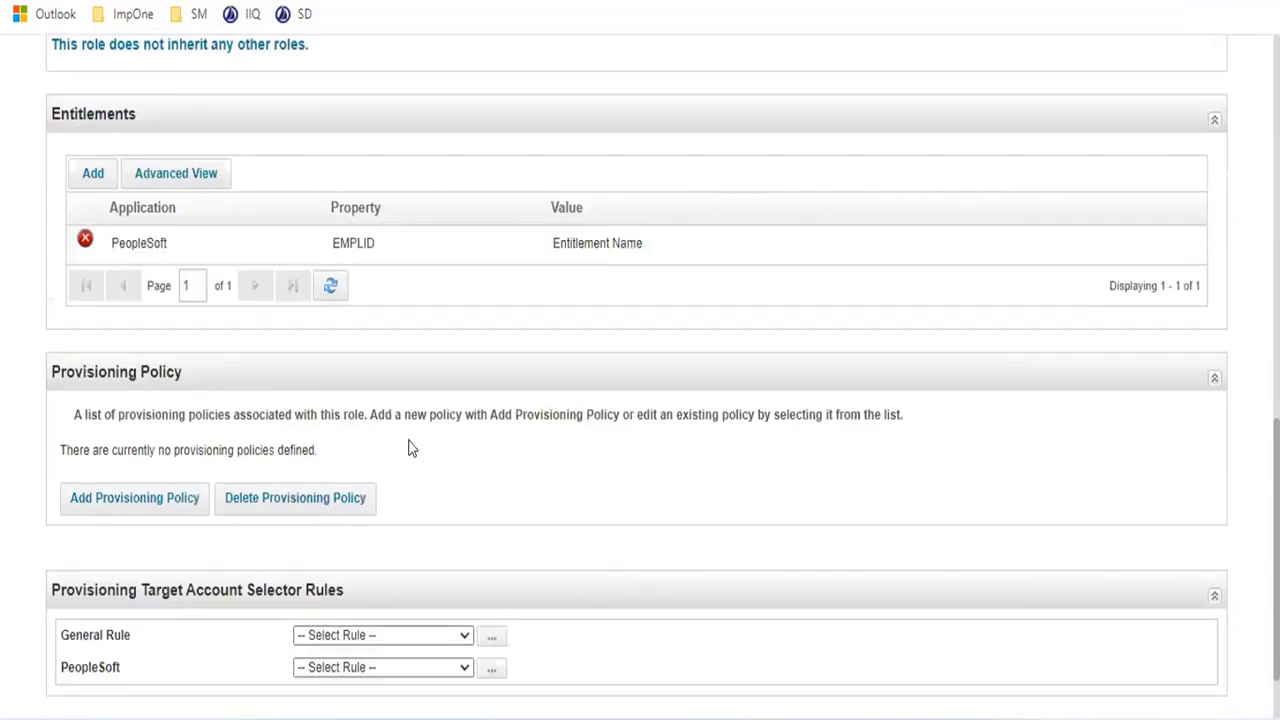
click(99, 177)
click(641, 118)
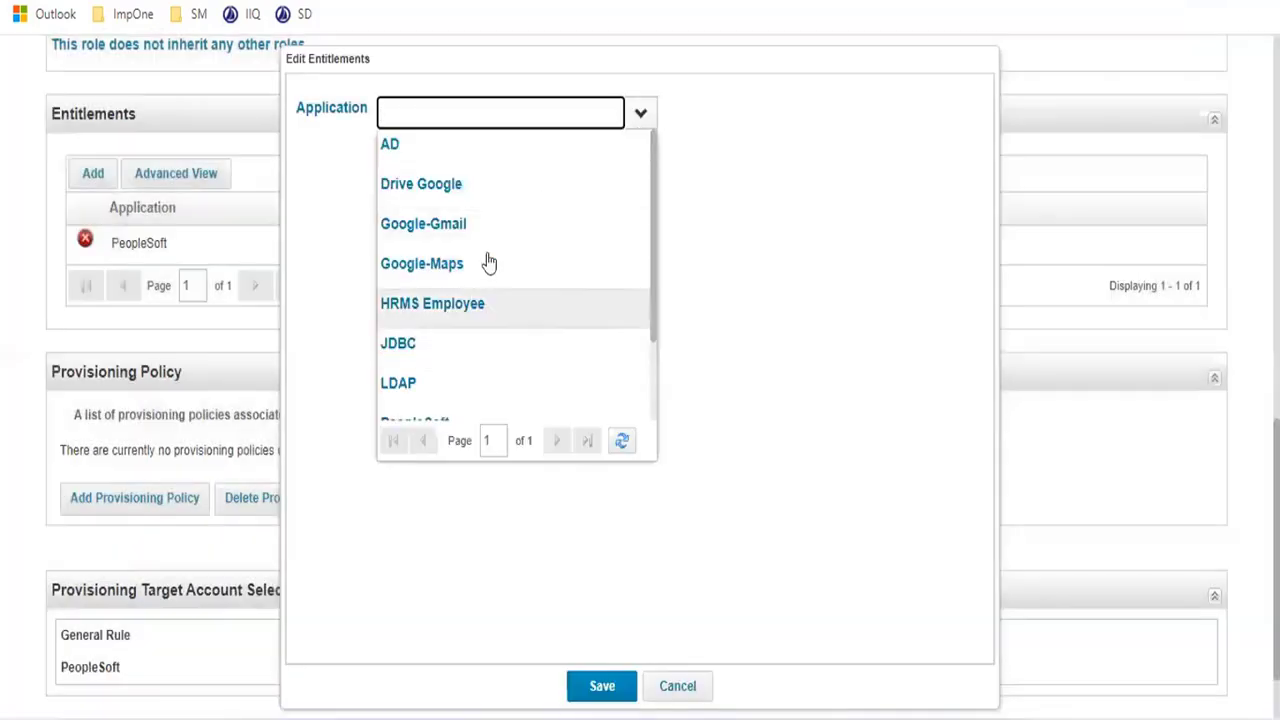
scroll(460, 280, down, 3)
click(426, 360)
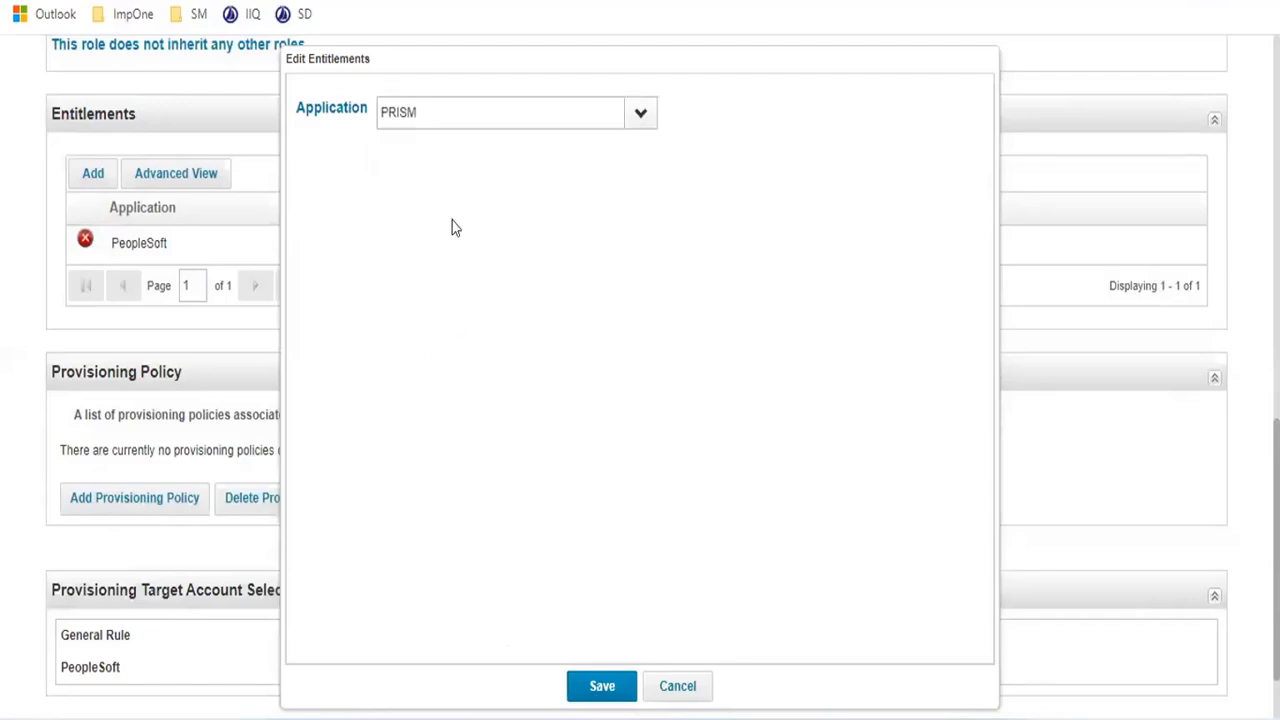
click(362, 230)
click(352, 262)
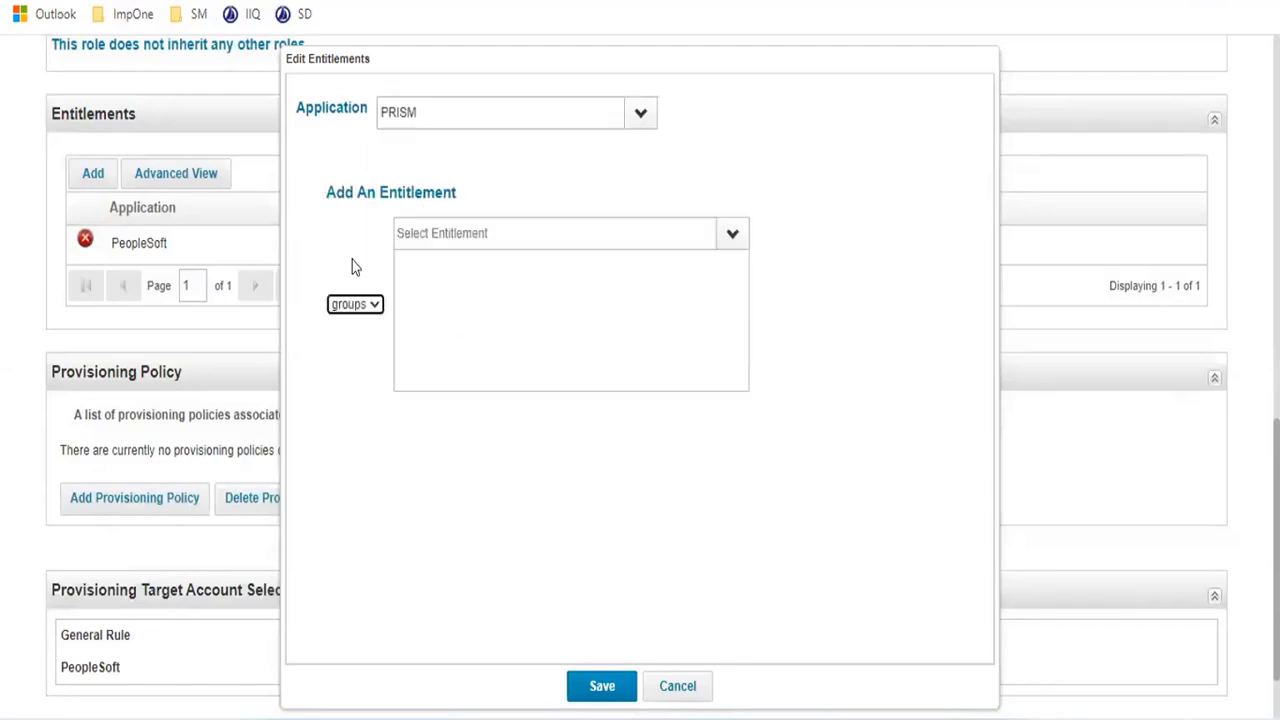
click(732, 233)
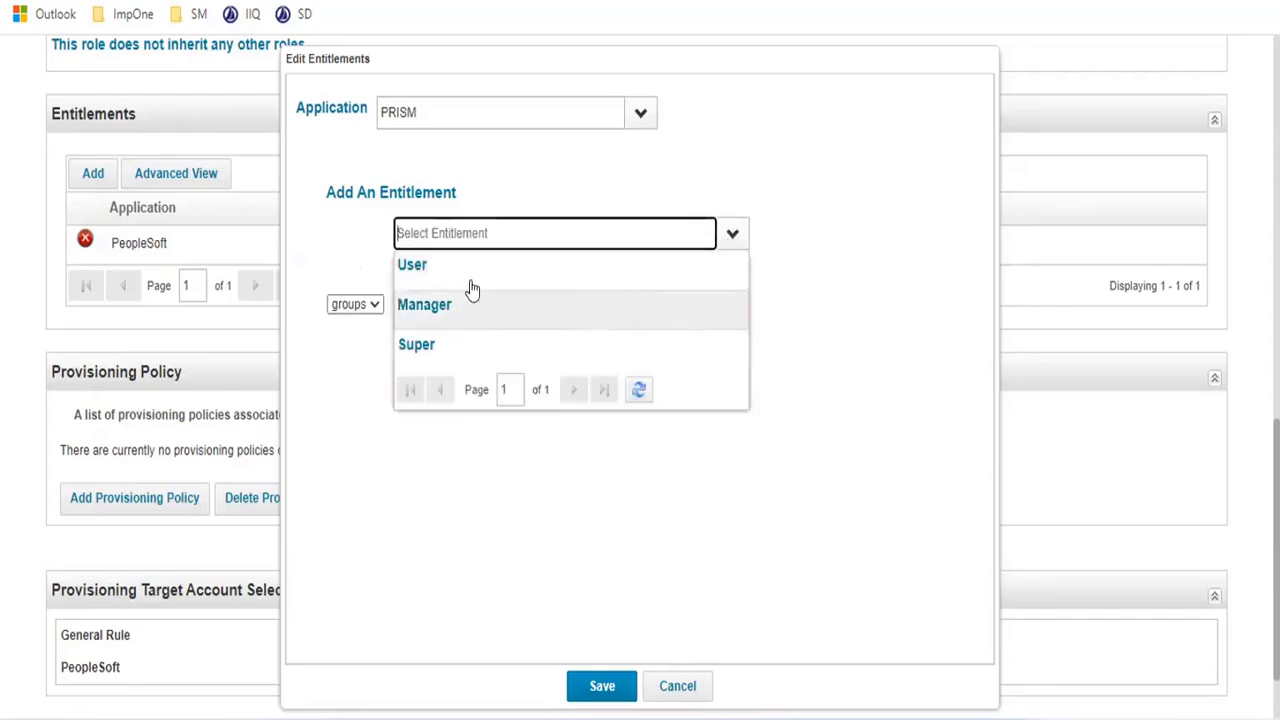
click(457, 309)
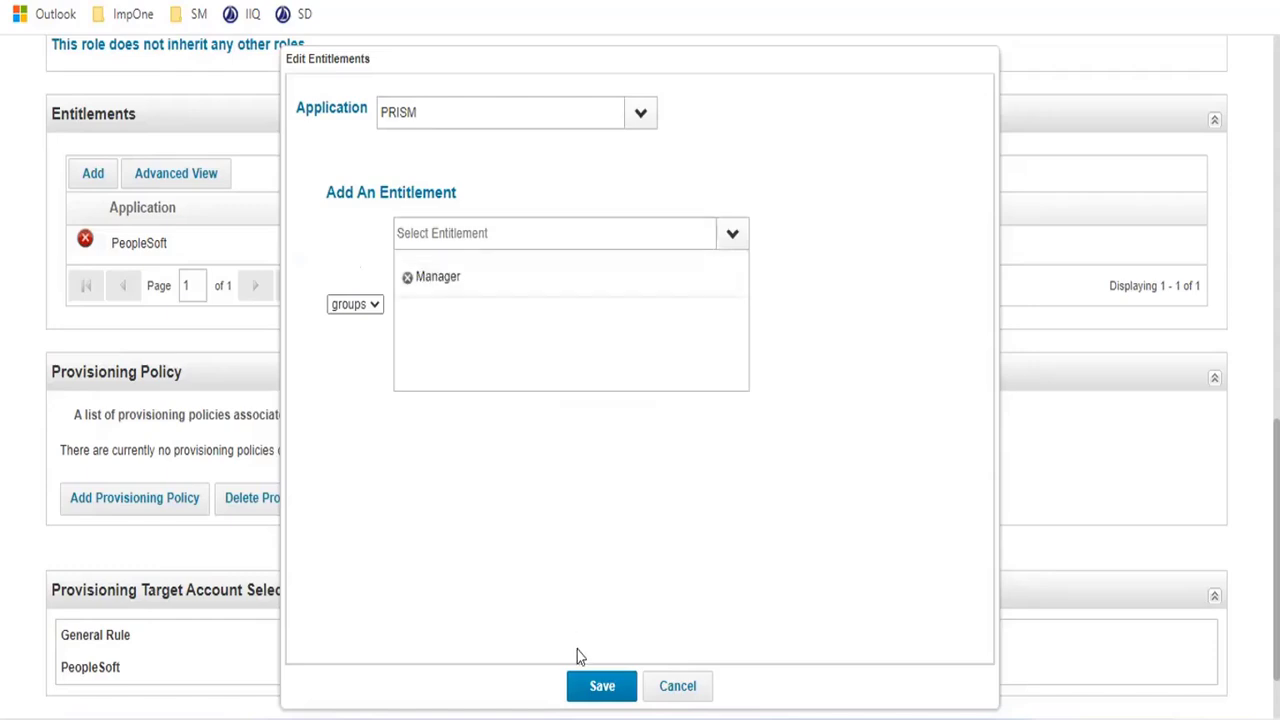
click(601, 688)
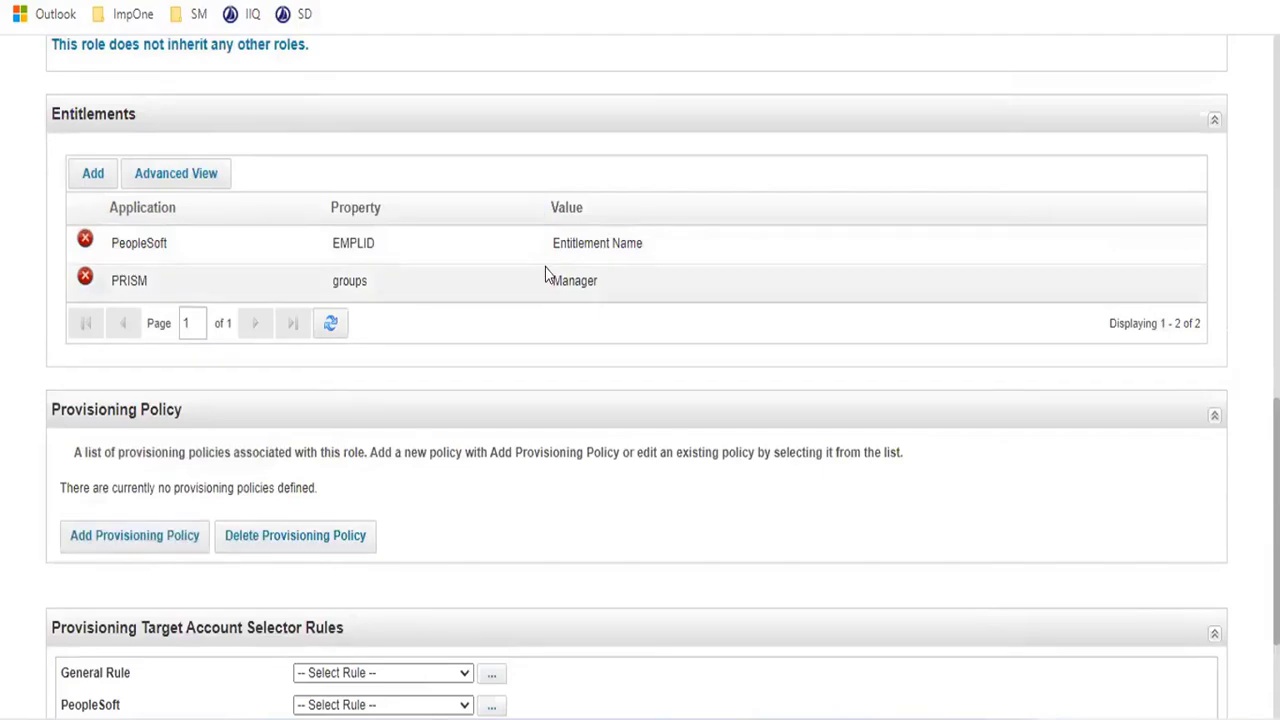
- Submit the updated CF IT Role with its PeopleSoft and PRISM entitlements
scroll(376, 256, down, 1)
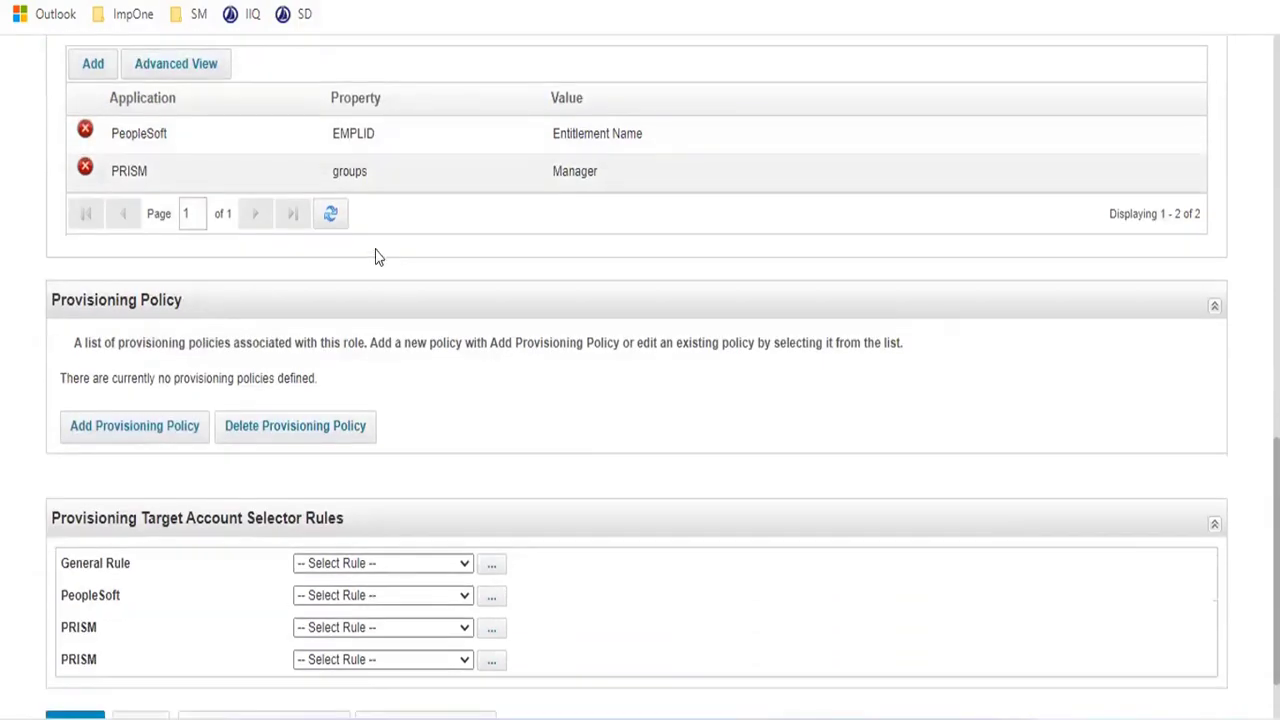
scroll(366, 274, up, 10)
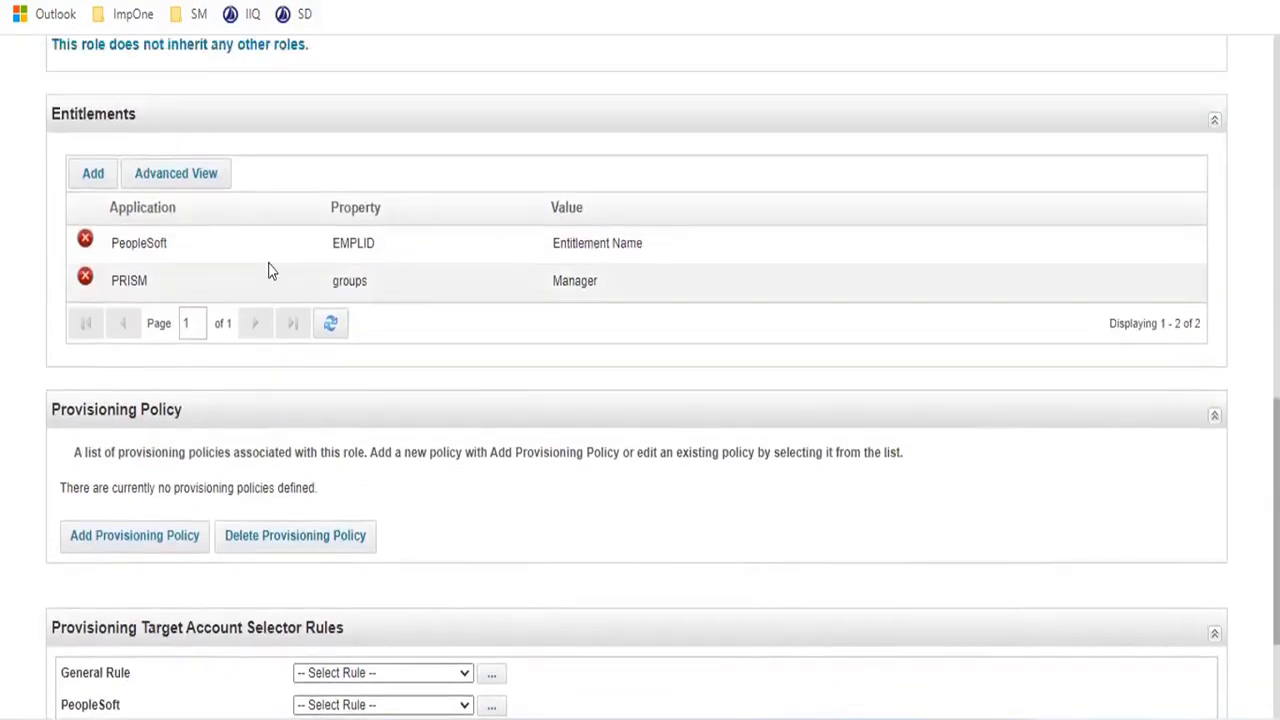
scroll(200, 200, down, 5)
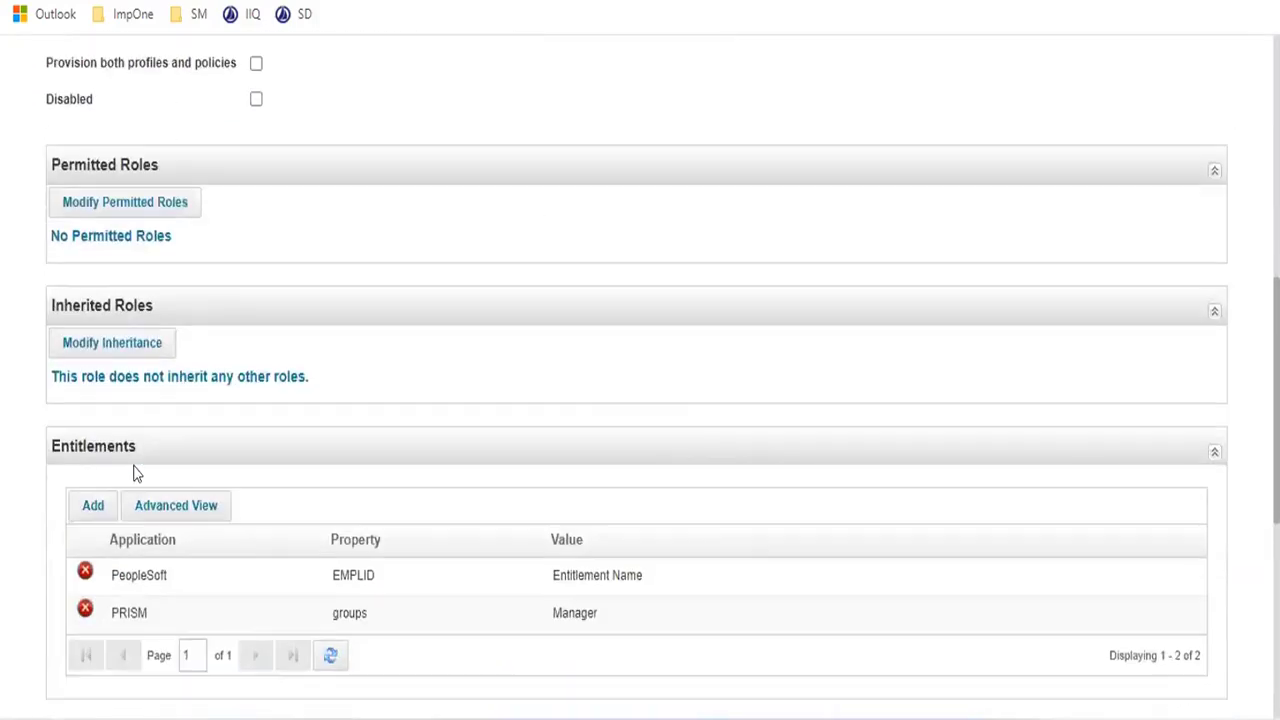
scroll(248, 462, down, 5)
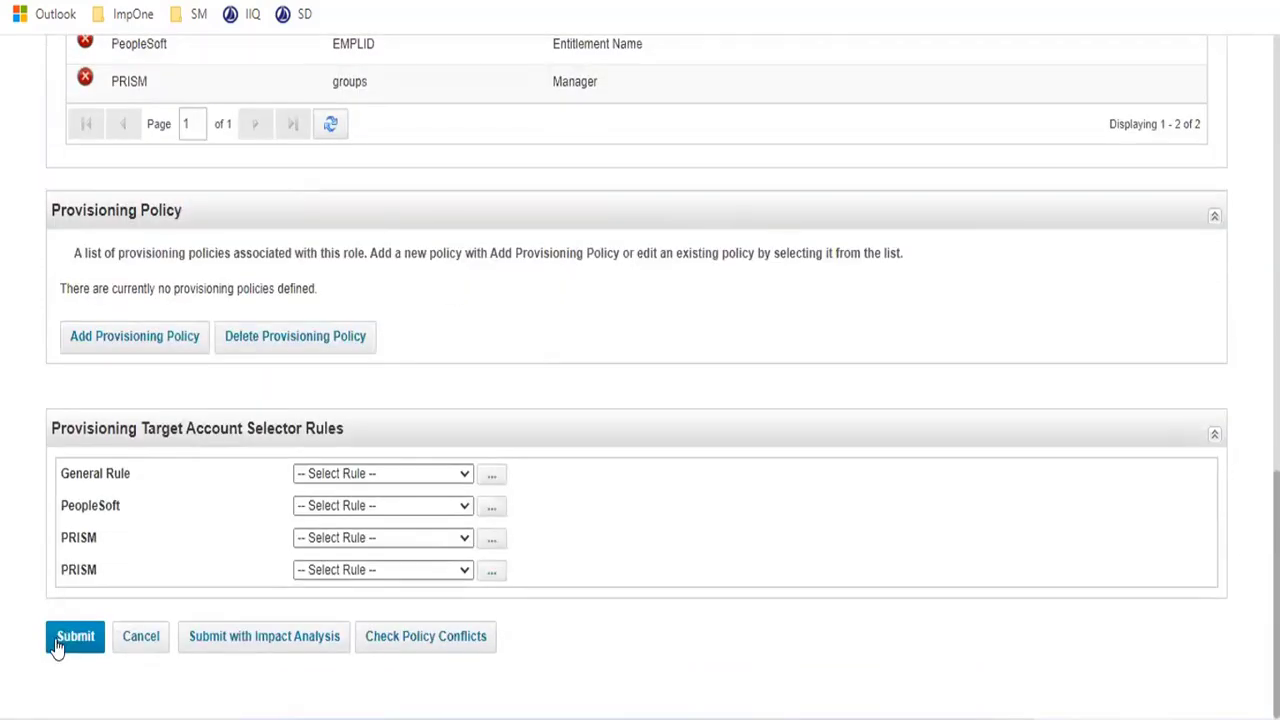
click(57, 647)
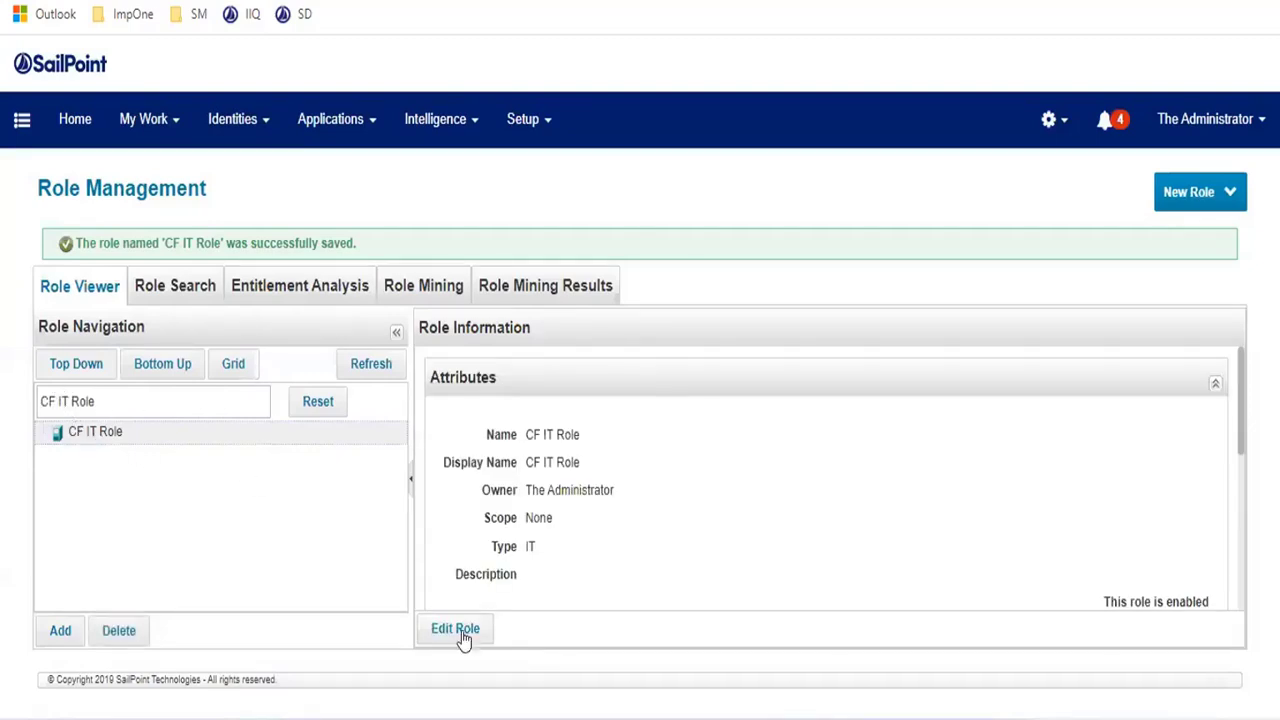
- Reopen CF IT Role in the Role Editor and move down toward Inherited Roles
click(463, 636)
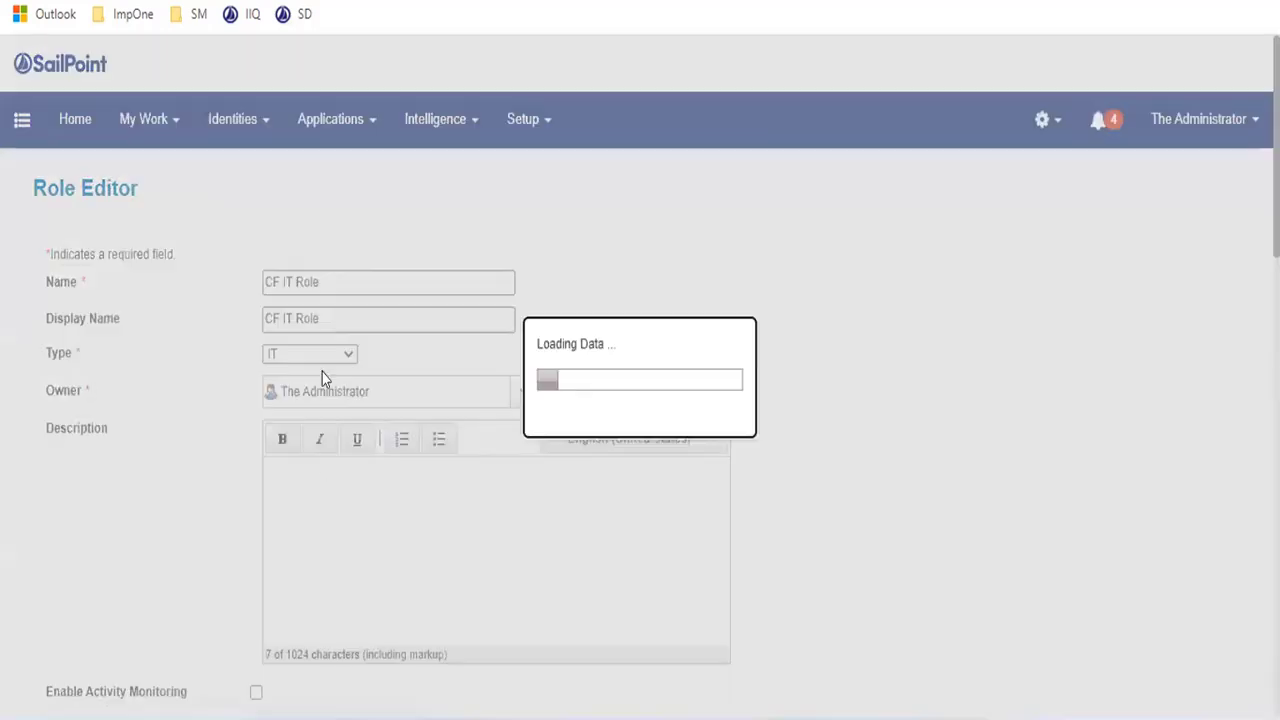
scroll(322, 378, down, 5)
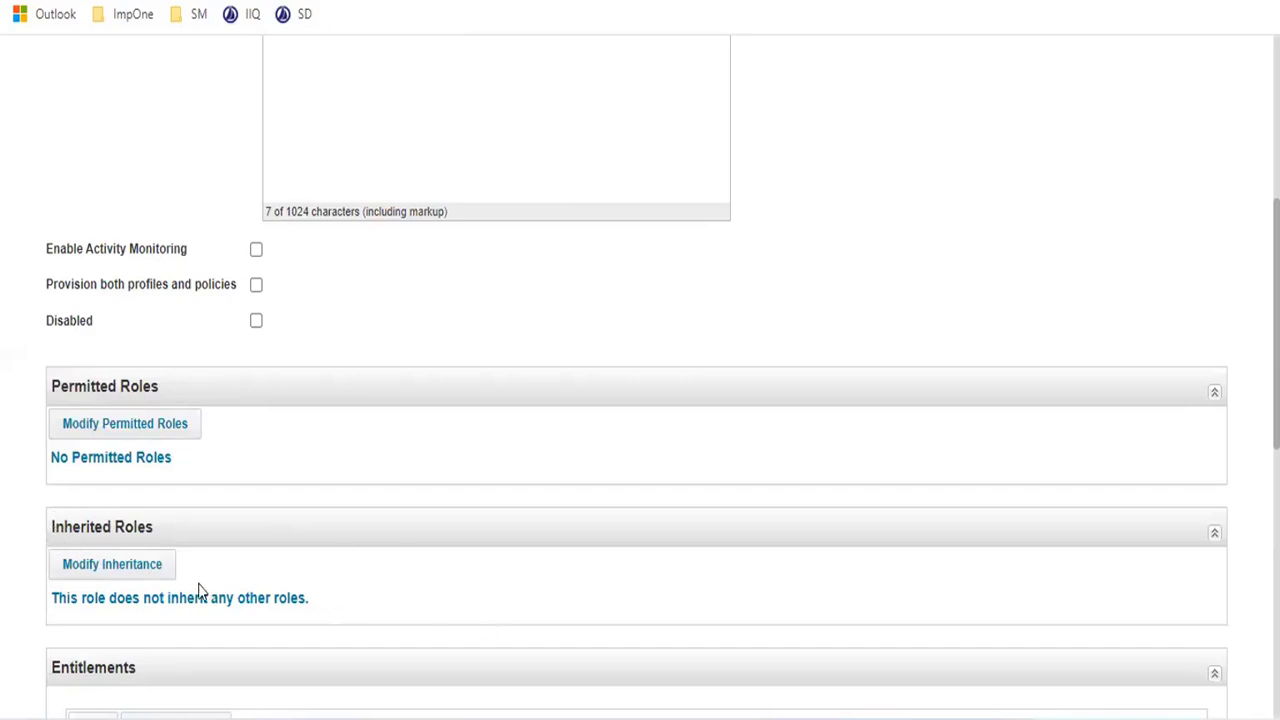
- Add CF Business Role to CF IT Role's inherited roles, save, and submit the role
click(143, 570)
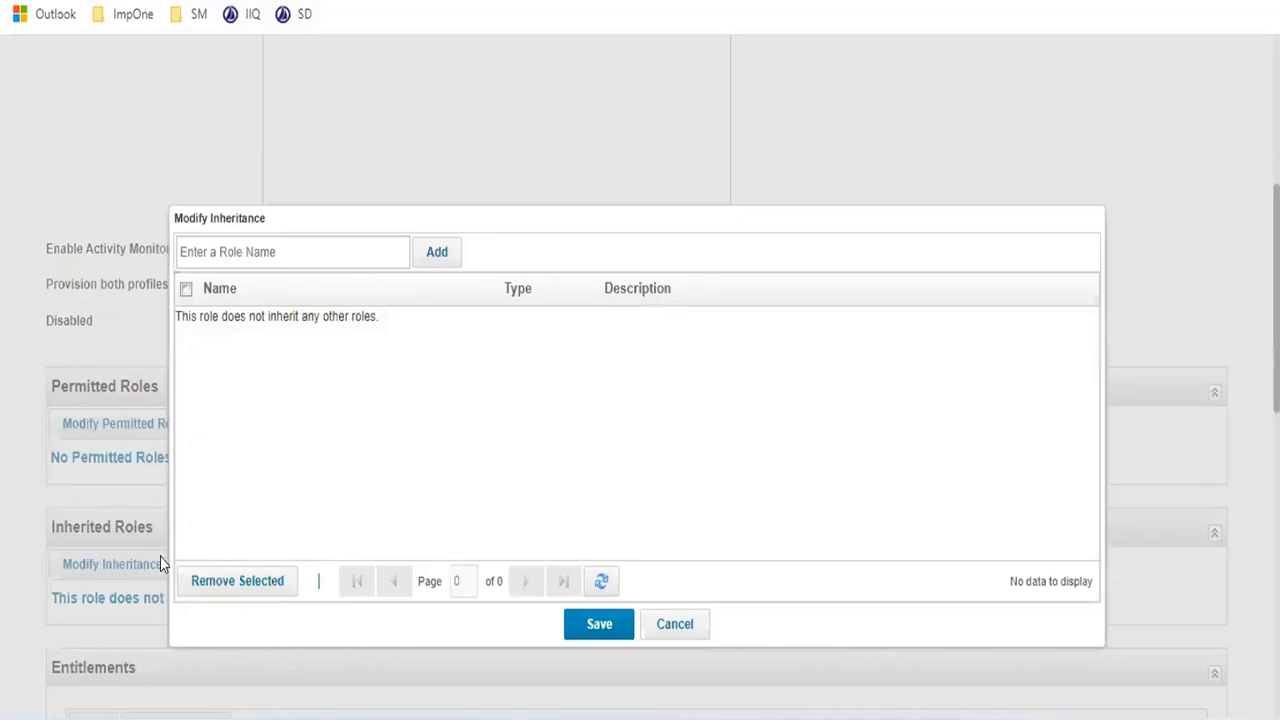
click(353, 252)
text(cf)
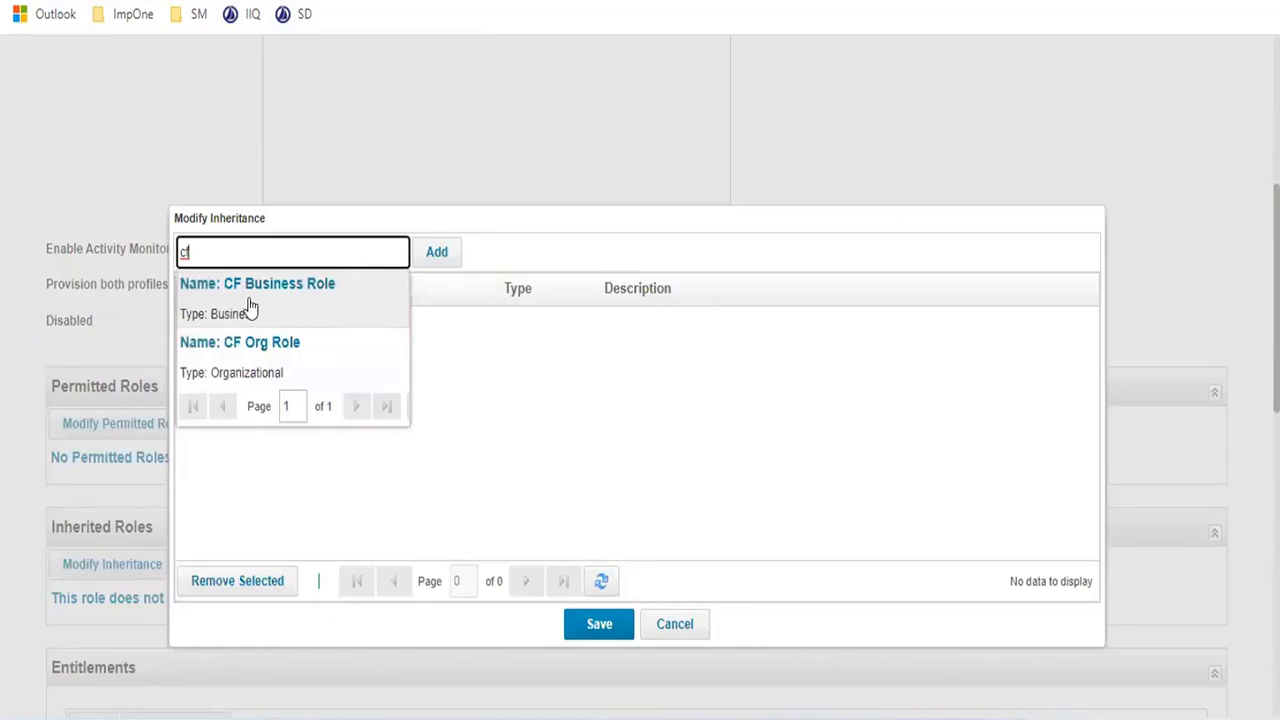
click(251, 304)
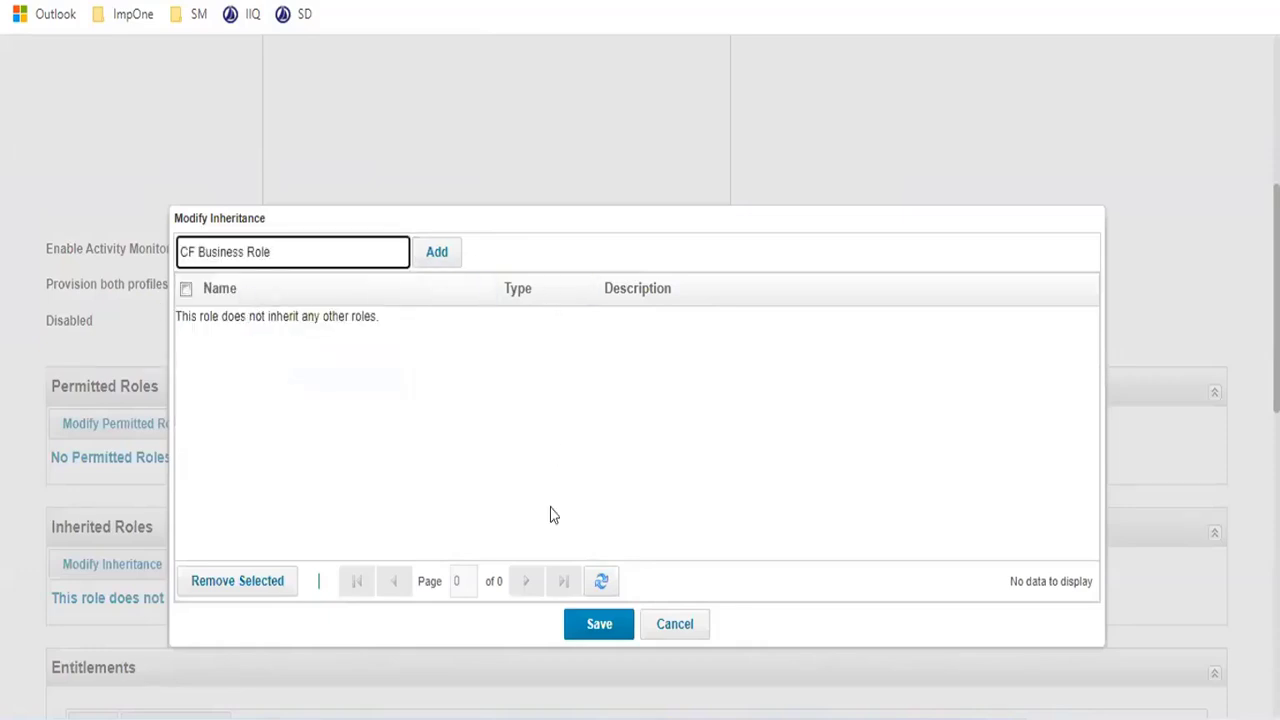
click(446, 258)
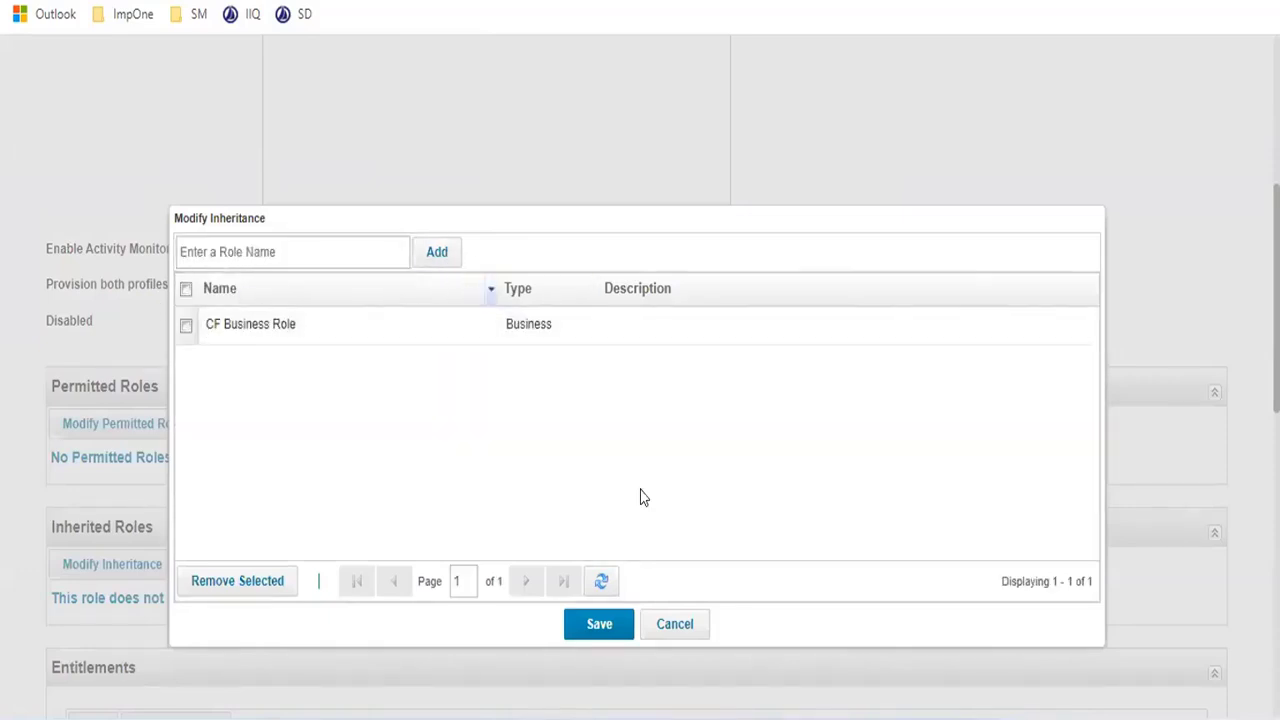
click(596, 628)
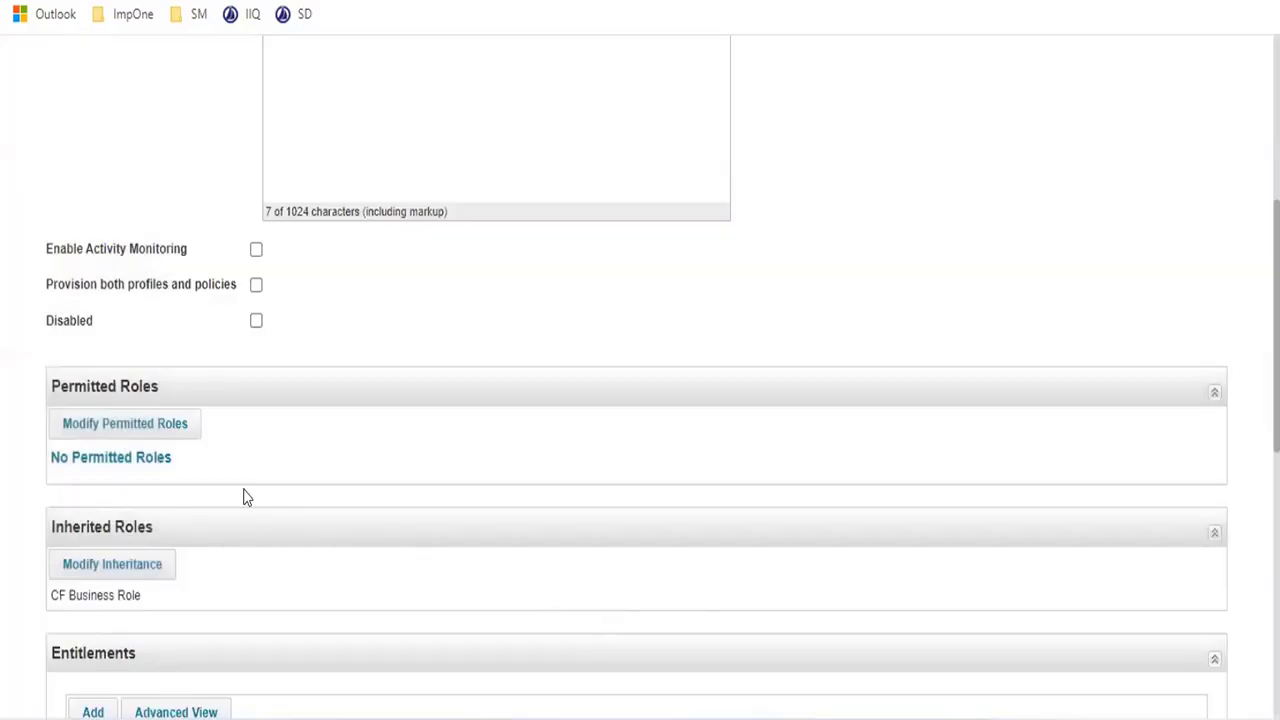
scroll(200, 490, down, 7)
click(73, 644)
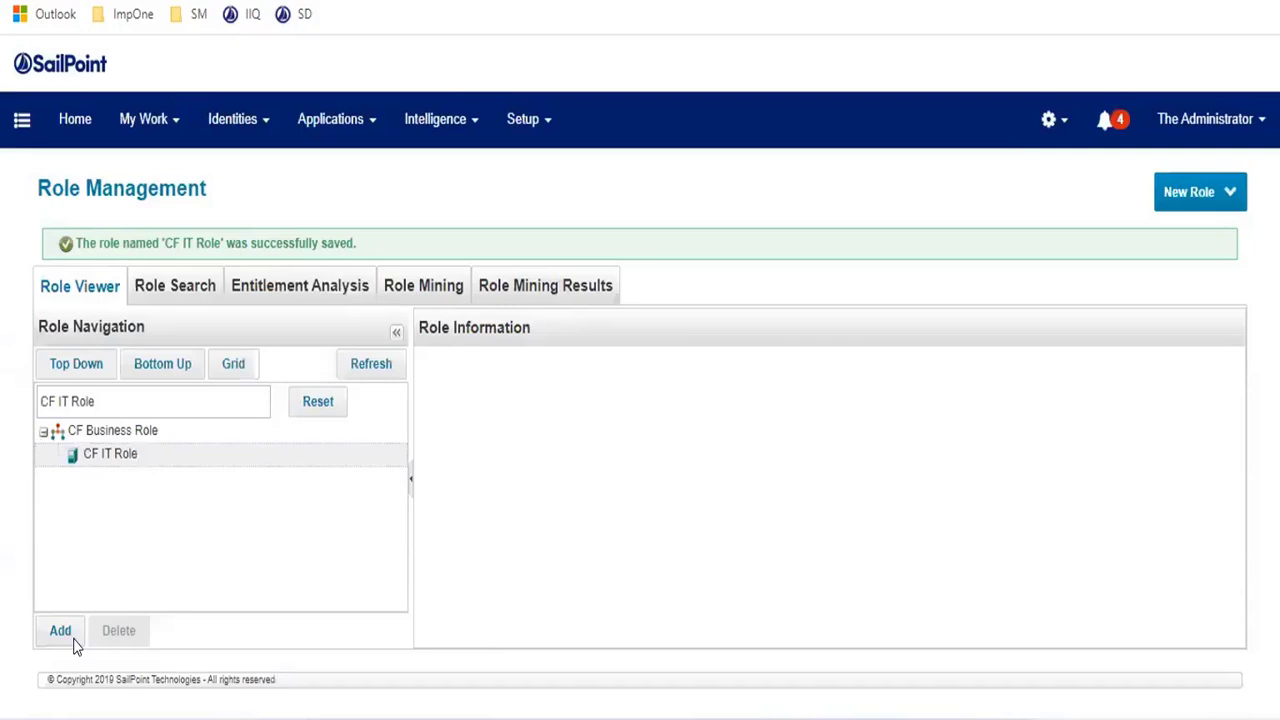
click(118, 463)
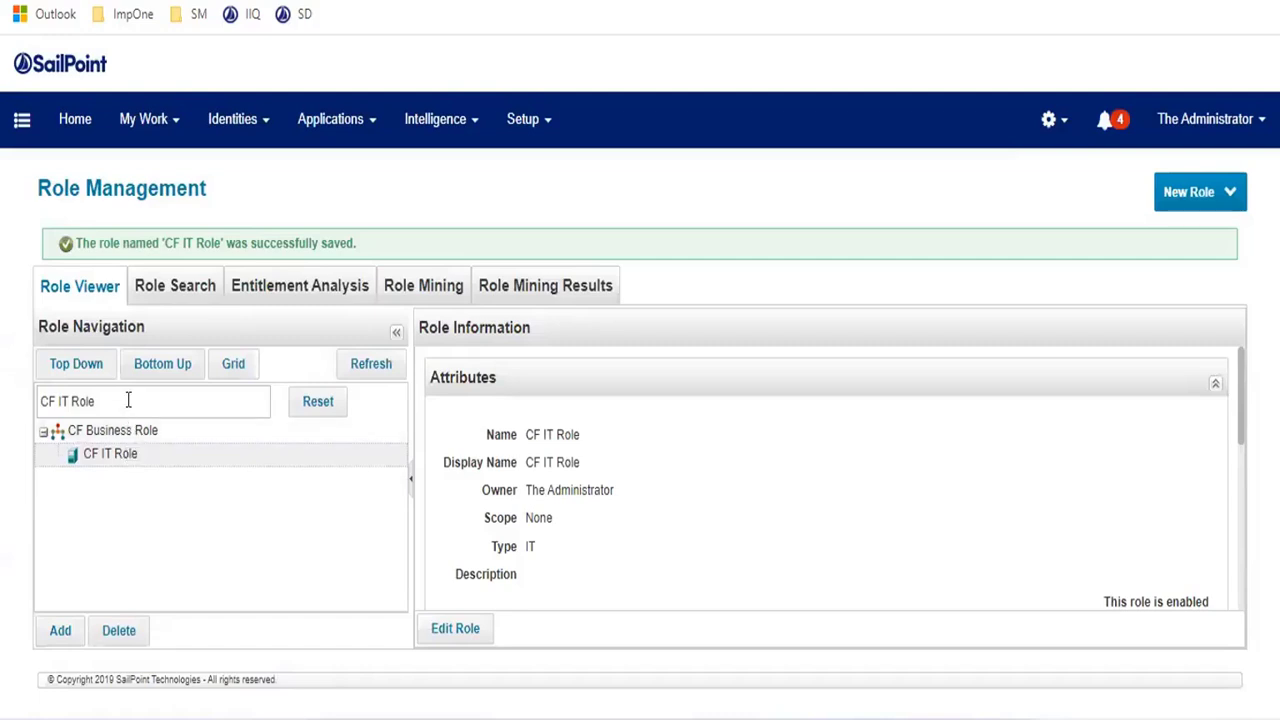
- Search the Role Viewer for 'cf', open CF Business Role, and refresh its statistics
drag(126, 400, 0, 418)
text(cf)
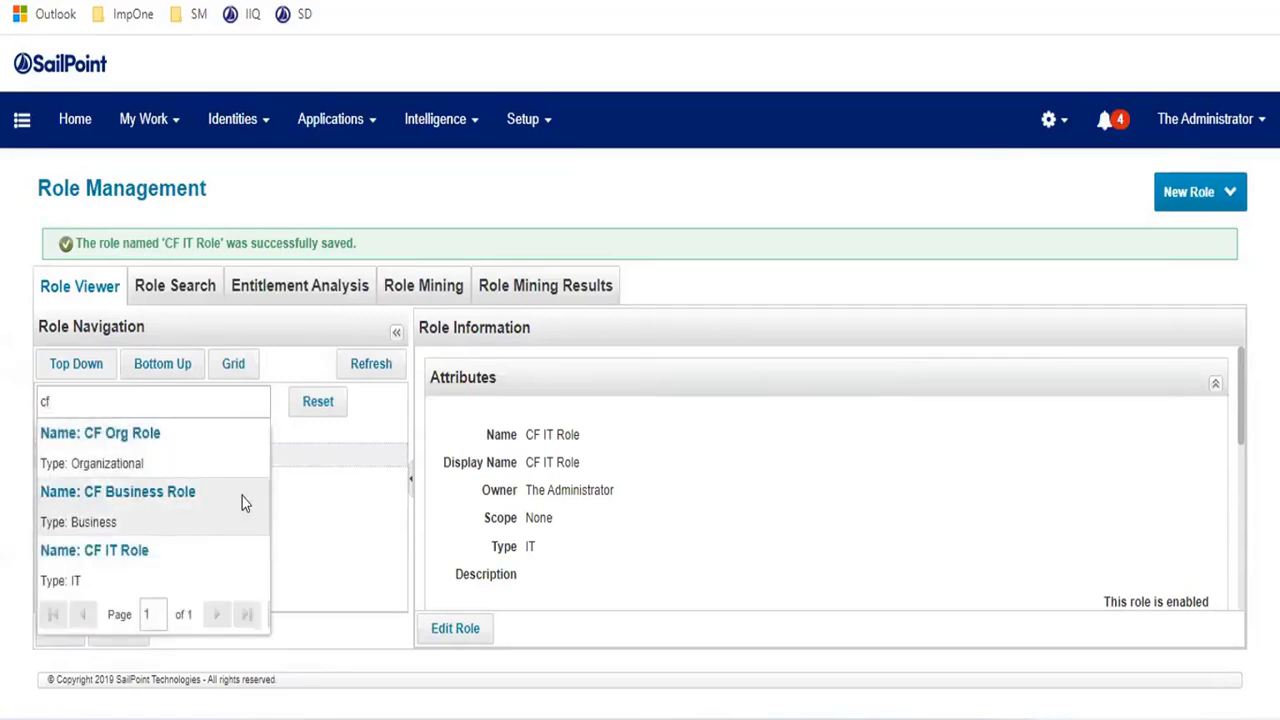
click(140, 510)
scroll(641, 488, down, 1)
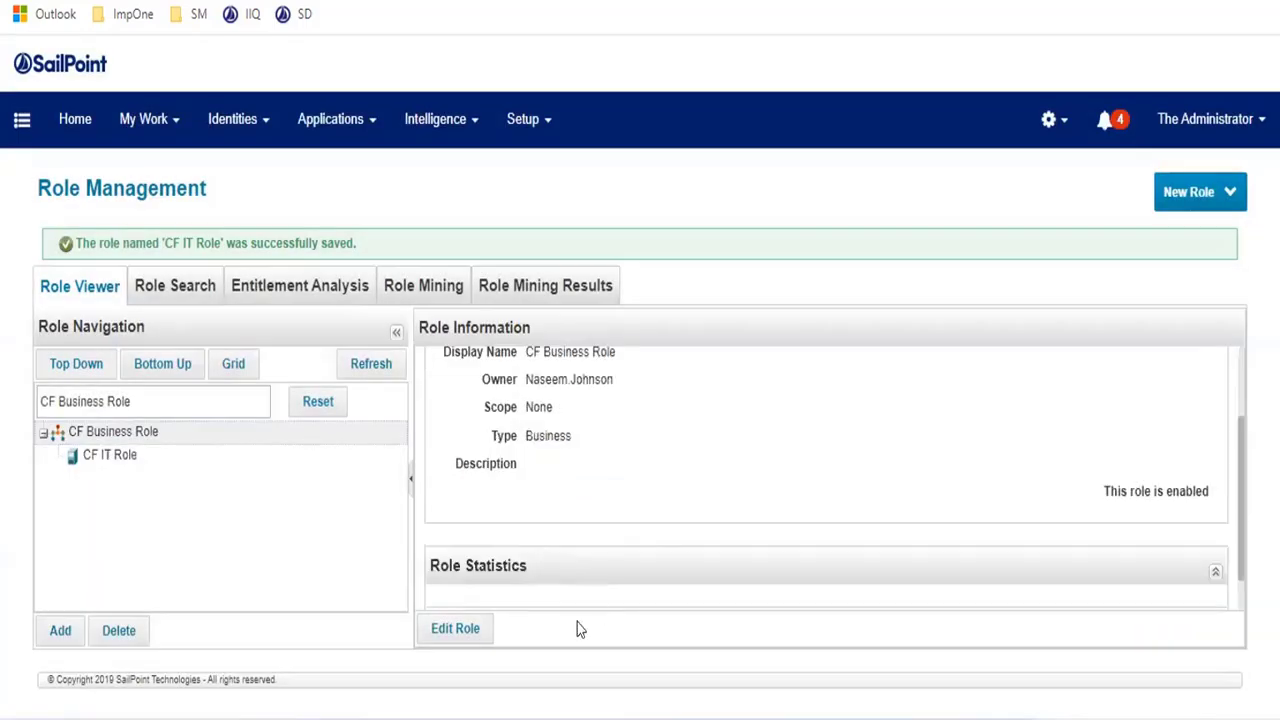
scroll(587, 494, down, 1)
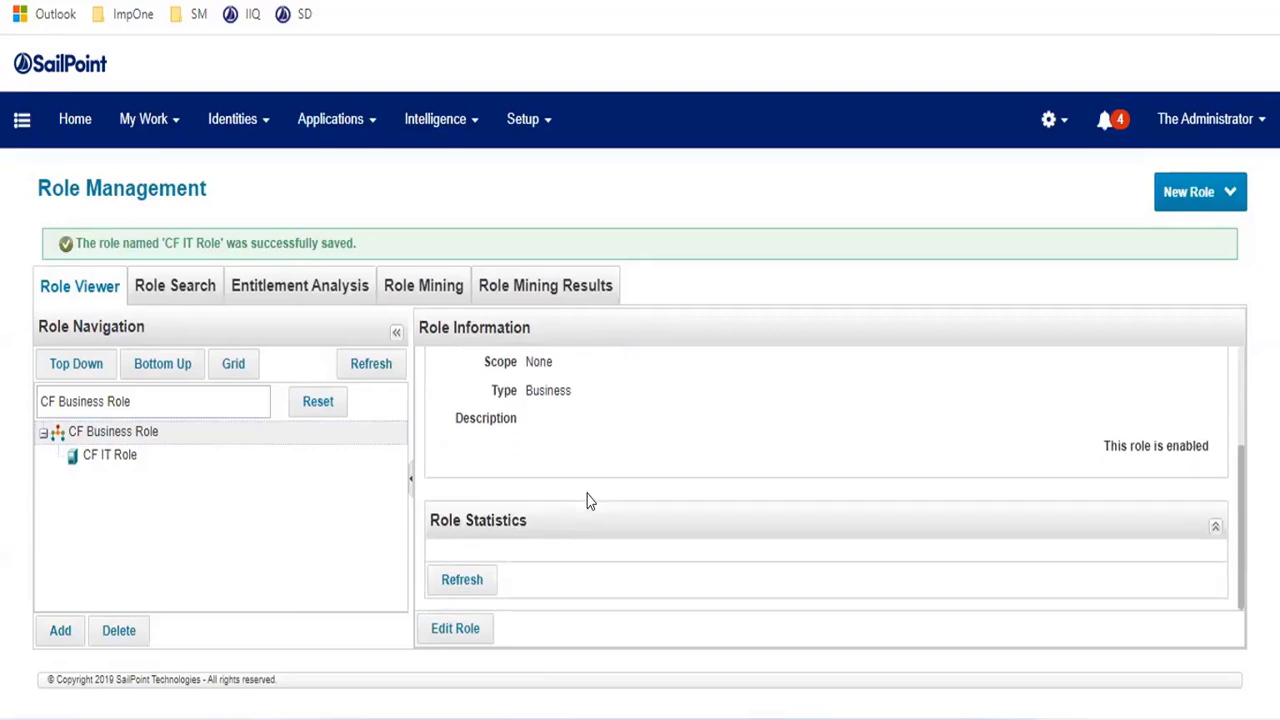
click(460, 579)
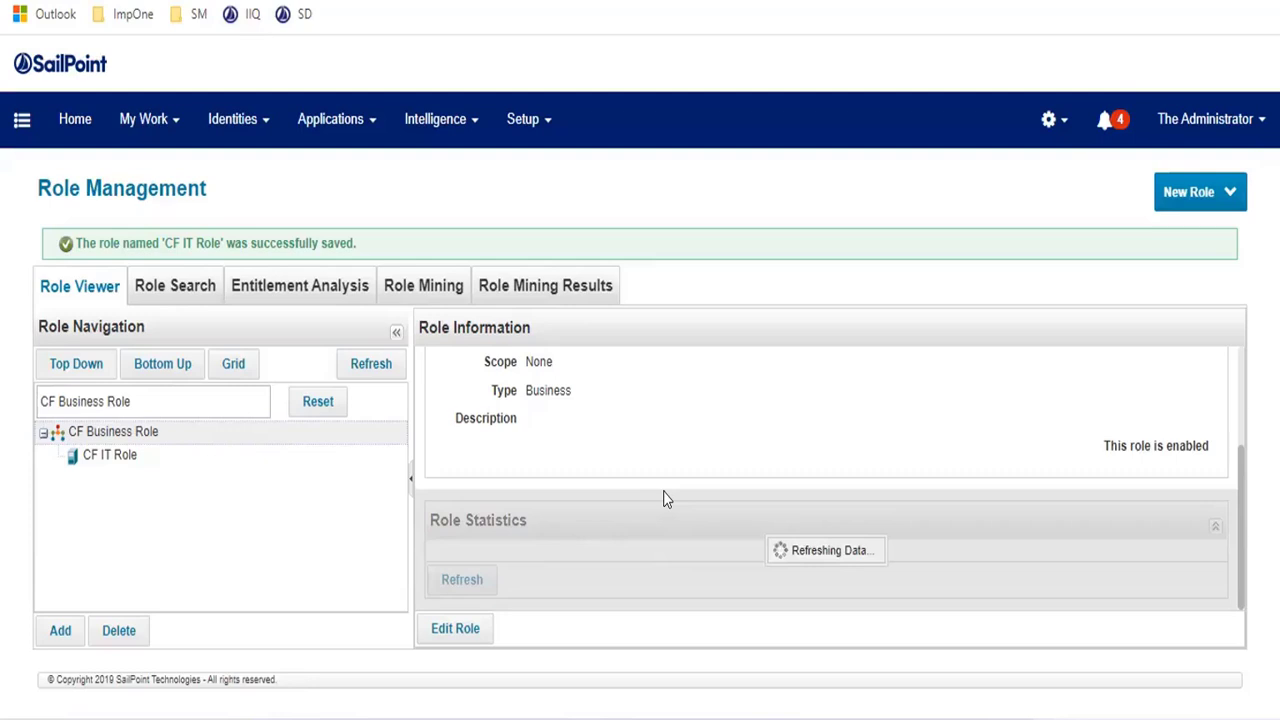
- Re-expand CF Business Role's tree node and select the nested CF IT Role
scroll(665, 490, down, 3)
scroll(668, 478, down, 1)
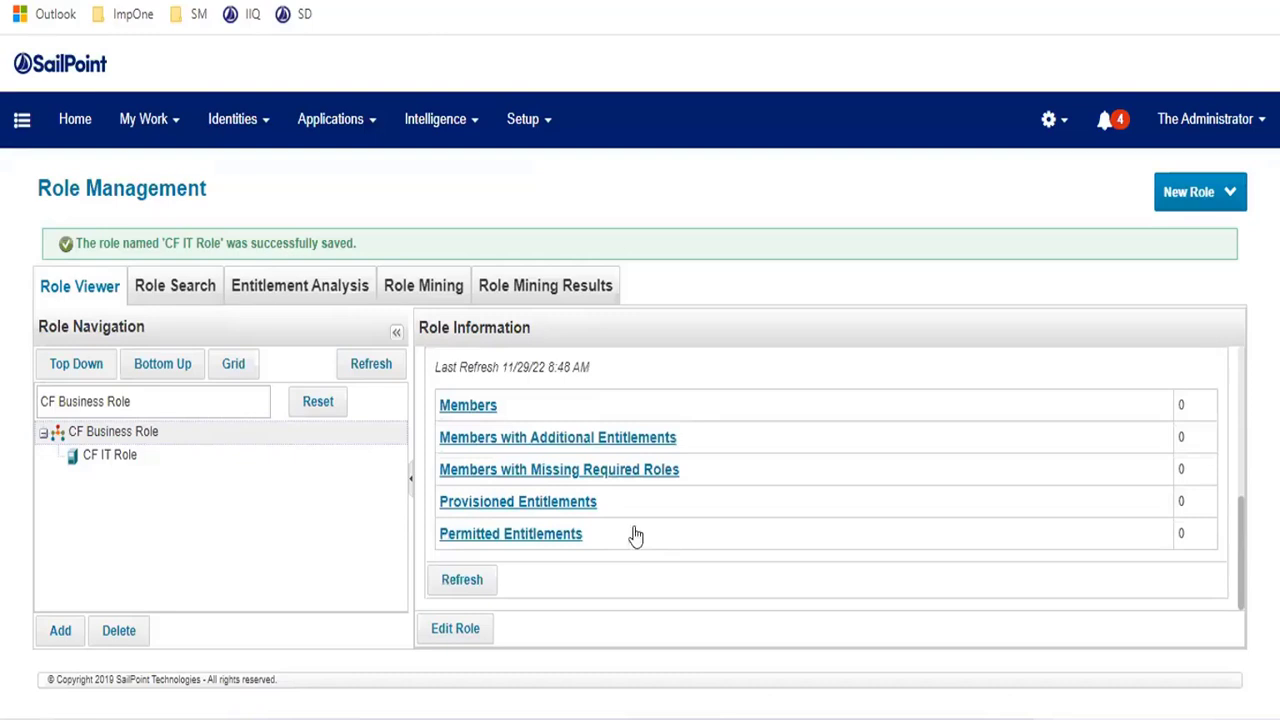
scroll(643, 557, up, 5)
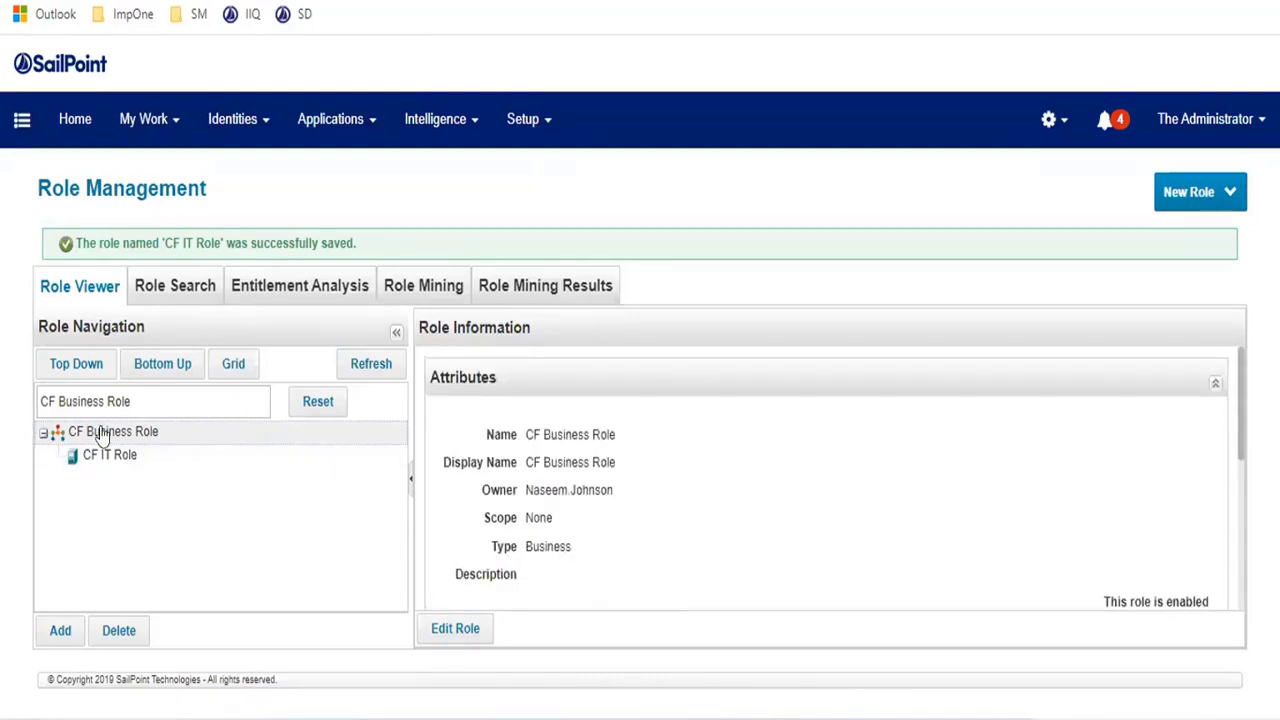
click(43, 436)
click(43, 436)
click(118, 460)
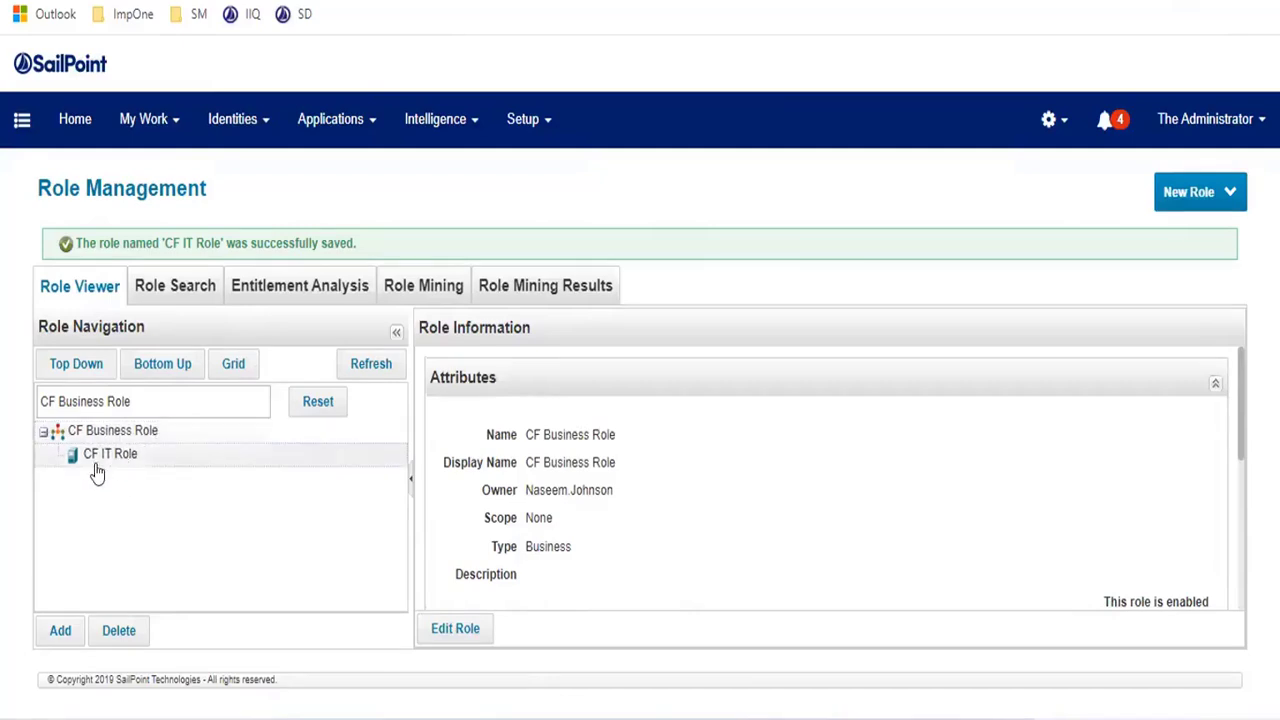
- Toggle the CF Business Role node and display CF IT Role's details down to Direct Entitlements
scroll(654, 526, down, 10)
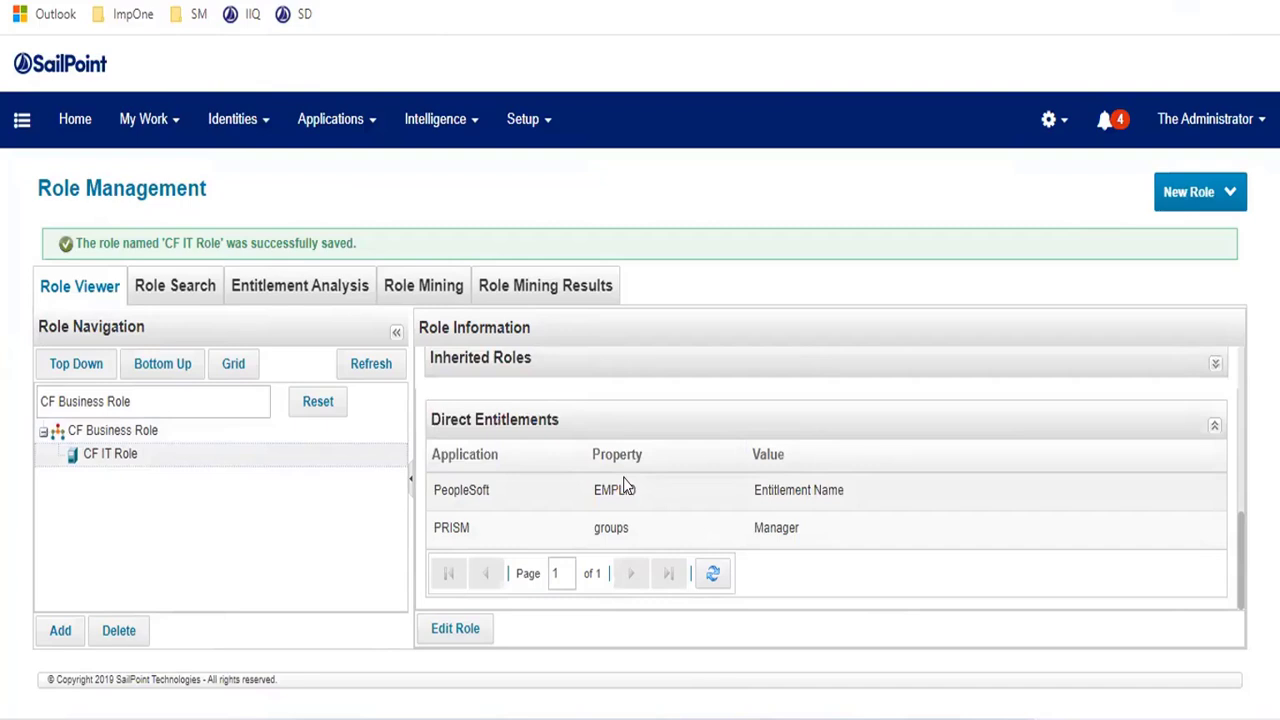
click(44, 434)
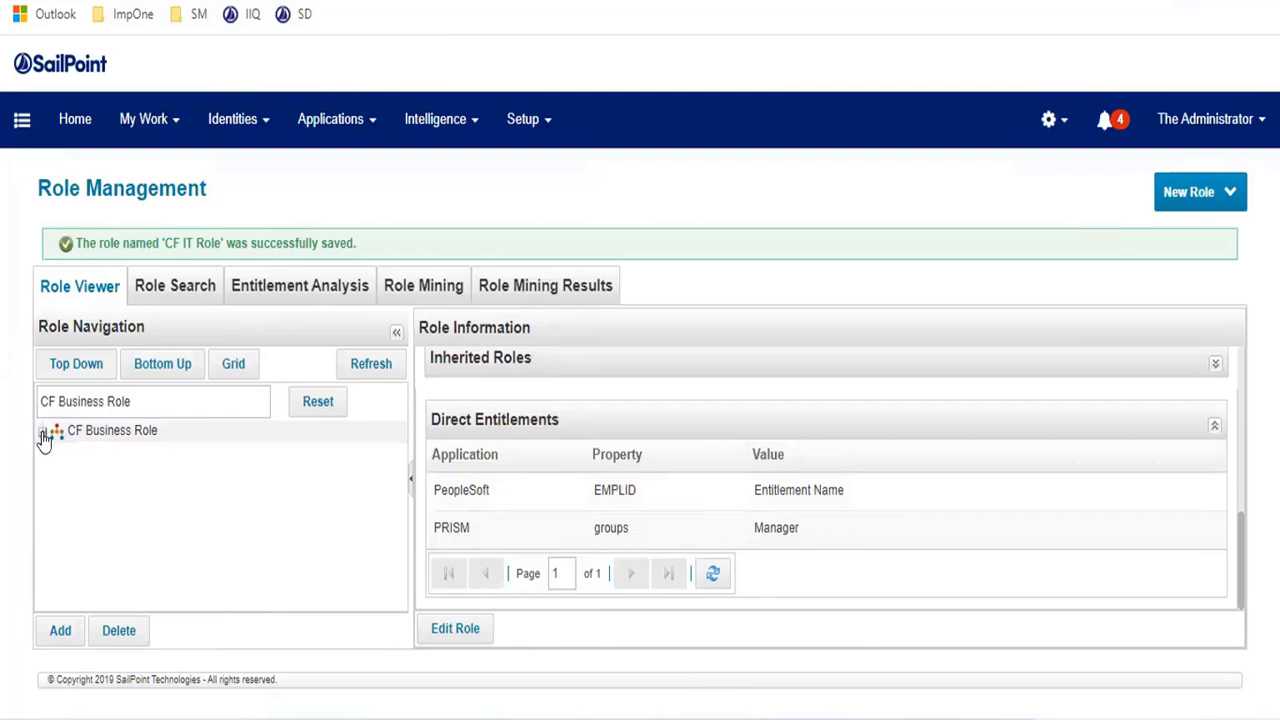
click(44, 434)
click(44, 434)
click(44, 434)
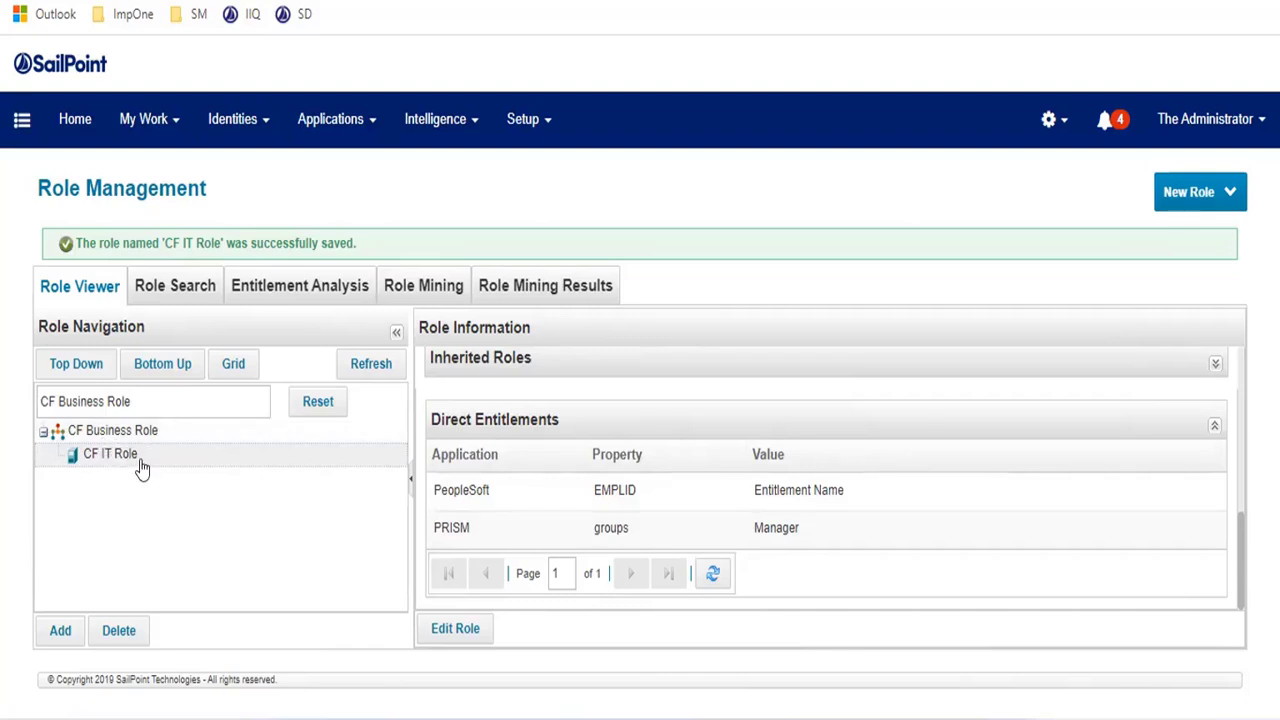
click(86, 433)
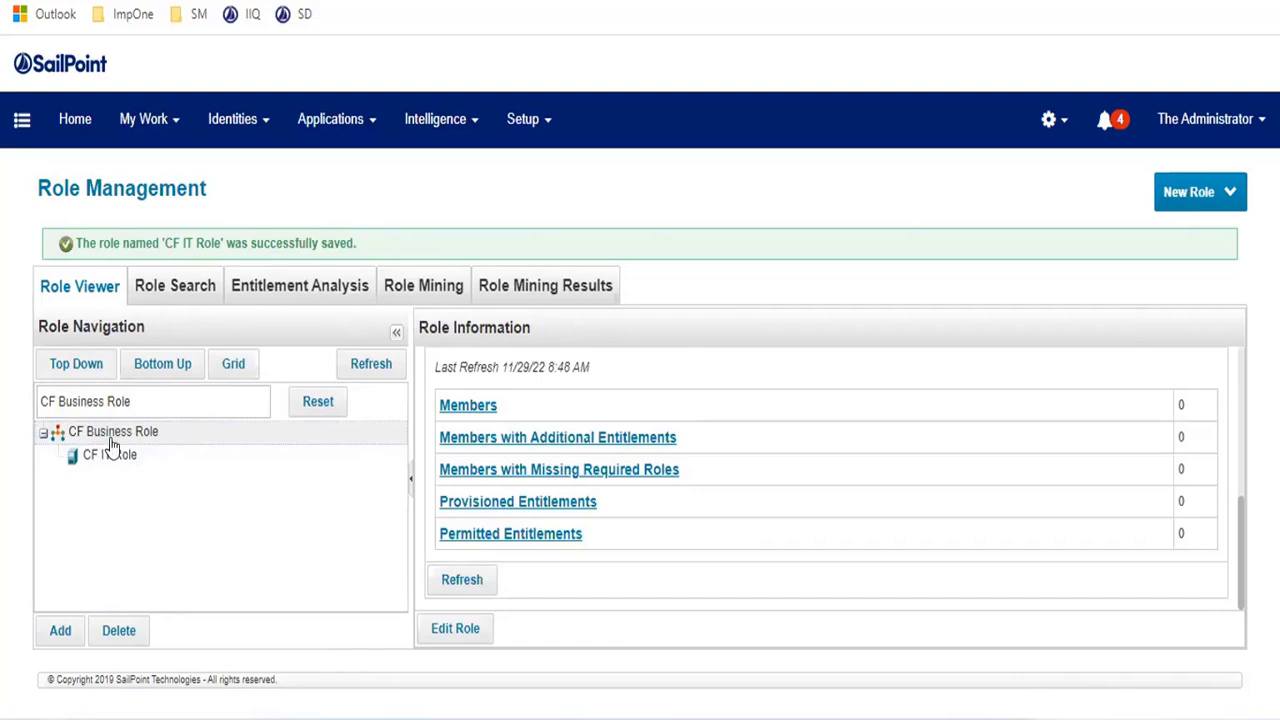
click(112, 455)
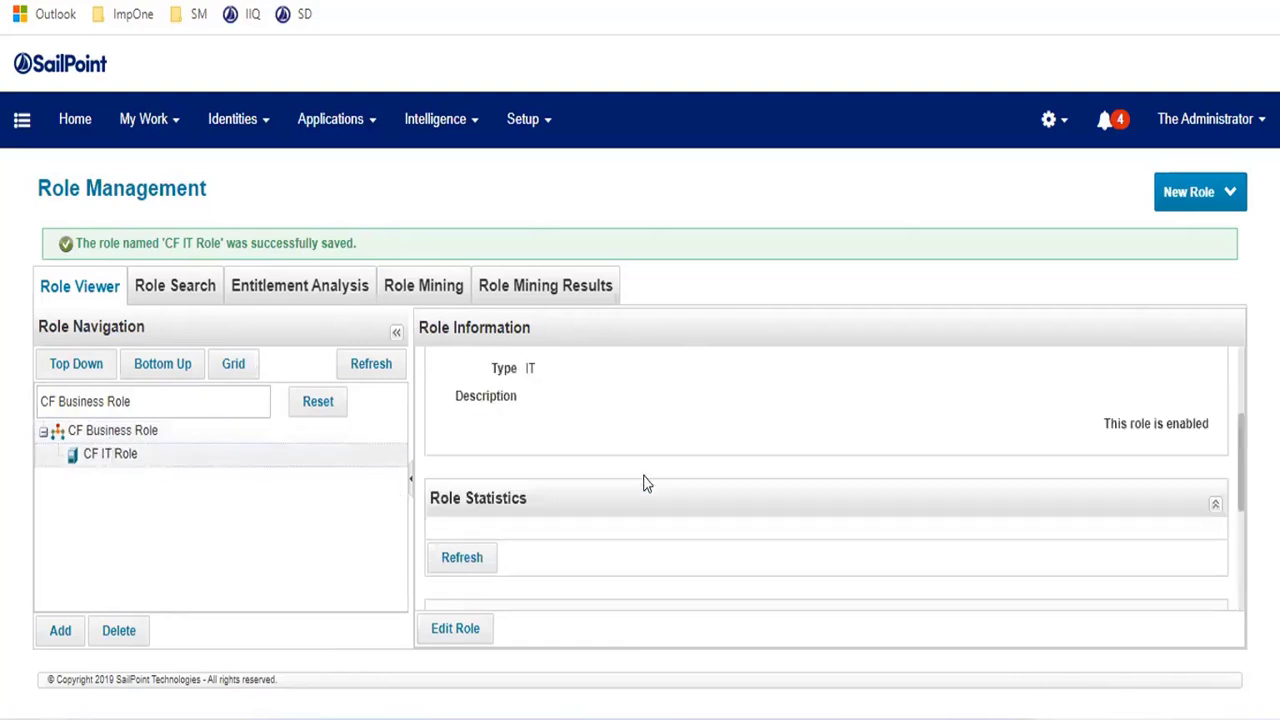
scroll(645, 484, down, 5)
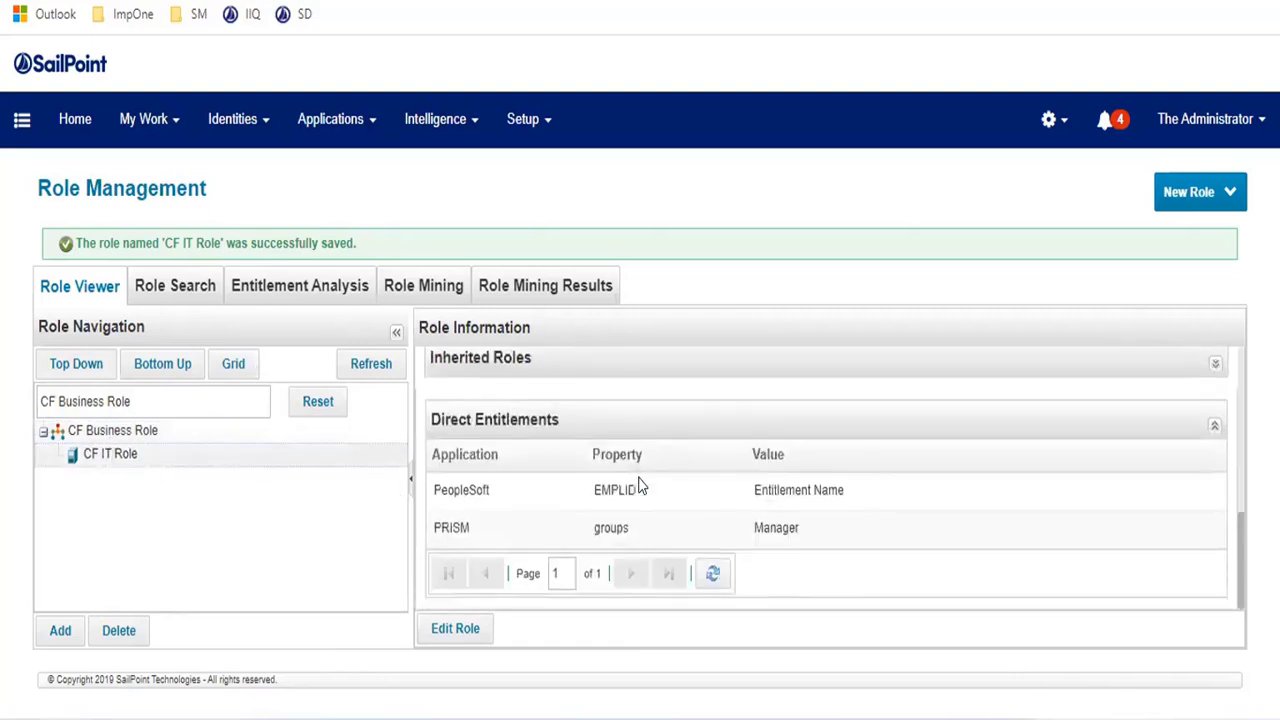